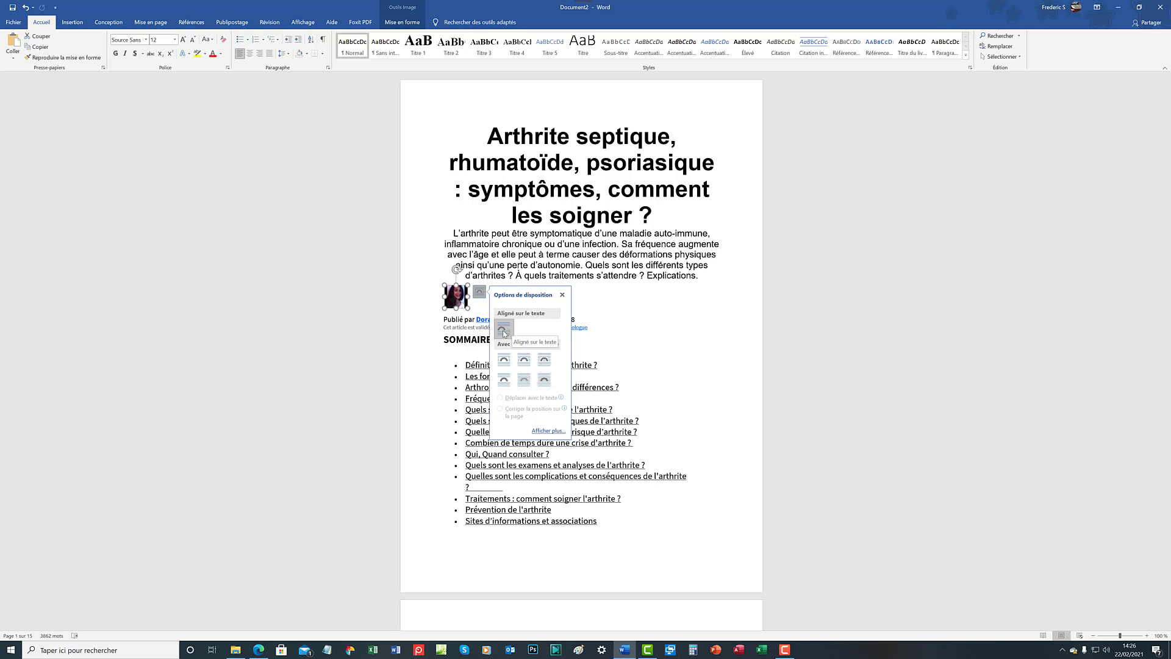
Change the author portrait's layout from in line with text to square text wrapping.
left_click(503, 330)
left_click(509, 359)
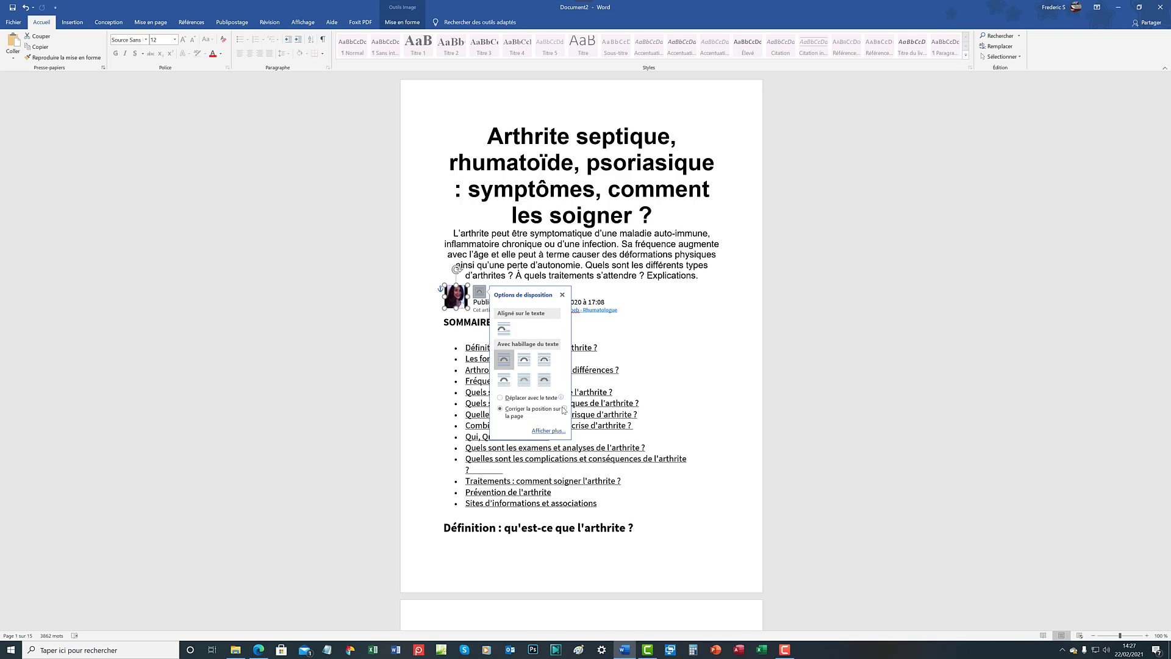
mouse_move(564, 410)
Try tight, through, top-and-bottom, behind-text and in-front-of-text wrapping on the author portrait, and restore square wrapping.
left_click(528, 365)
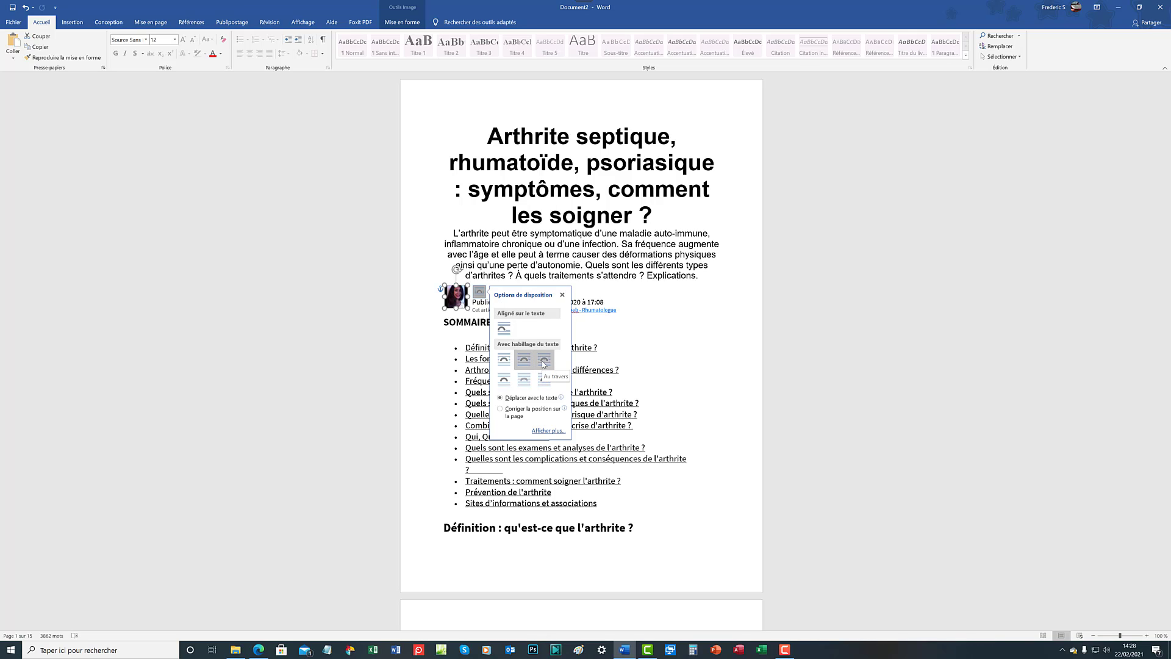
left_click(544, 365)
left_click(509, 383)
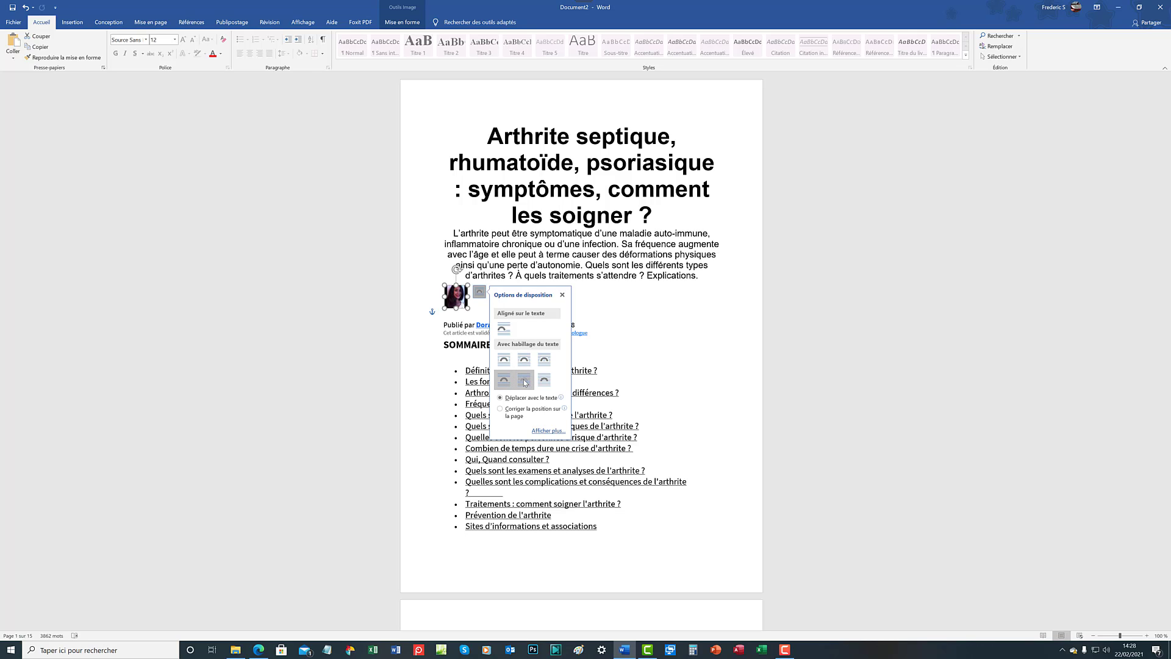
left_click(525, 382)
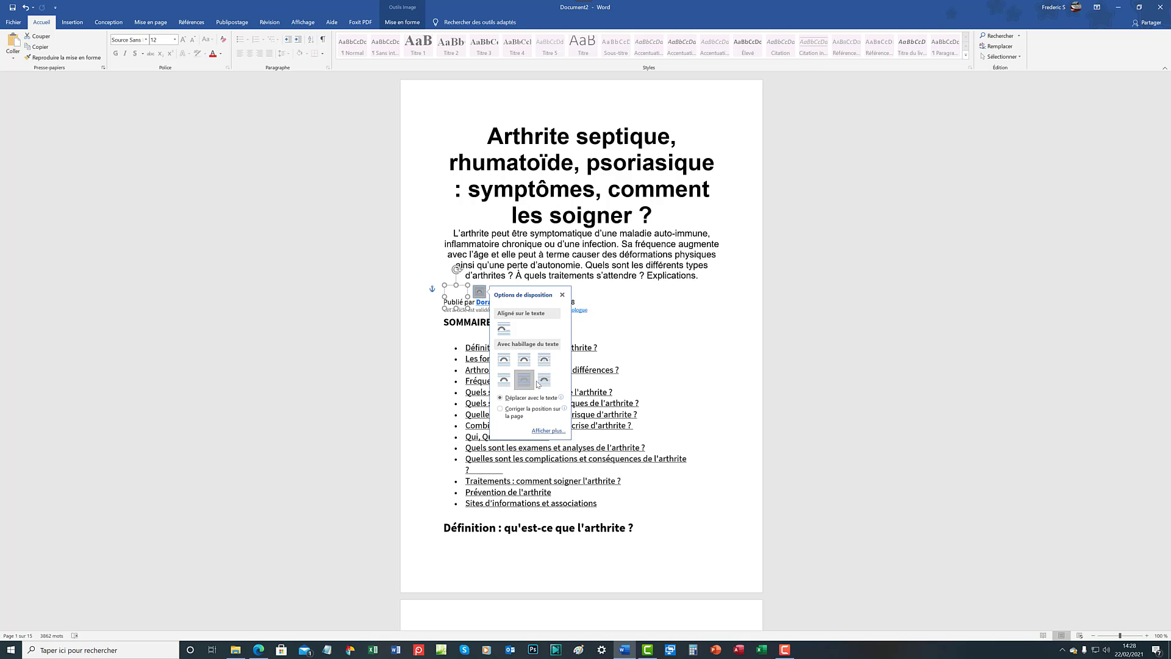
left_click(543, 379)
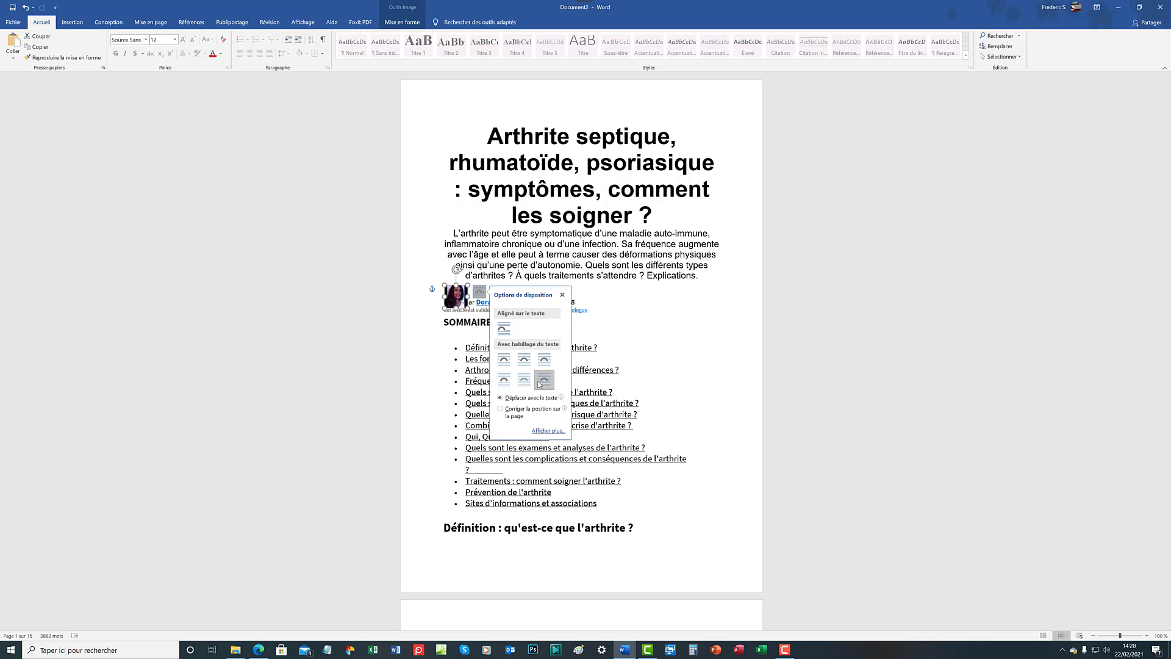
left_click(509, 365)
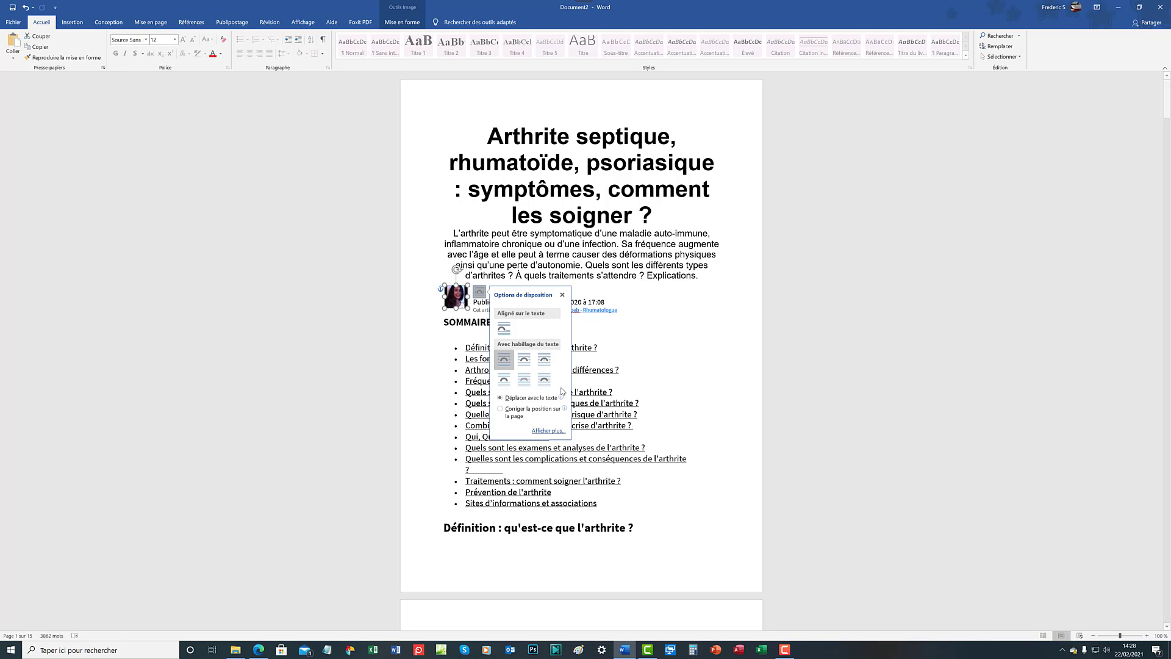
Increase the portrait's absolute horizontal position relative to the column in the advanced layout settings.
left_click(548, 431)
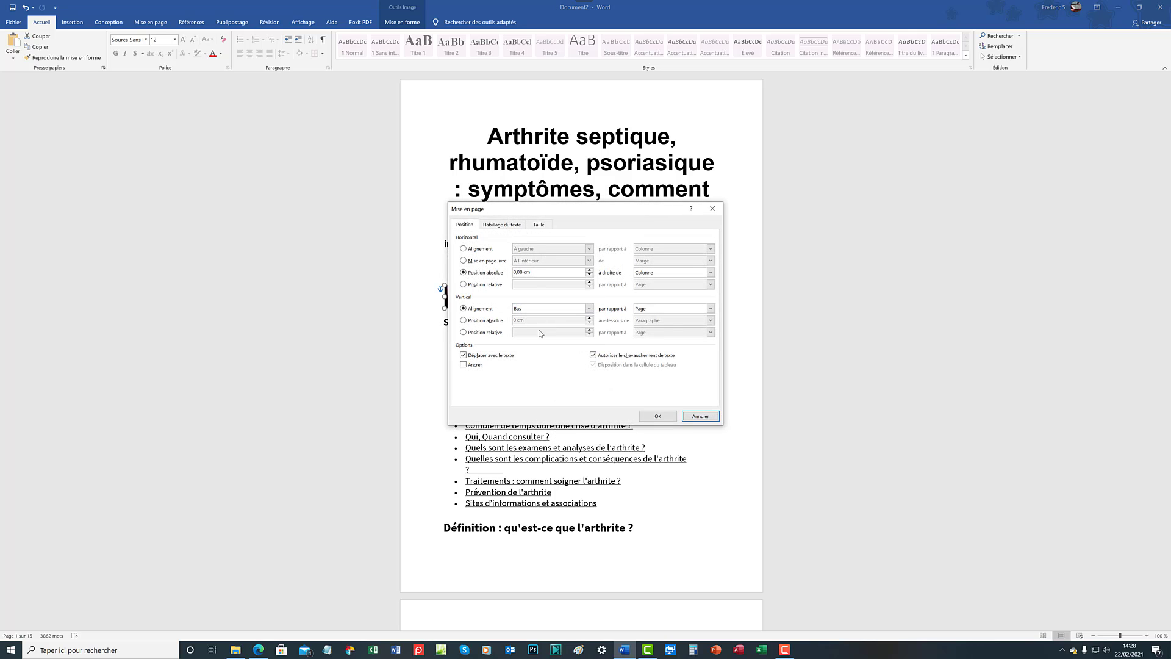
left_click_drag(542, 208, 881, 122)
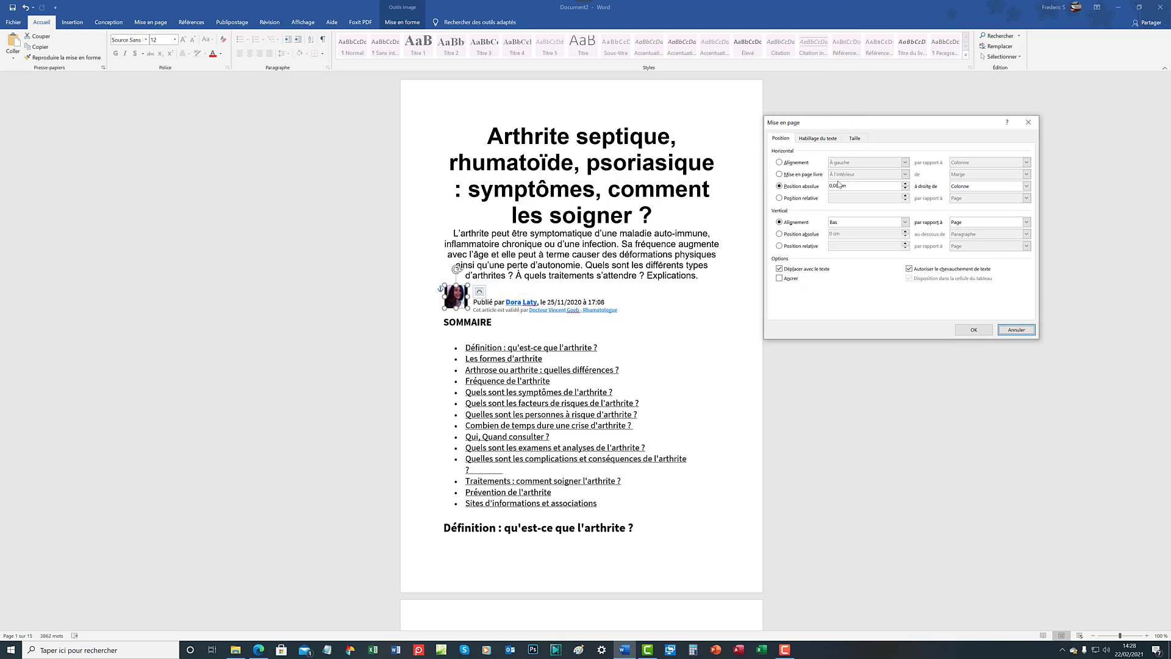
left_click(906, 184)
left_click(976, 330)
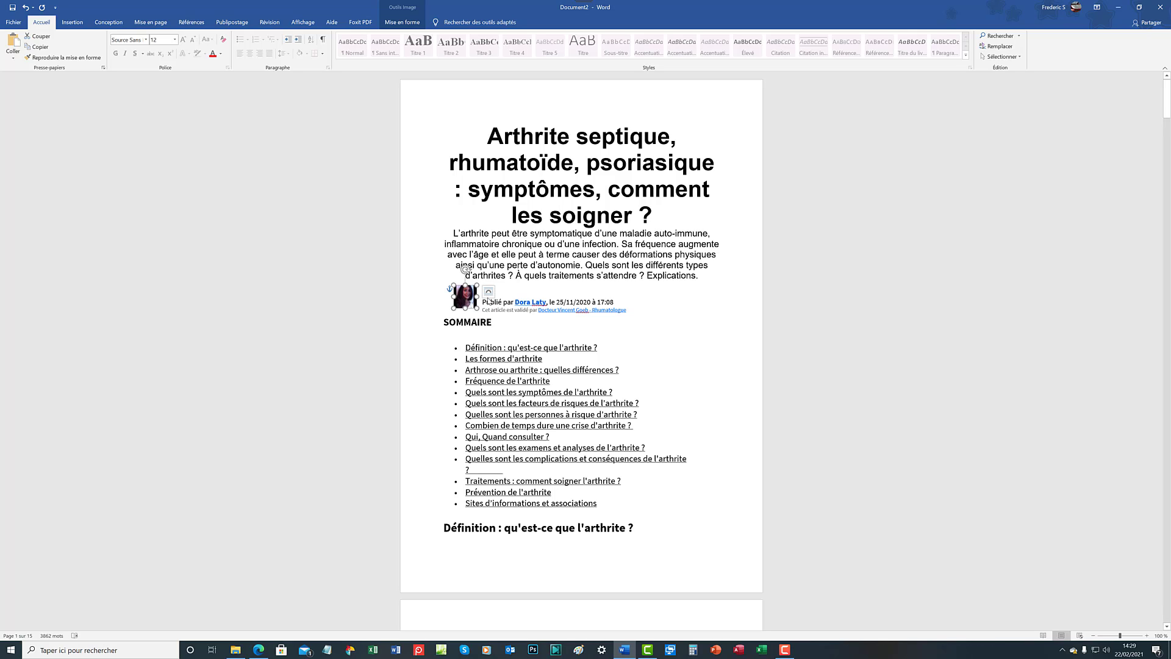
Set the portrait's absolute horizontal position to 0,08 cm to the right of the column.
left_click(488, 293)
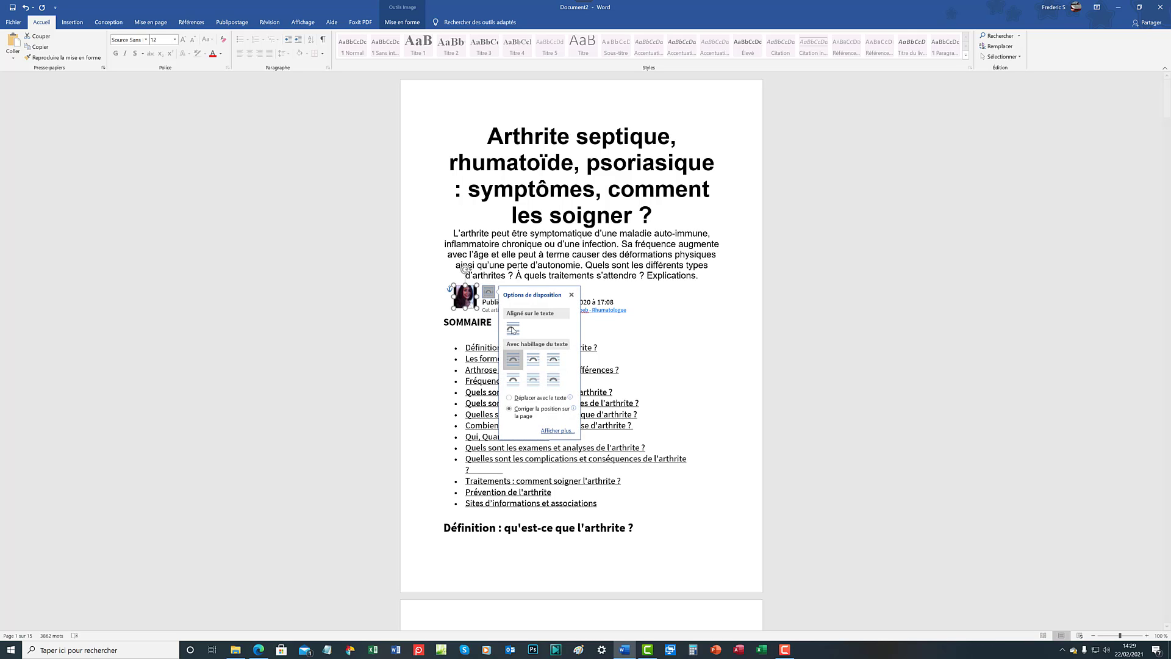
left_click(557, 431)
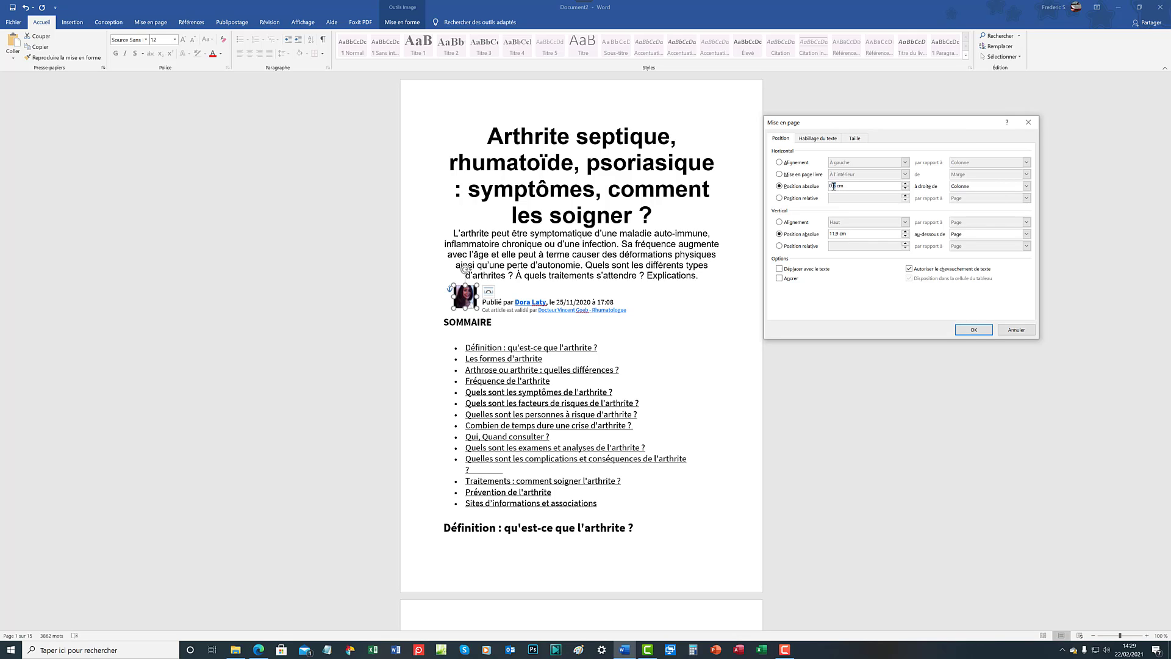
double_click(834, 185)
left_click(974, 330)
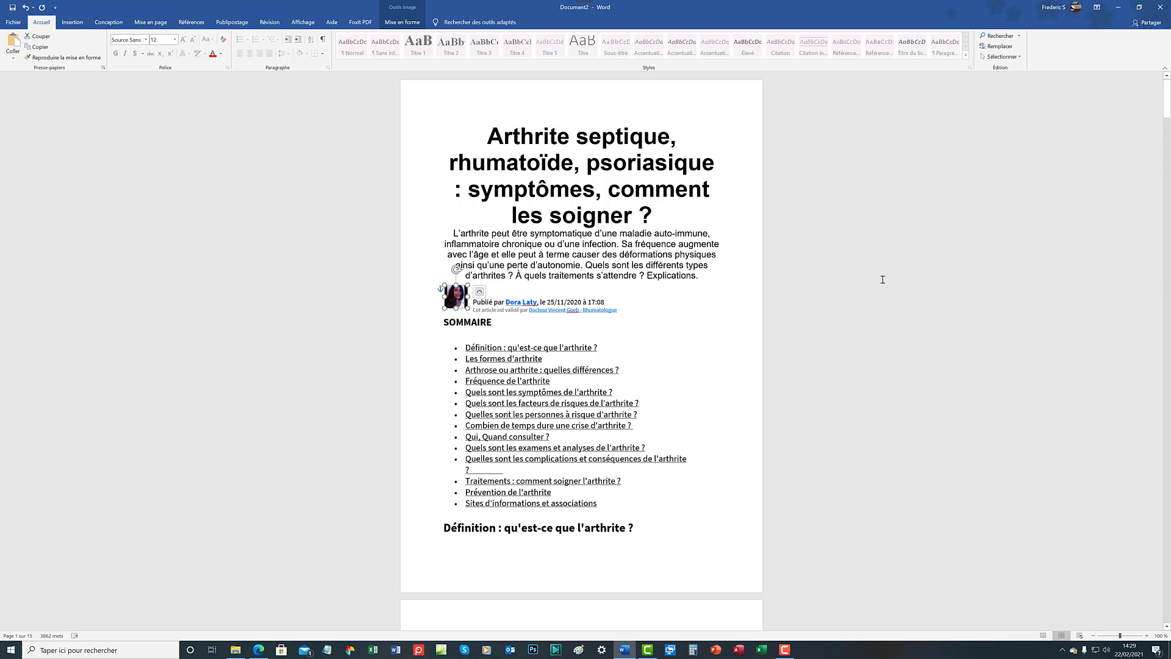
Set the portrait's horizontal alignment to left (À gauche) relative to the margin (Marge).
left_click(480, 291)
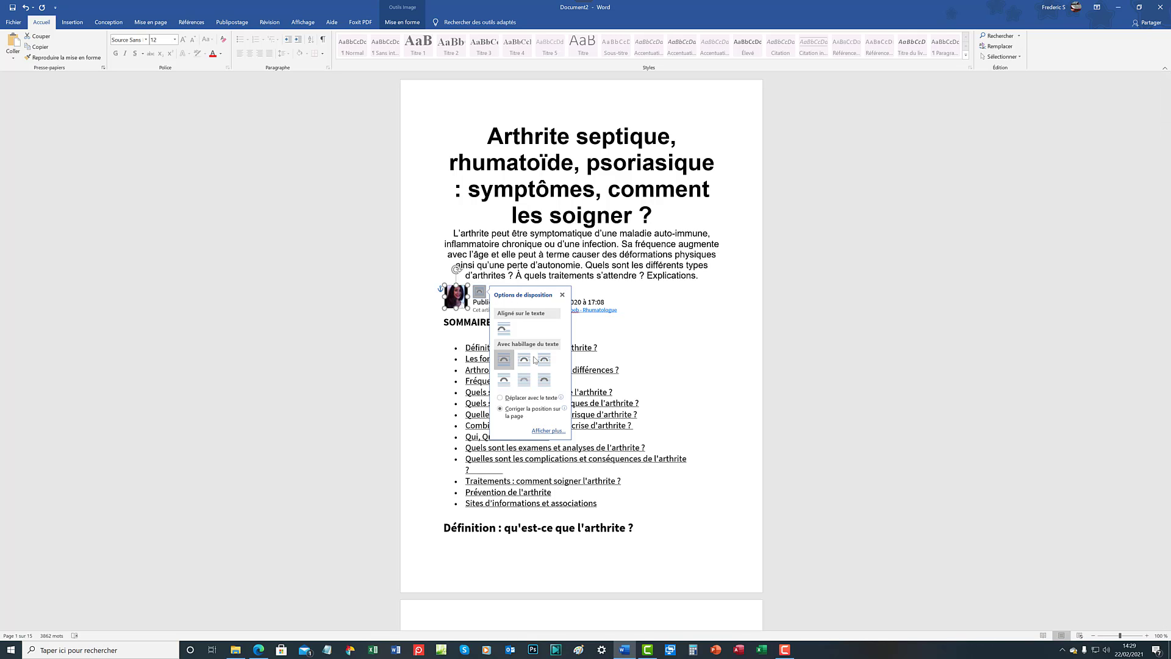
left_click(550, 432)
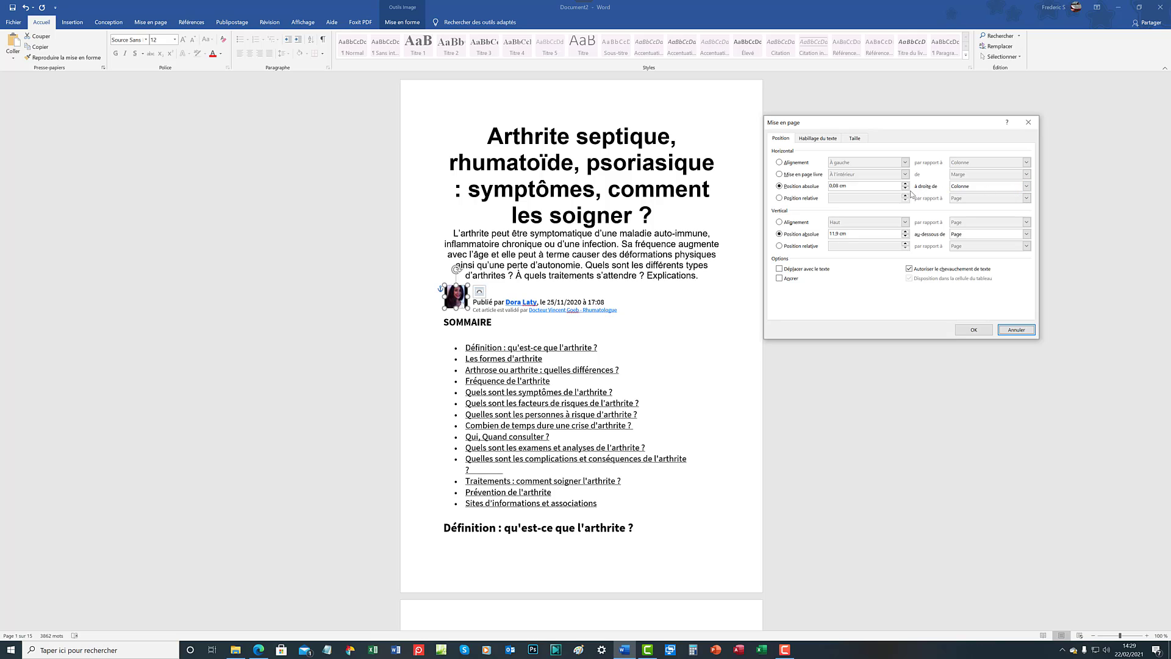
left_click(781, 162)
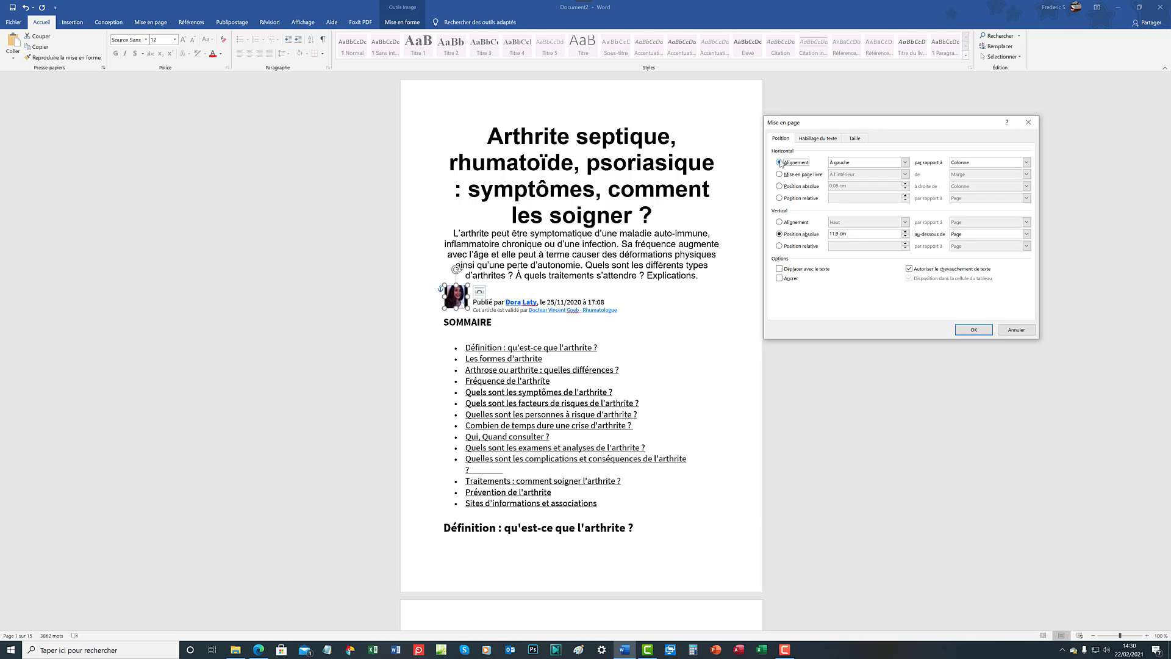
left_click(906, 163)
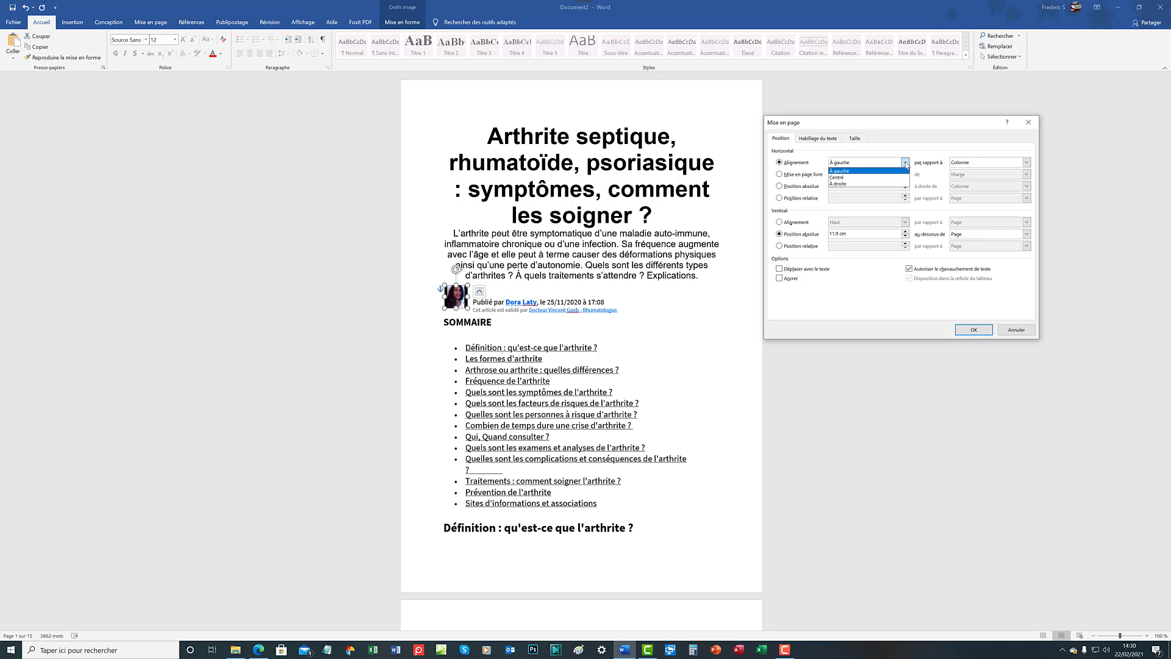
left_click(1028, 163)
left_click(1028, 163)
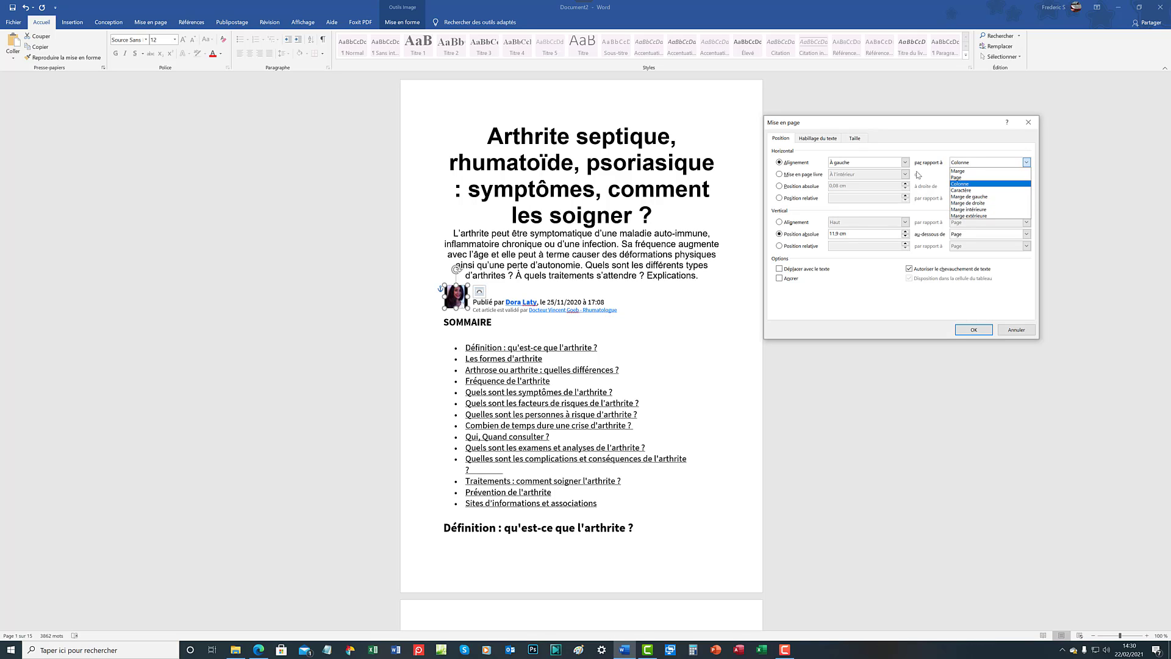
left_click(964, 172)
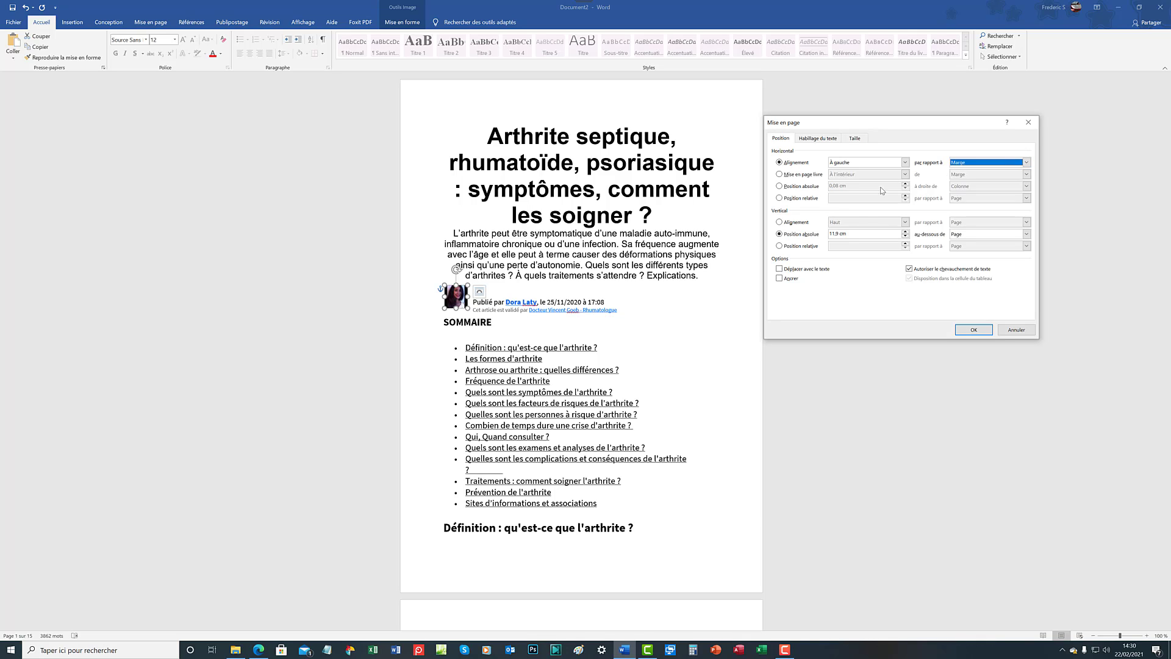
left_click(975, 330)
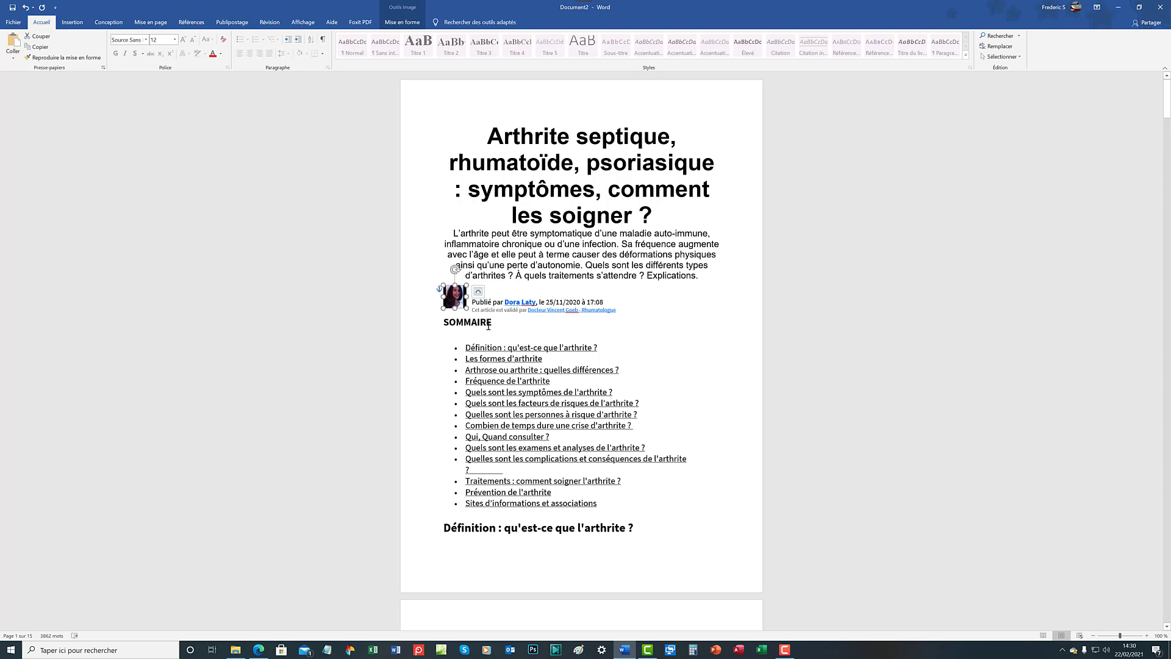
Try to place the portrait with the book layout option, inside (À l'intérieur) of the page, and undo it.
left_click(479, 295)
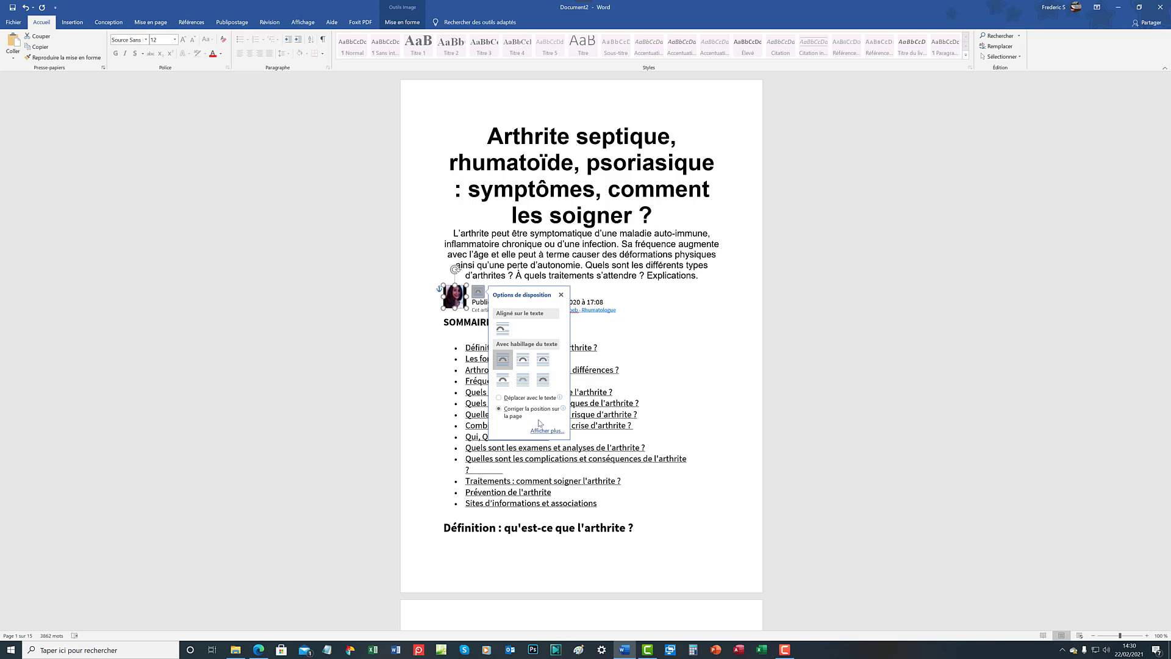
left_click(546, 431)
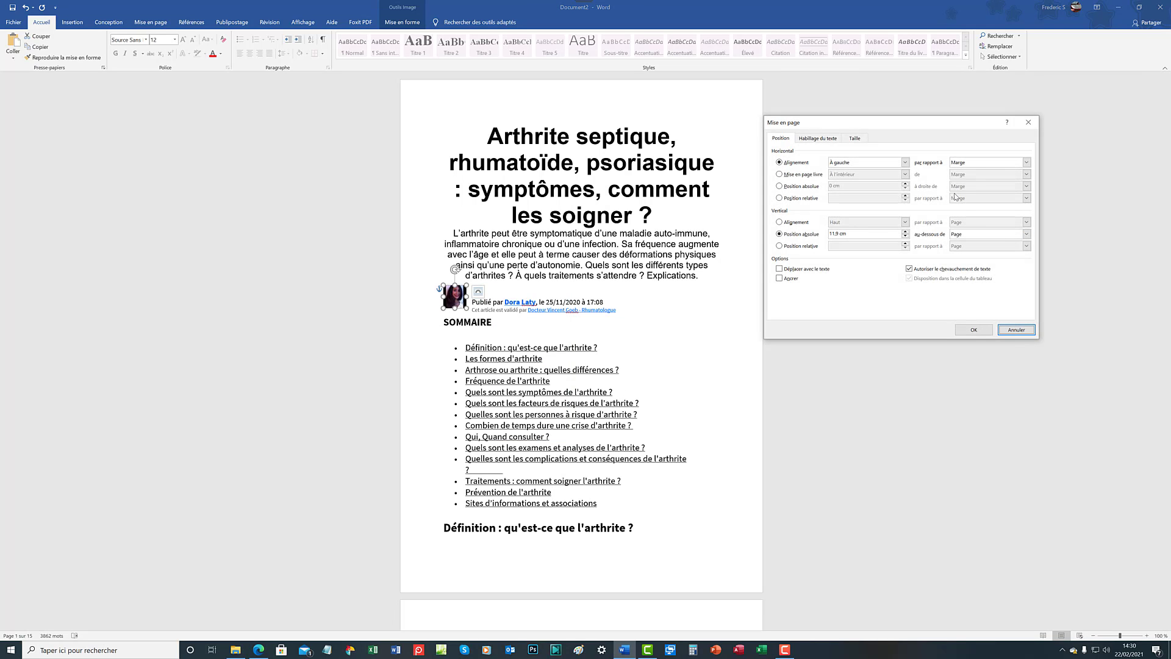
left_click(785, 177)
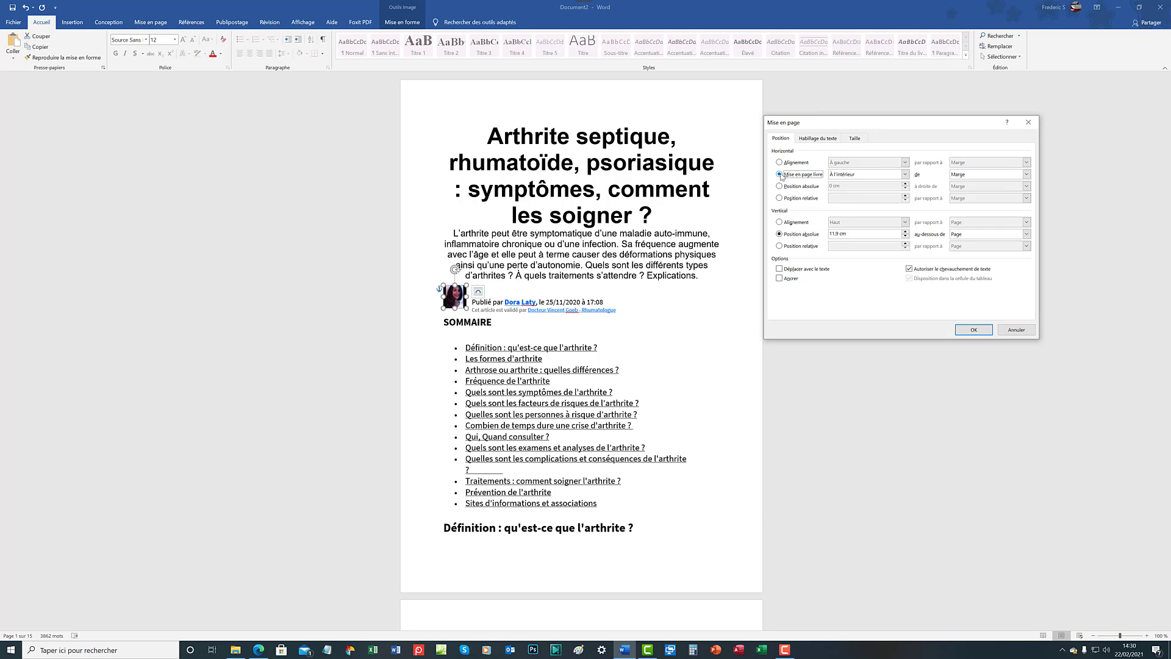
left_click(906, 176)
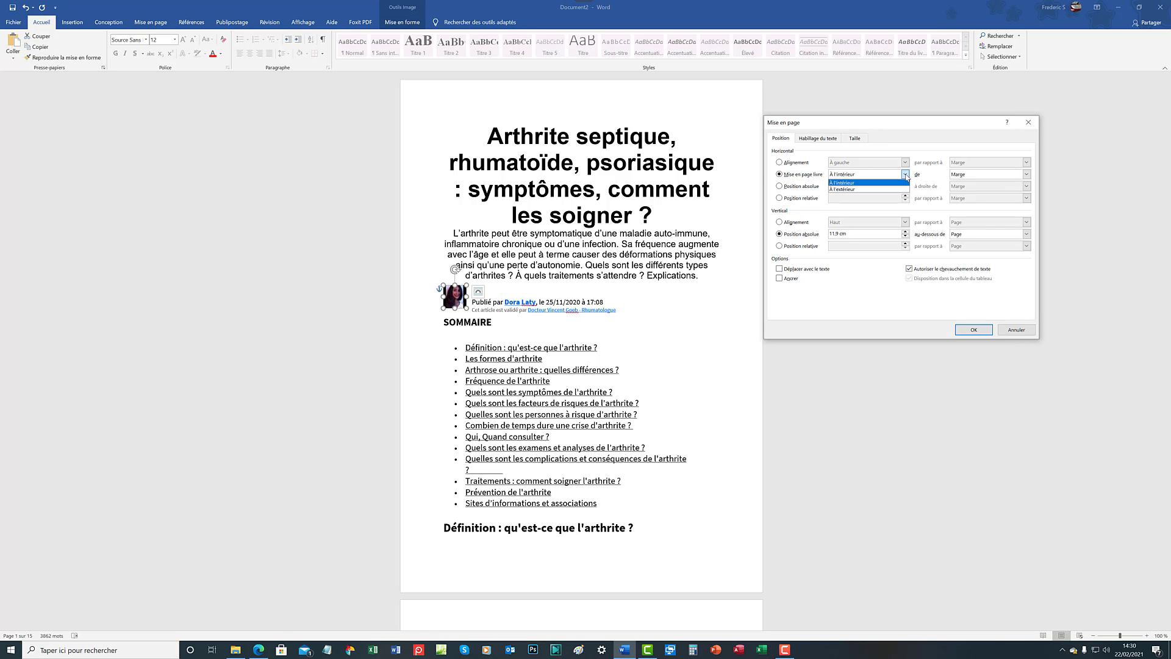
left_click(1029, 174)
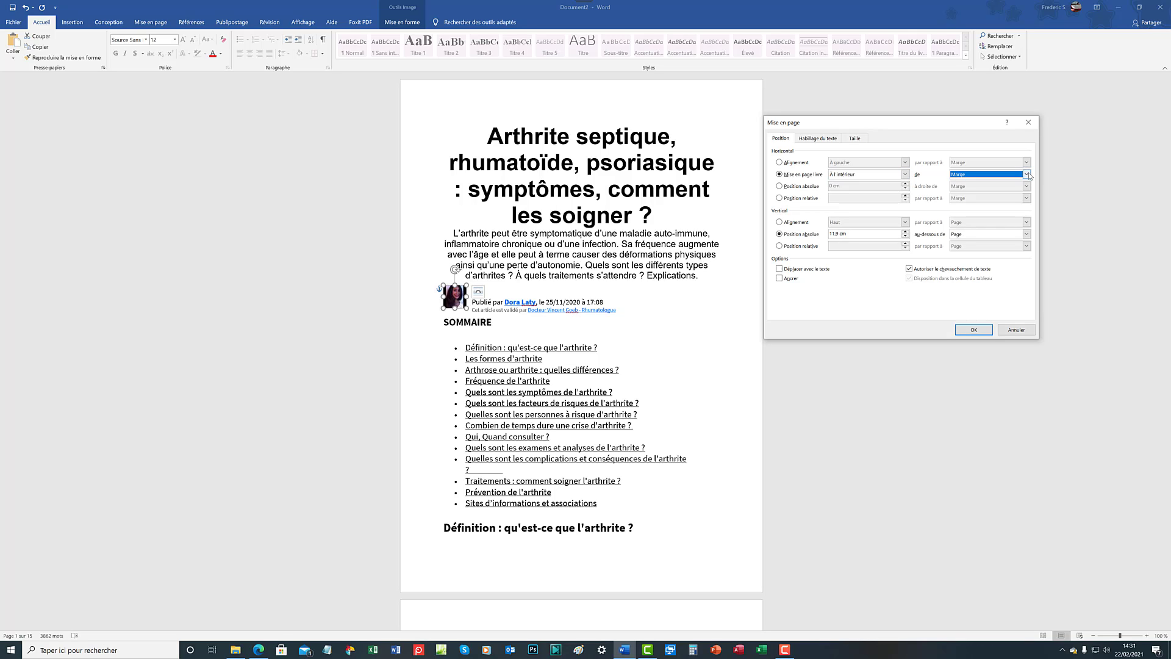
left_click(1028, 175)
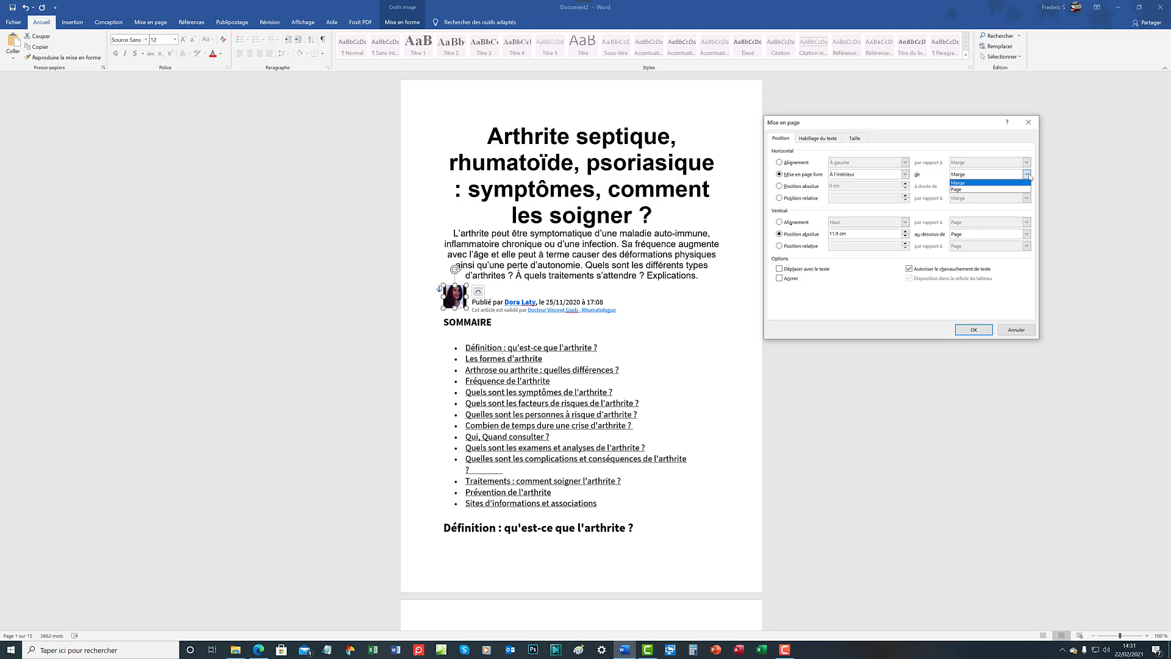
left_click(960, 190)
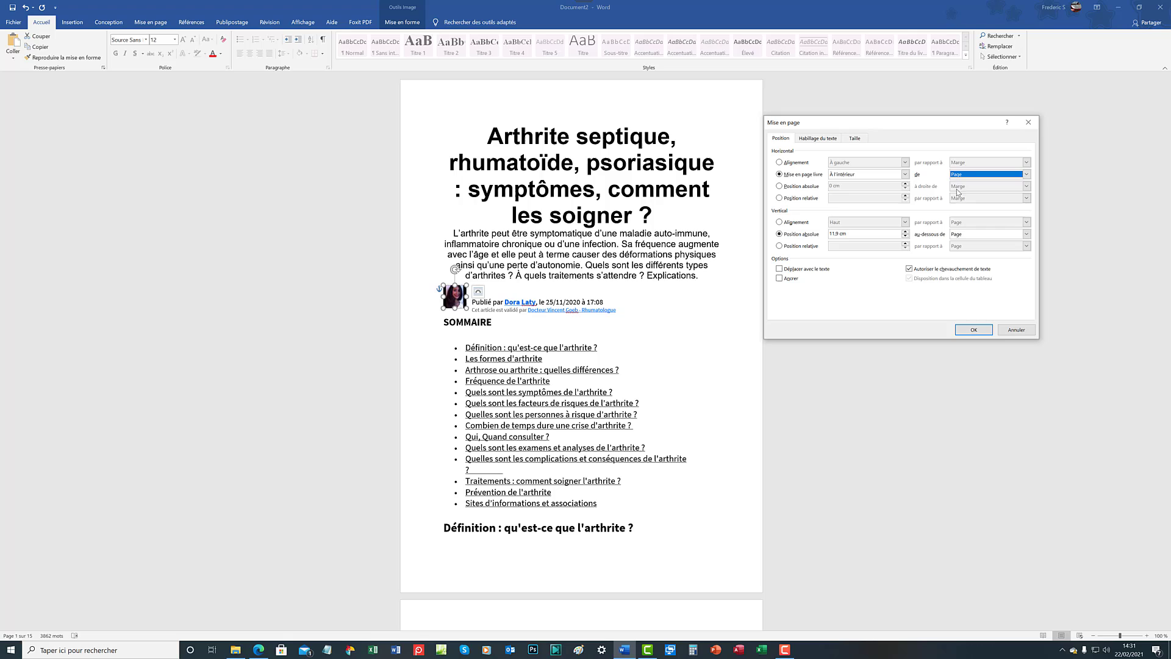
left_click(974, 330)
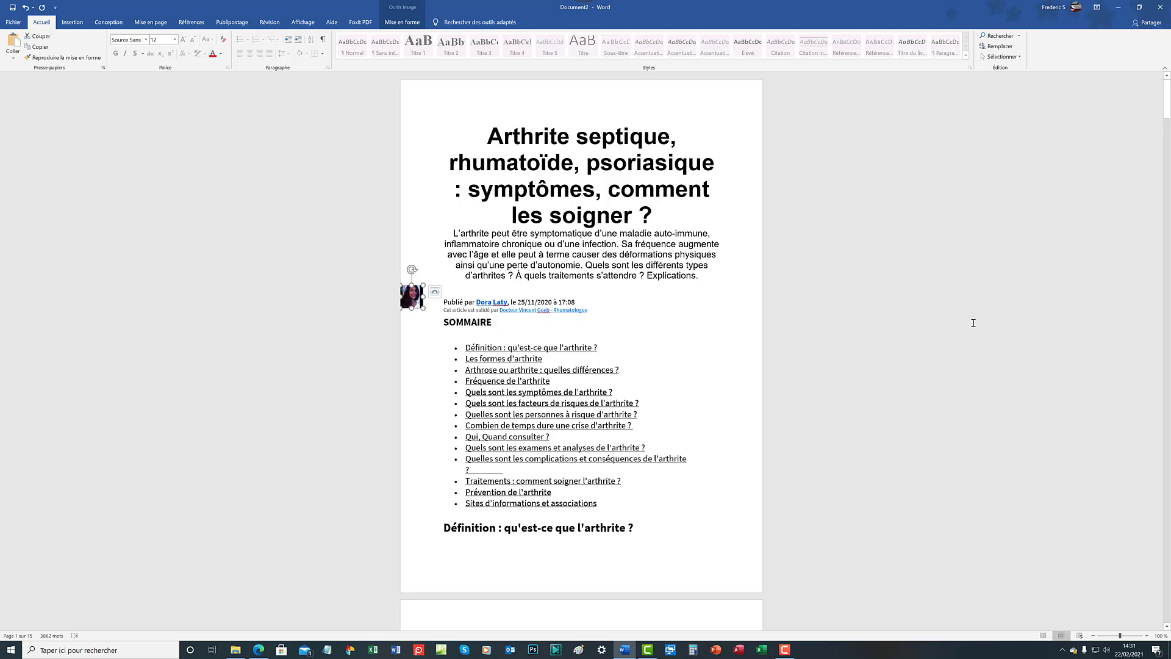
key("ctrl+z")
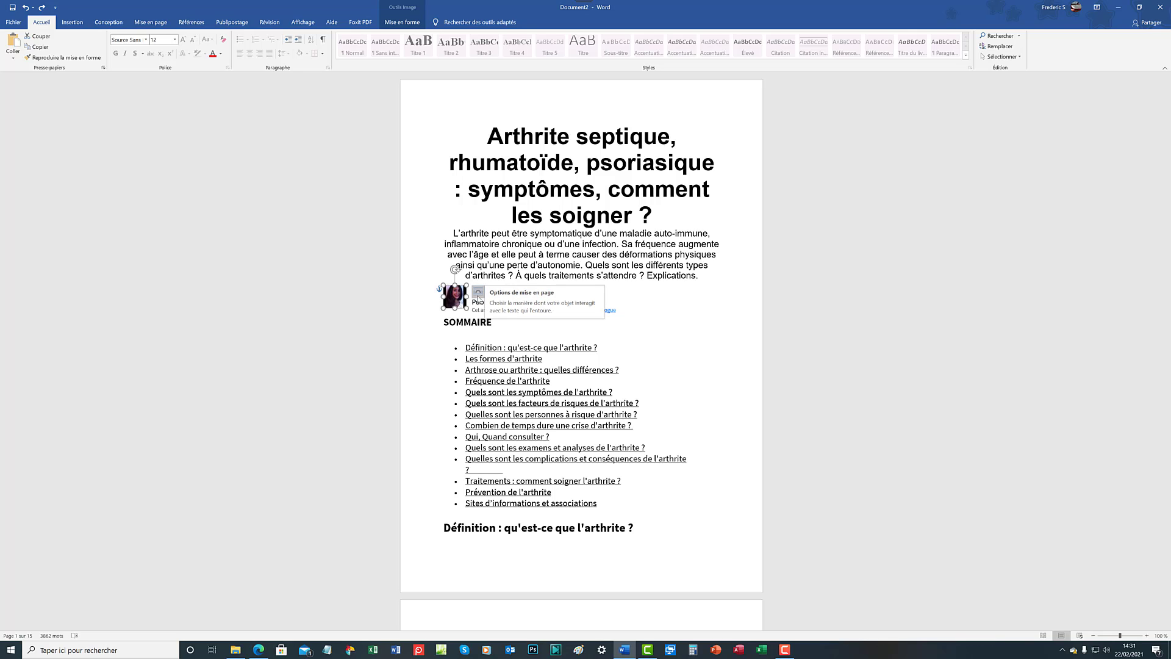
Set the portrait's relative horizontal position to 5% with respect to the margin.
left_click(479, 293)
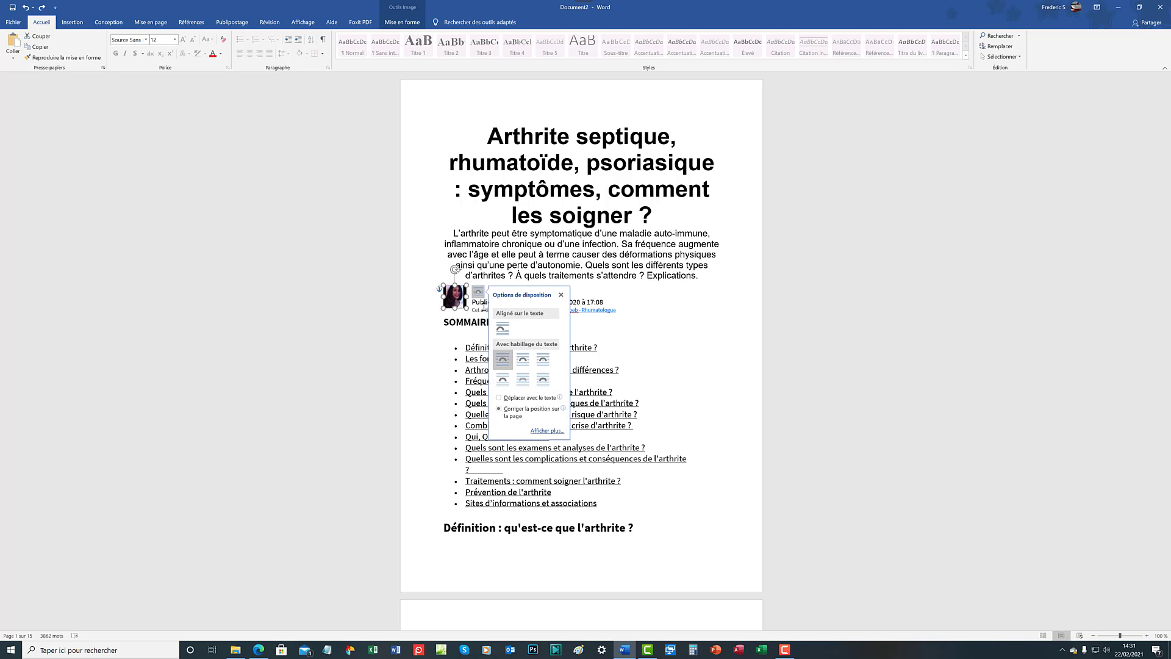
left_click(547, 432)
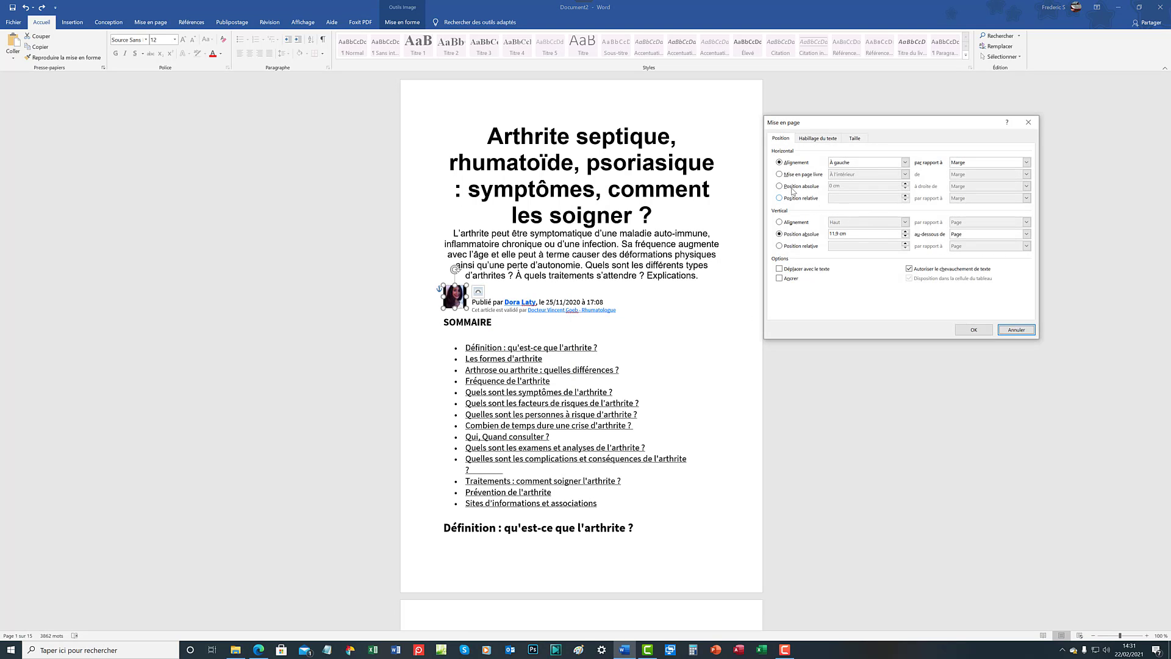
left_click(779, 199)
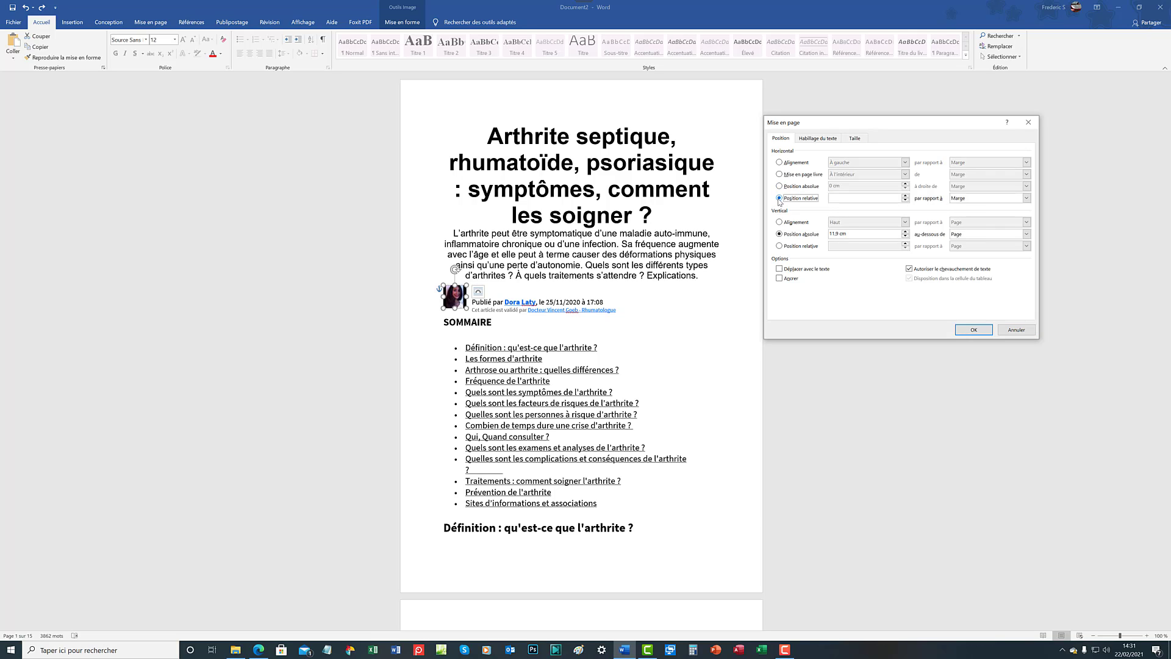
left_click(906, 196)
left_click(906, 196)
left_click(970, 330)
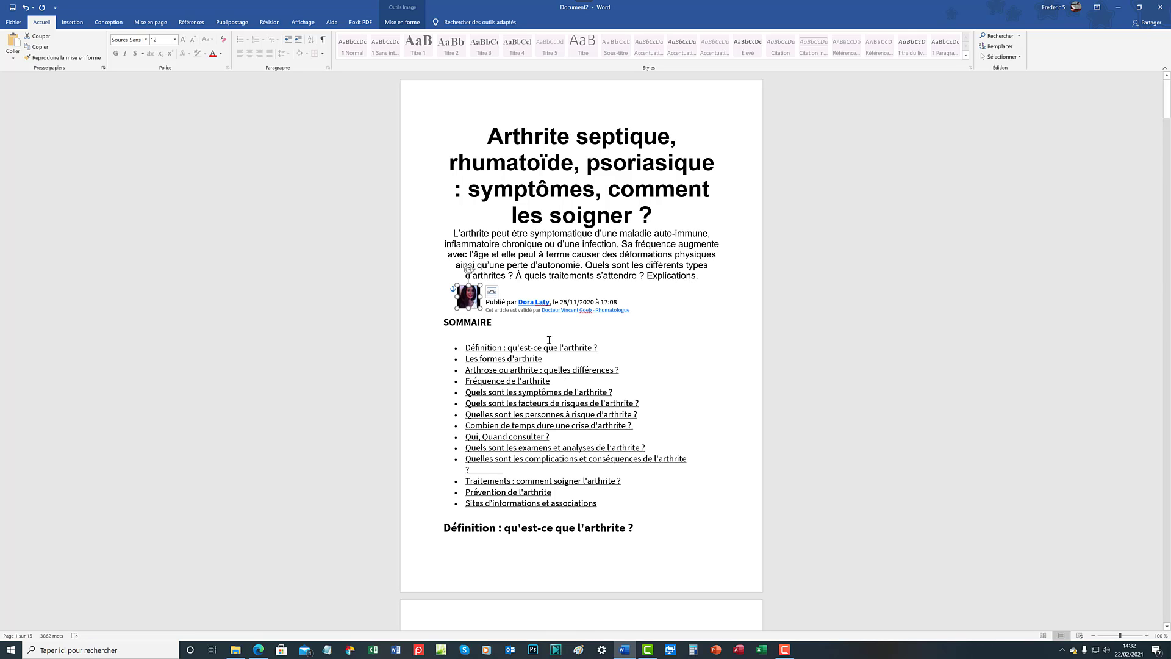
Set the portrait's absolute horizontal position to 0,5 cm to the right of the margin (Marge).
left_click(492, 291)
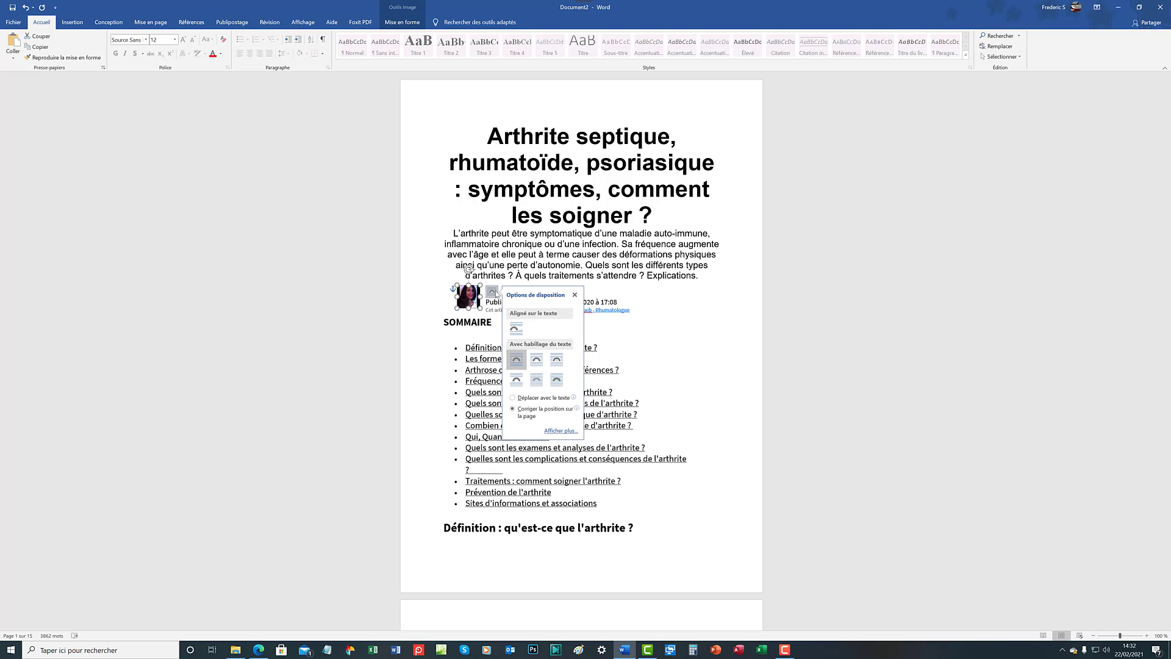
left_click(561, 430)
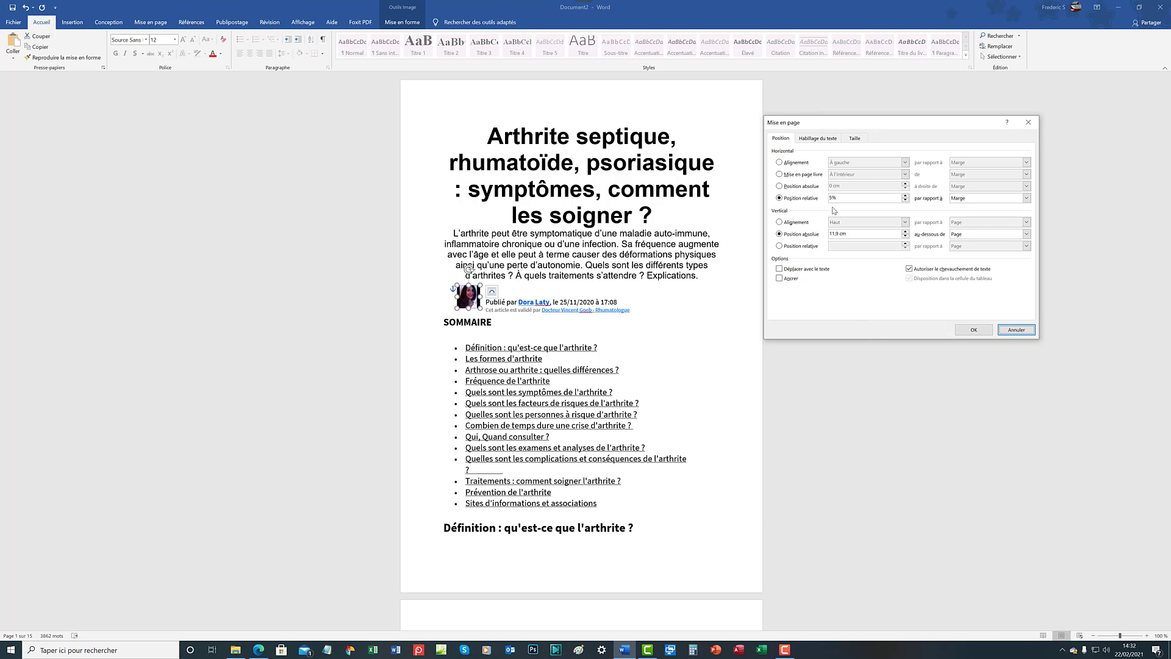
left_click(781, 186)
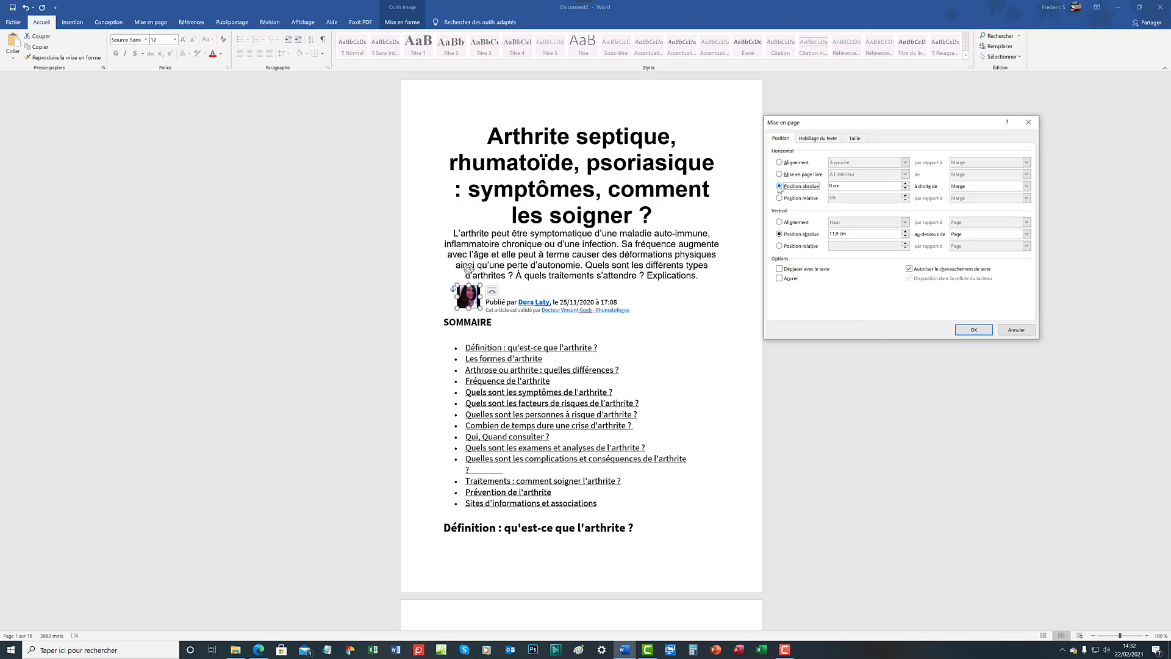
left_click(906, 184)
left_click(975, 332)
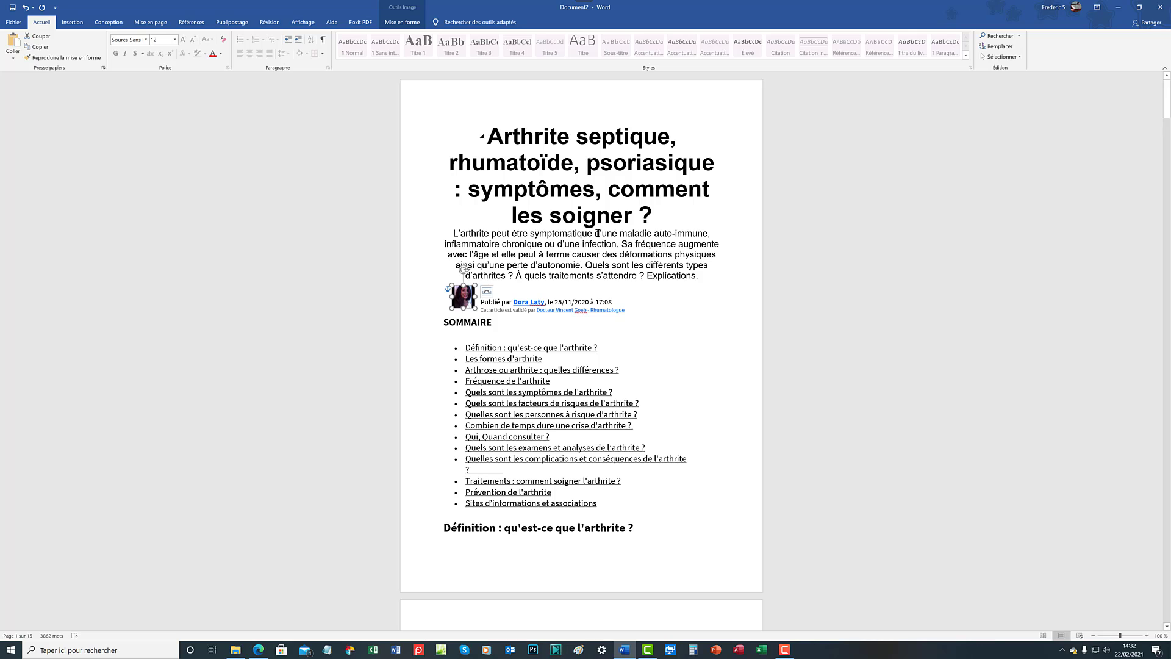
Set the portrait's vertical alignment to centred (Centré) relative to the line (Ligne).
left_click(486, 291)
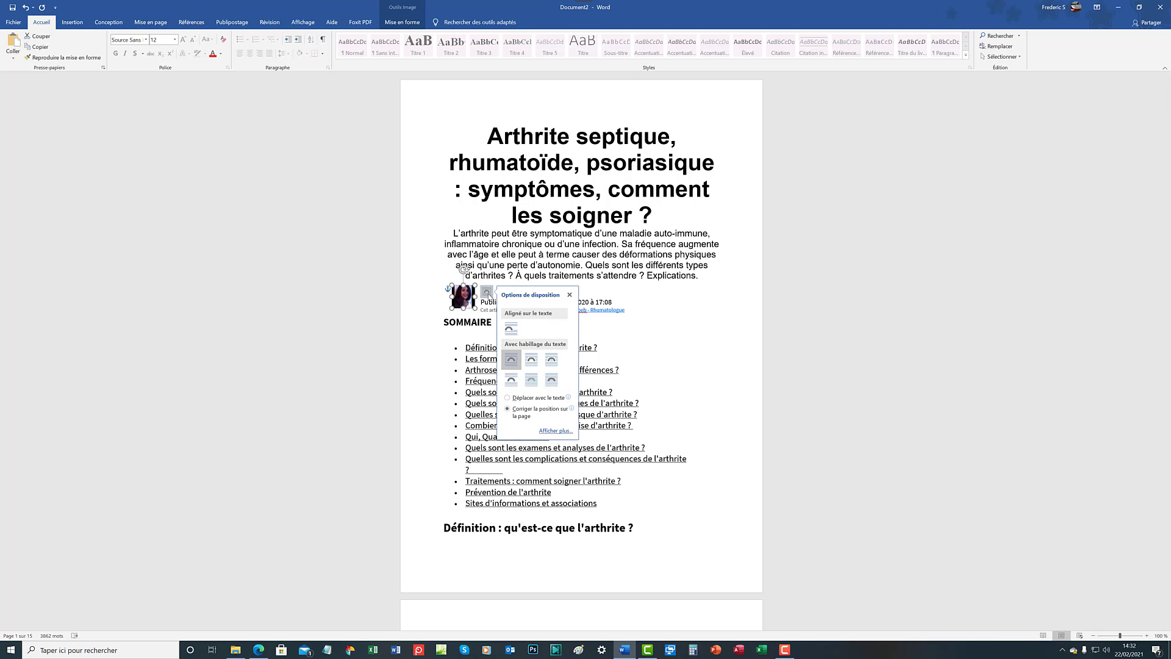
left_click(556, 431)
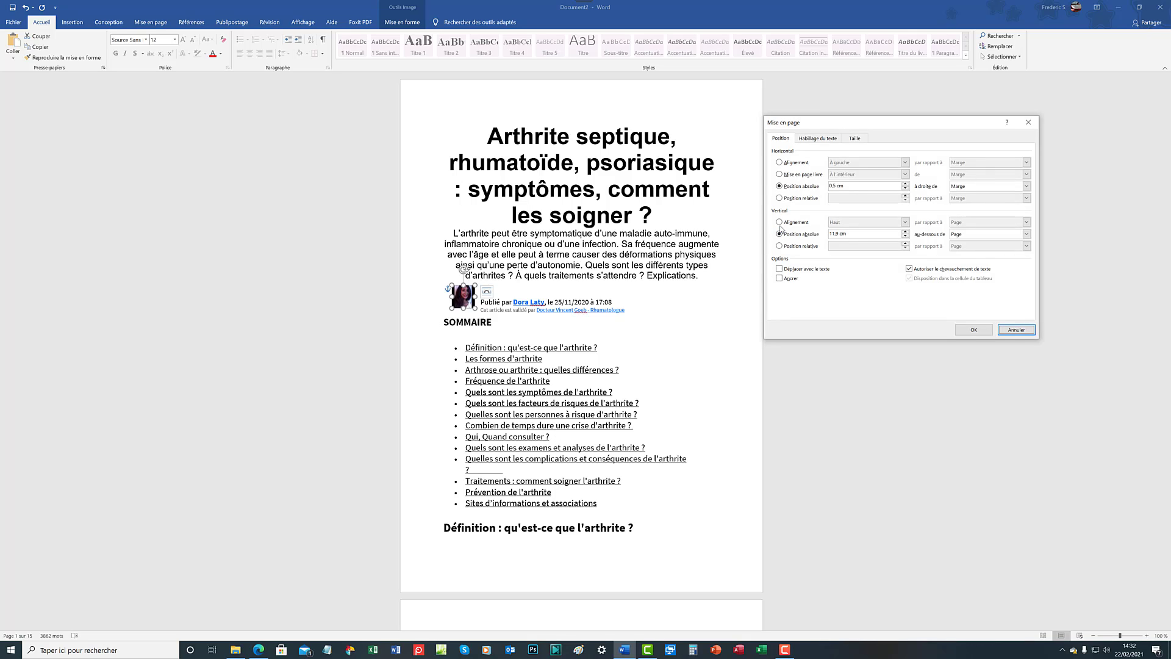
left_click(779, 223)
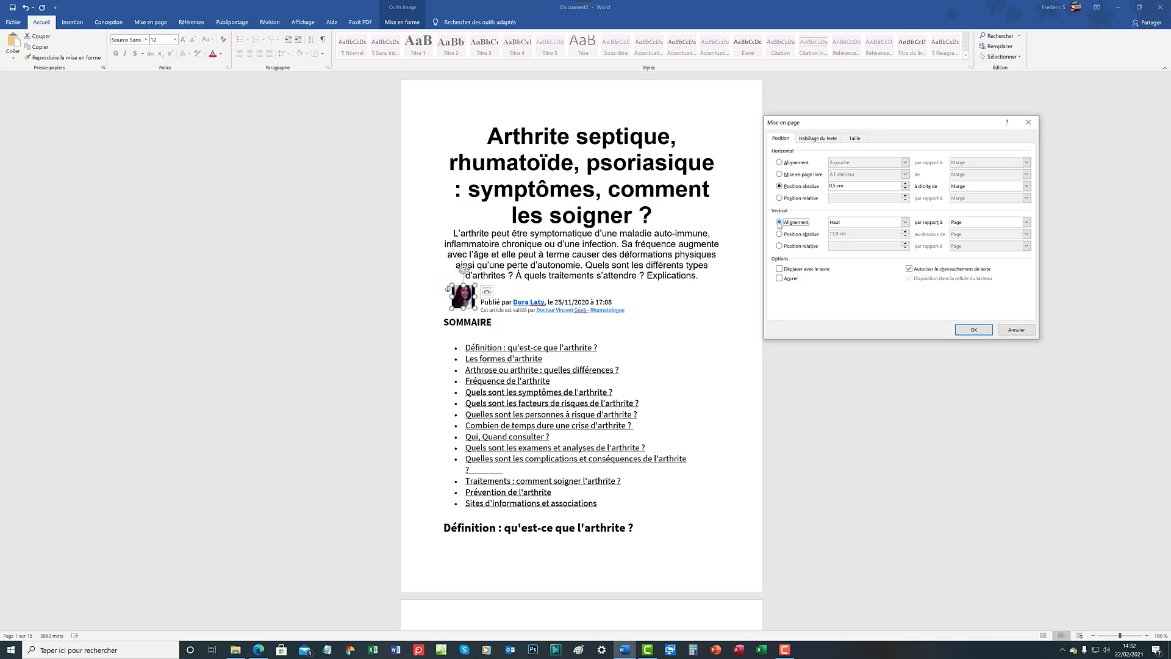
left_click(906, 224)
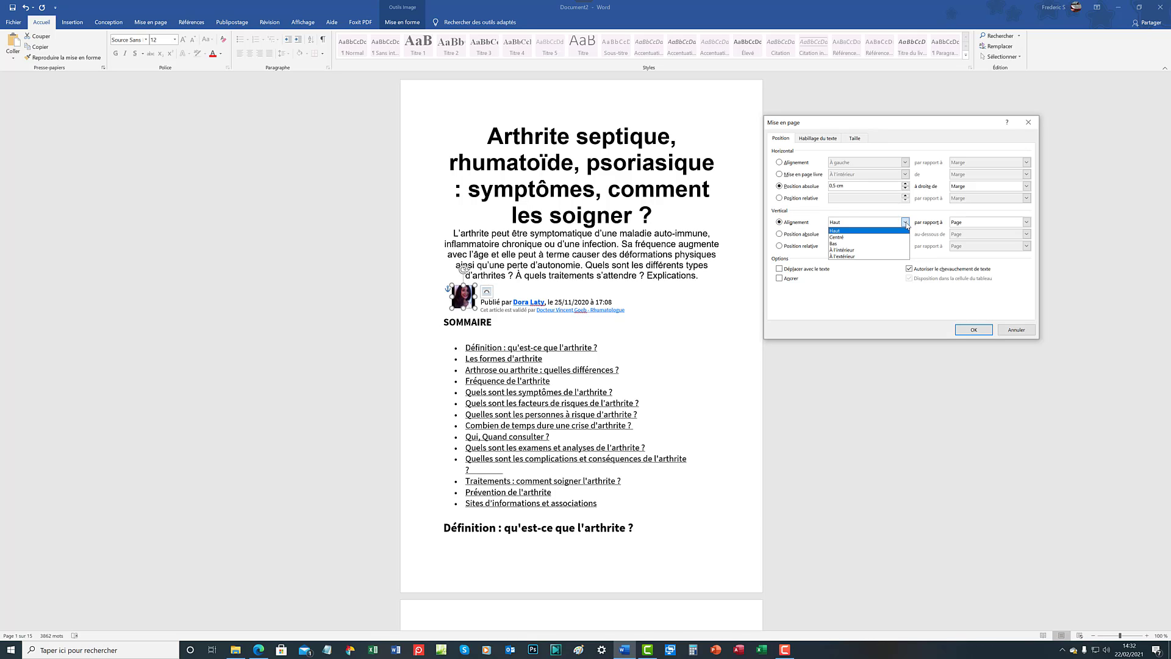
left_click(839, 239)
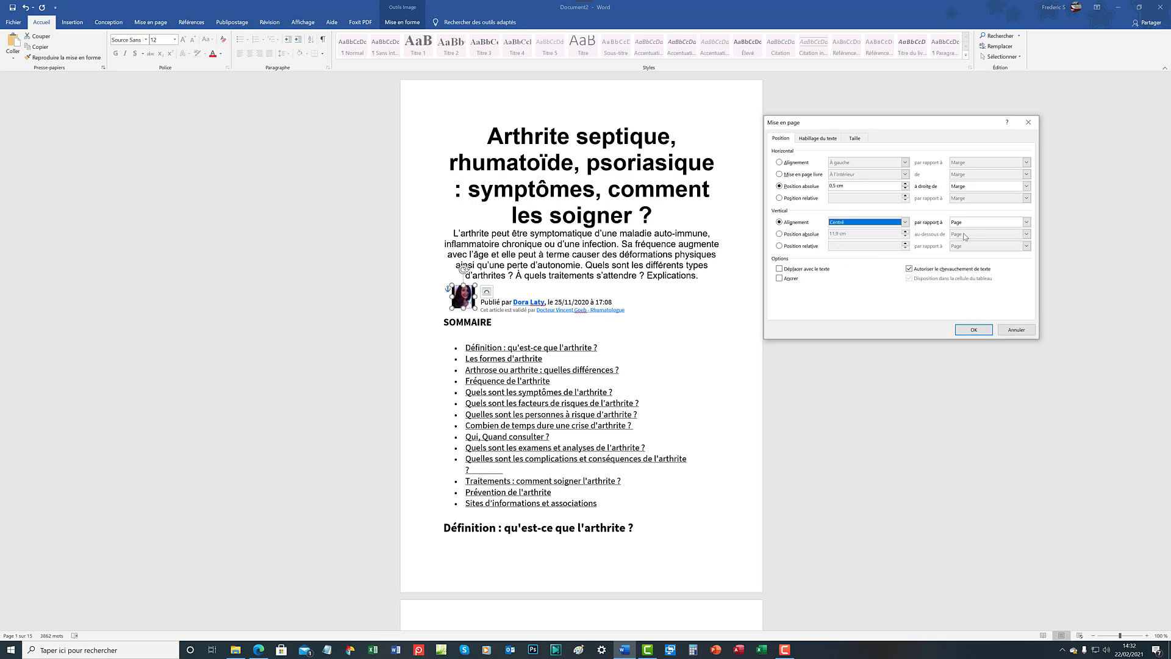
left_click(1027, 224)
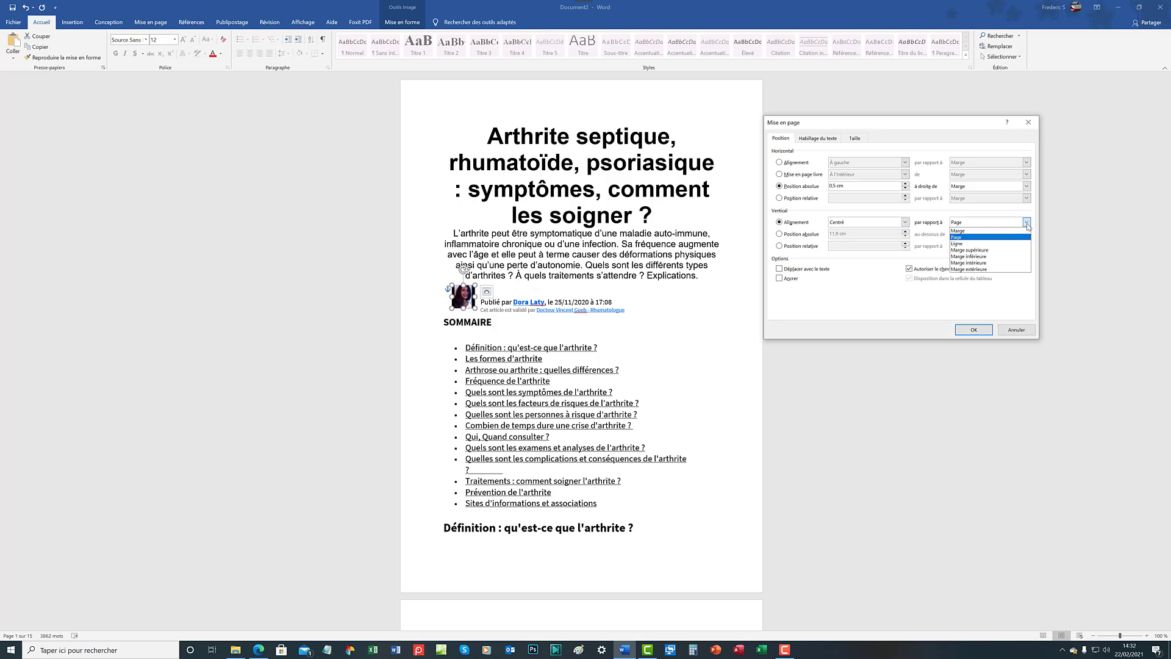
left_click(962, 245)
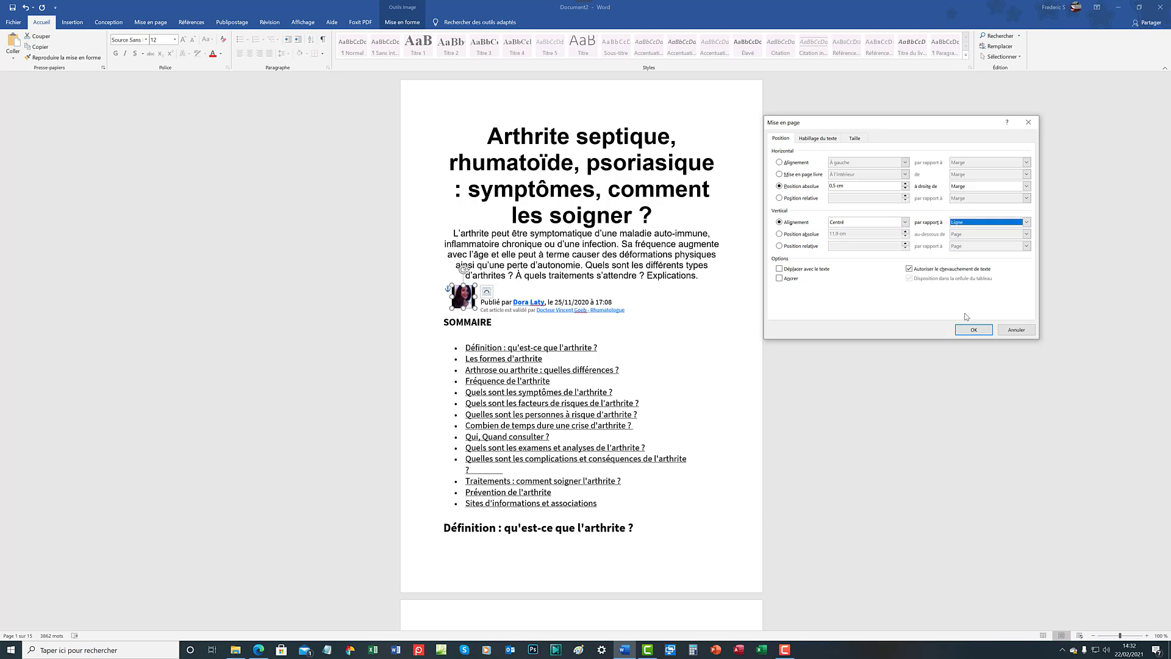
left_click(975, 330)
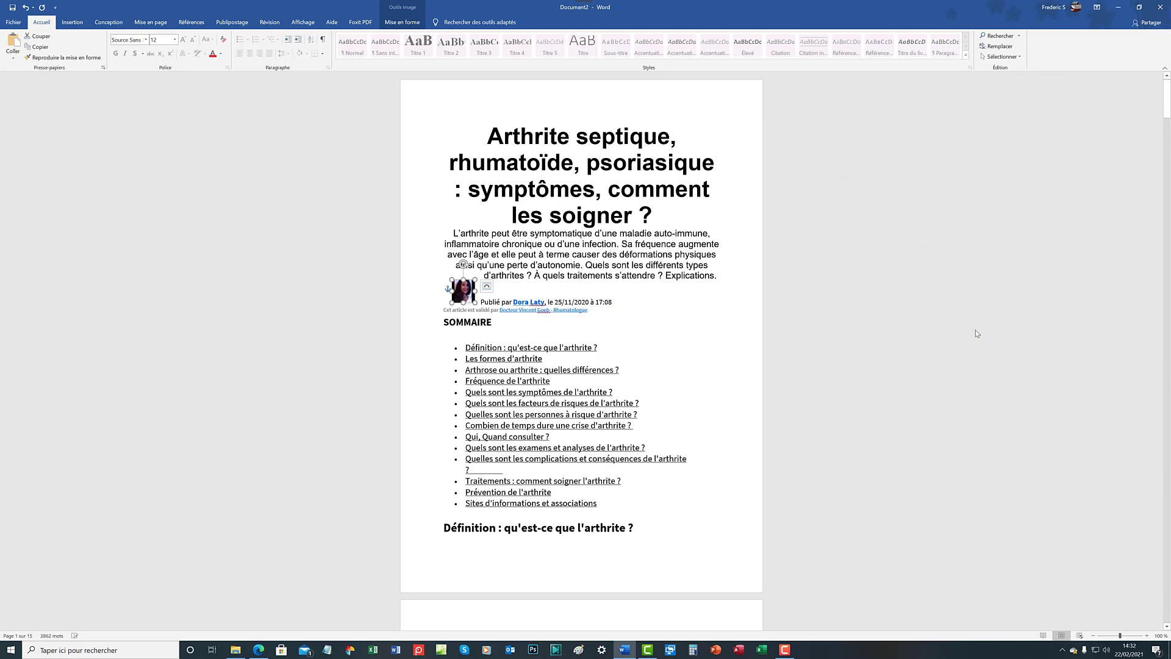
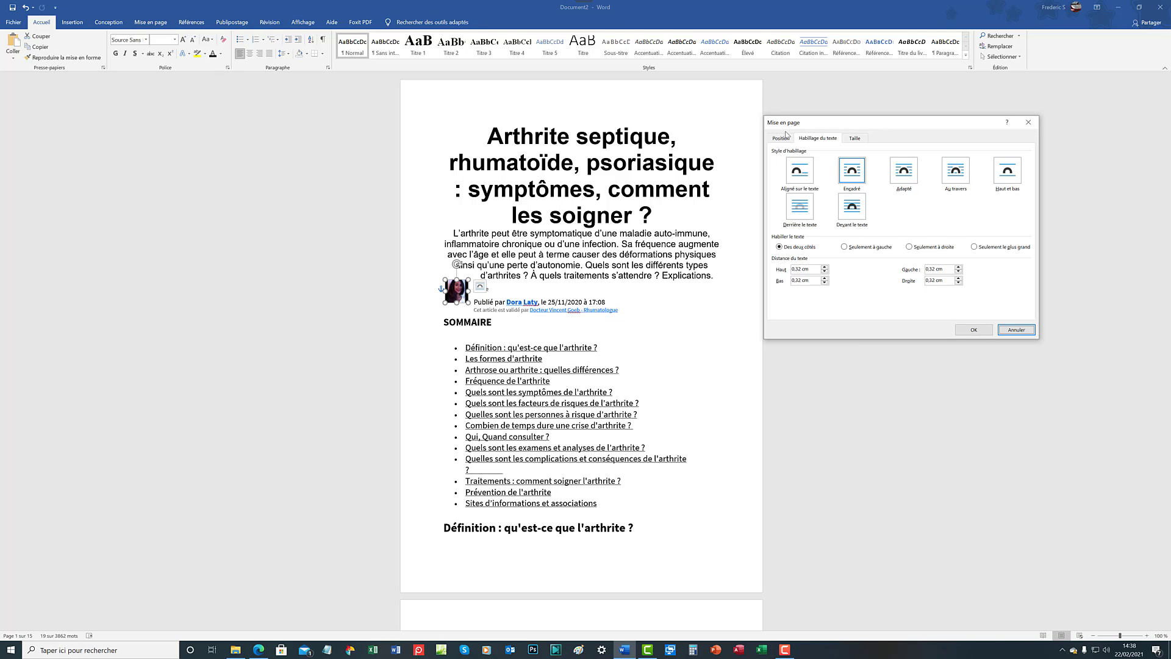
Disable the portrait's text overlap option (Autoriser le chevauchement de texte) and apply the layout.
left_click(784, 141)
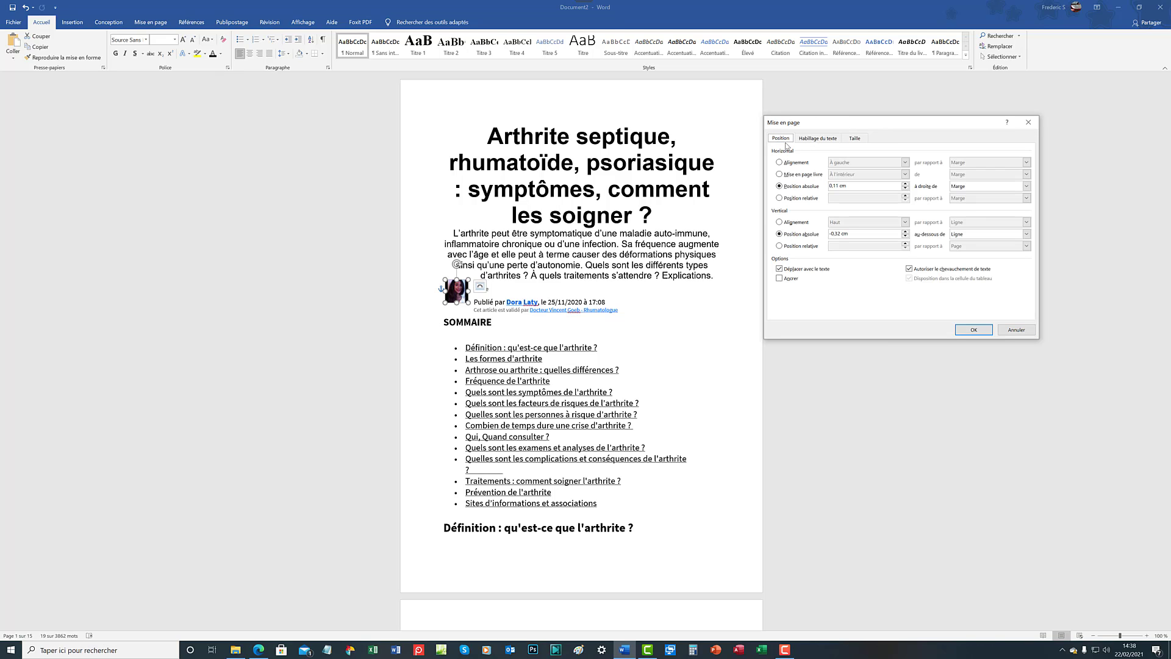
left_click(909, 269)
left_click(974, 330)
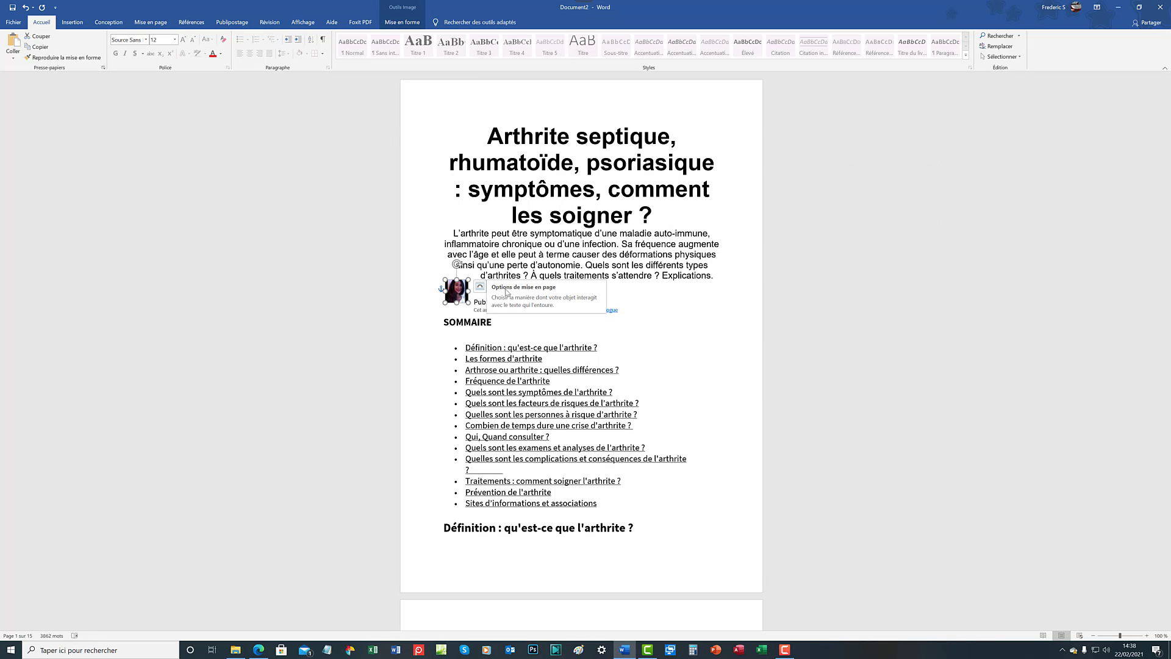
Enable text overlap (Autoriser le chevauchement de texte) again in the portrait's position settings.
left_click(480, 287)
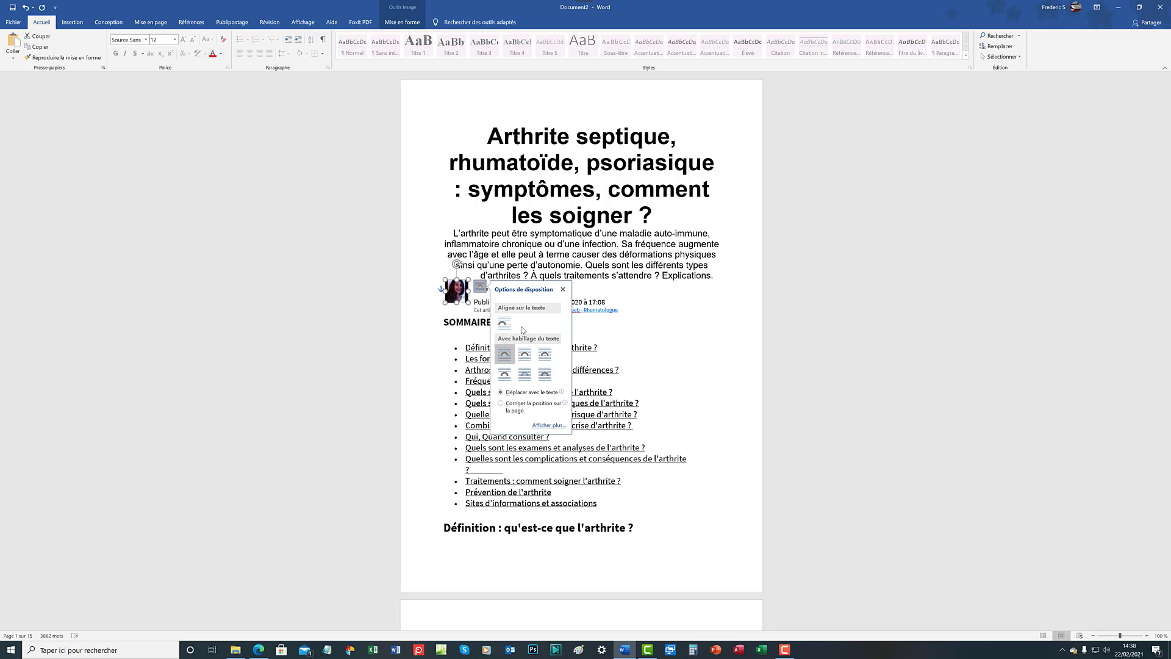
left_click(548, 425)
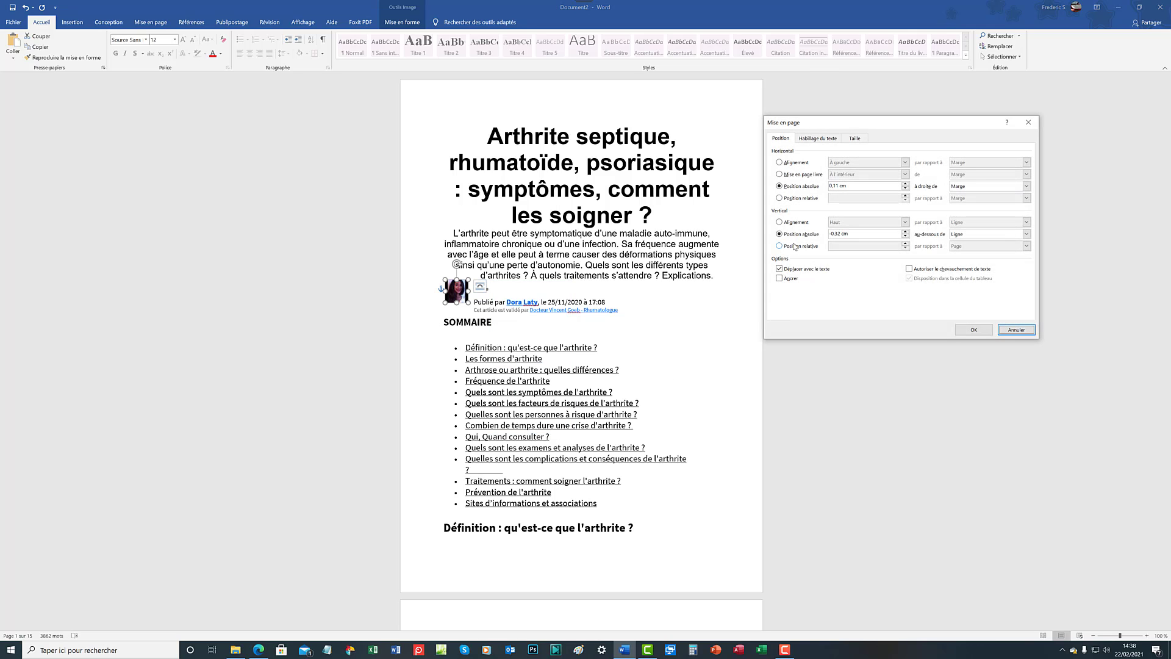
left_click(910, 269)
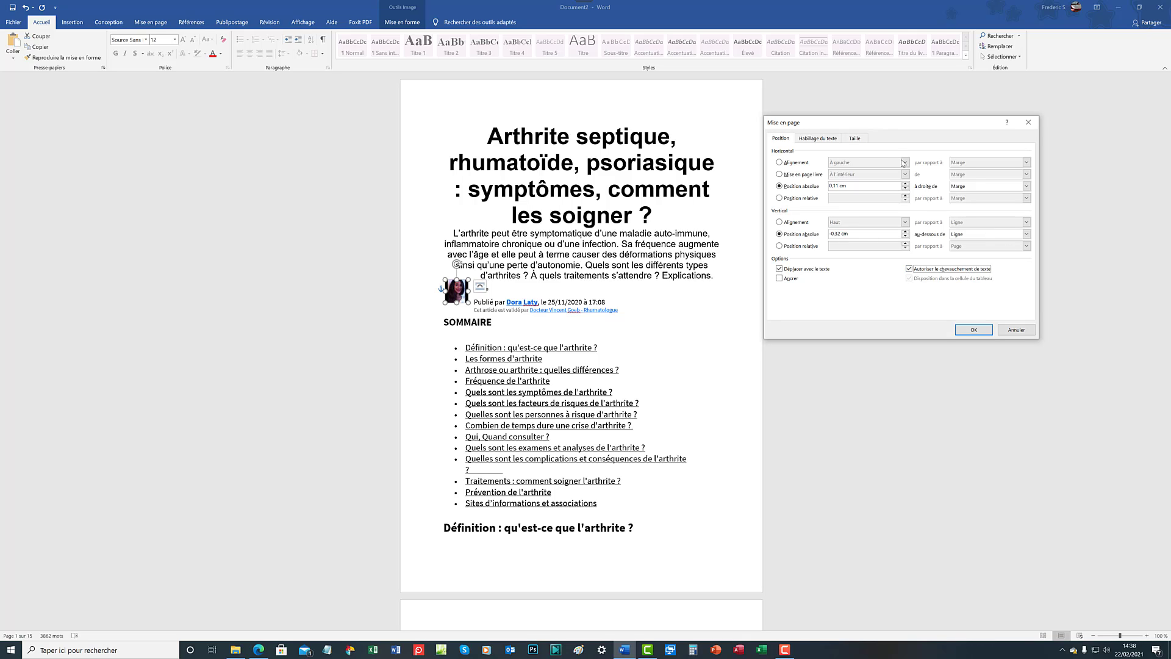
Try resizing the portrait to an absolute height and width of 5 cm, and undo the layout change.
left_click(853, 140)
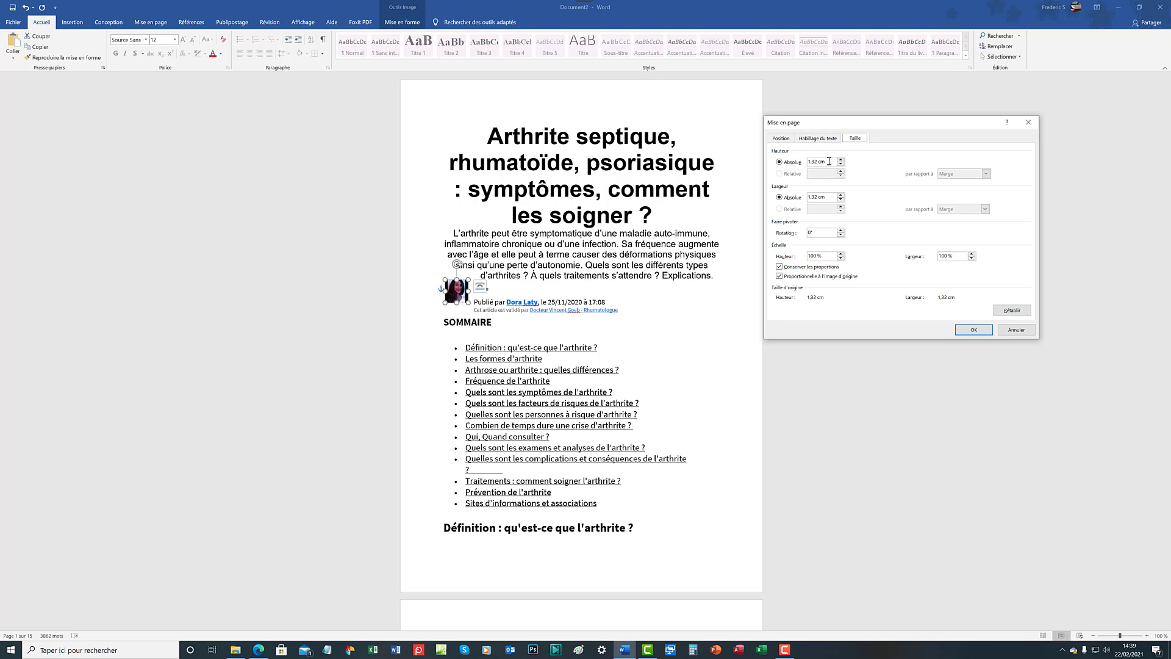
left_click_drag(829, 162, 807, 161)
type("5")
left_click_drag(830, 196, 787, 194)
type("5")
left_click(975, 330)
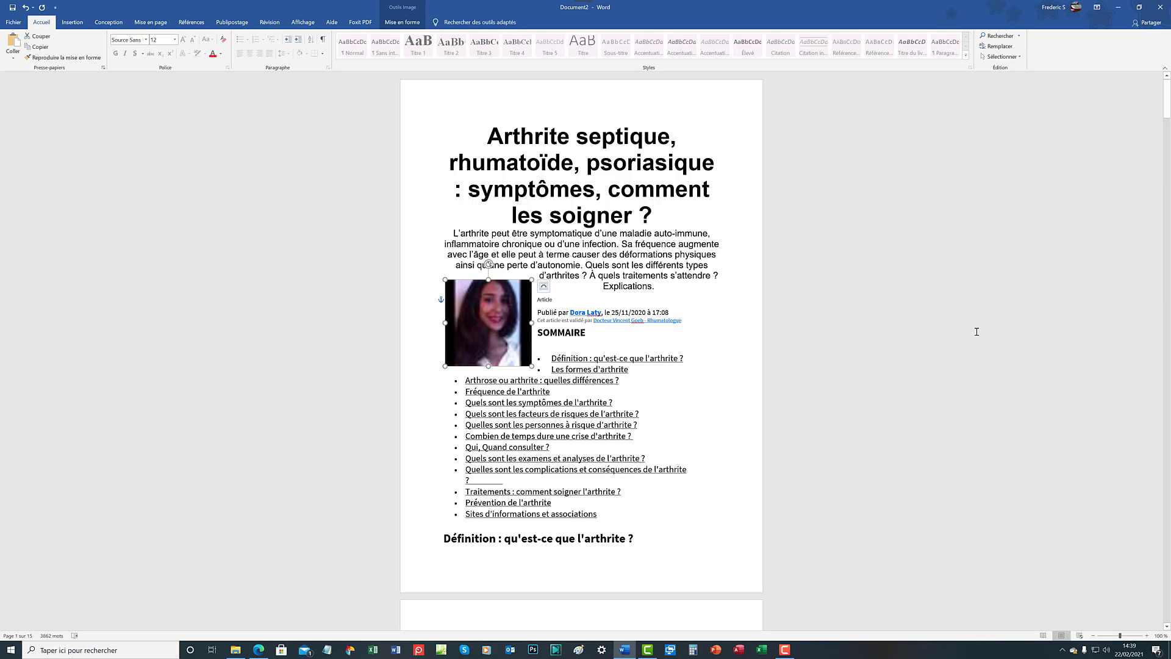
key("ctrl+z")
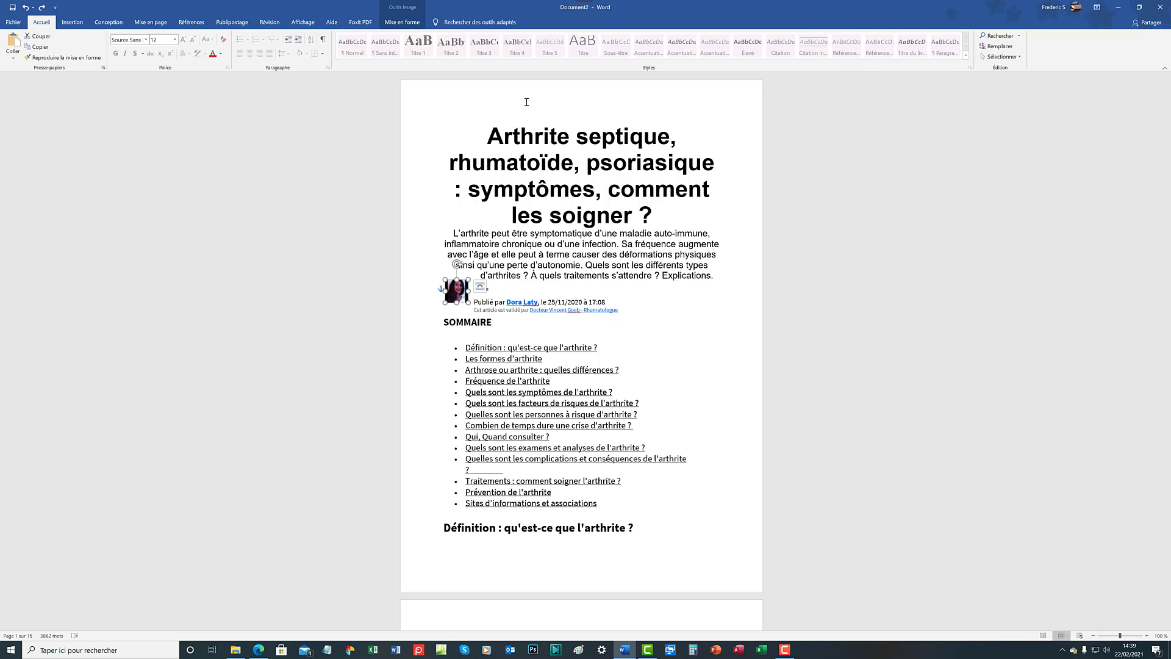
Try to set the portrait's rotation to -5000° in its size settings, and dismiss the message.
left_click(481, 287)
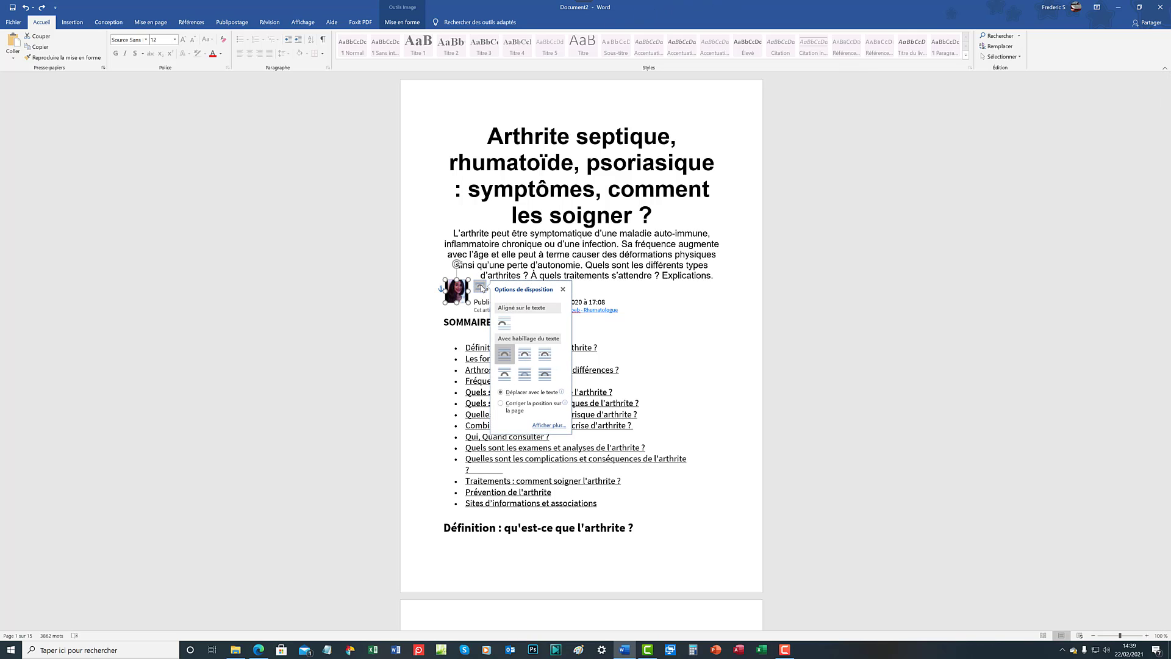
left_click(548, 426)
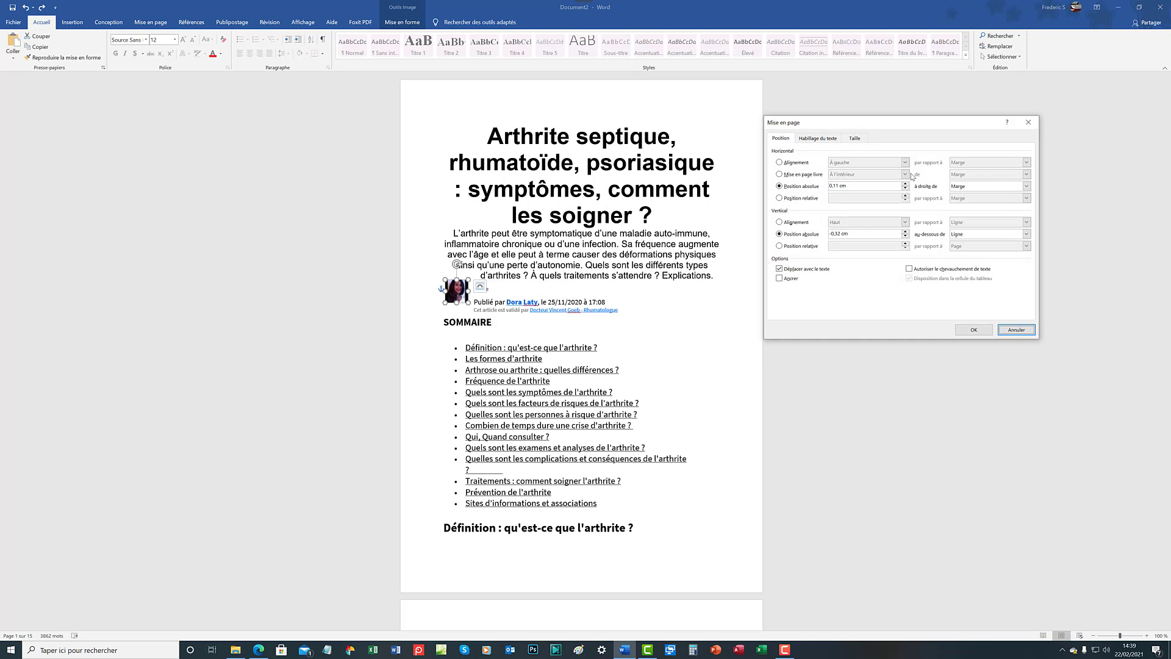
left_click(862, 141)
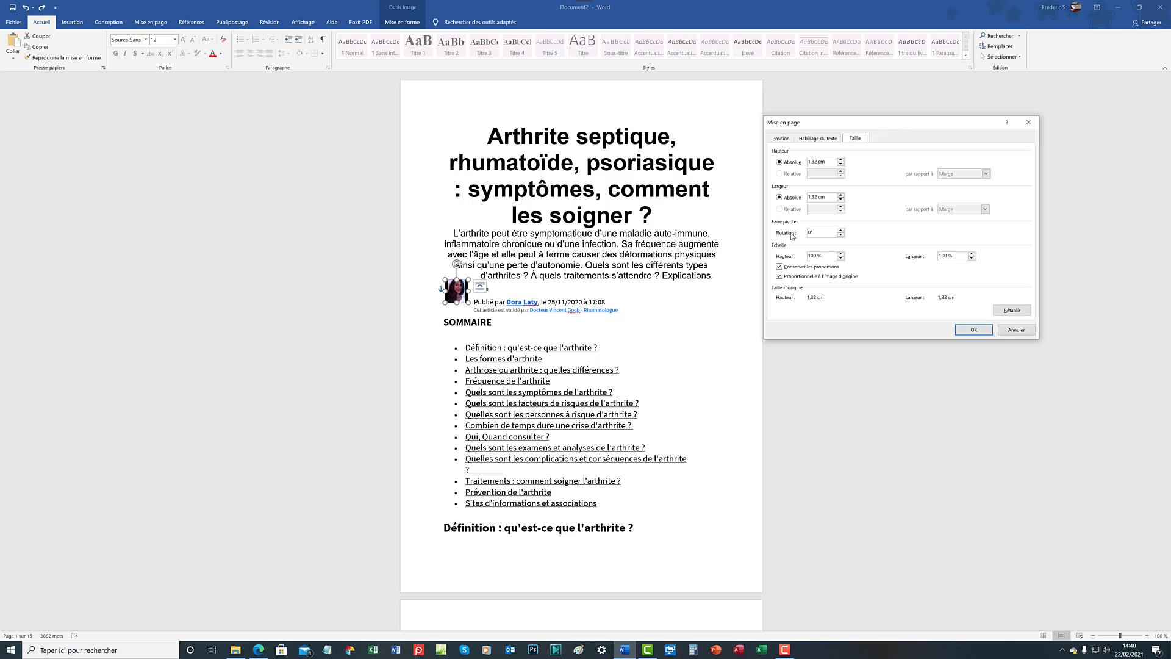
left_click(841, 236)
left_click_drag(842, 237, 842, 237)
left_click(818, 233)
left_click_drag(817, 233, 811, 232)
type("5000")
key("Return")
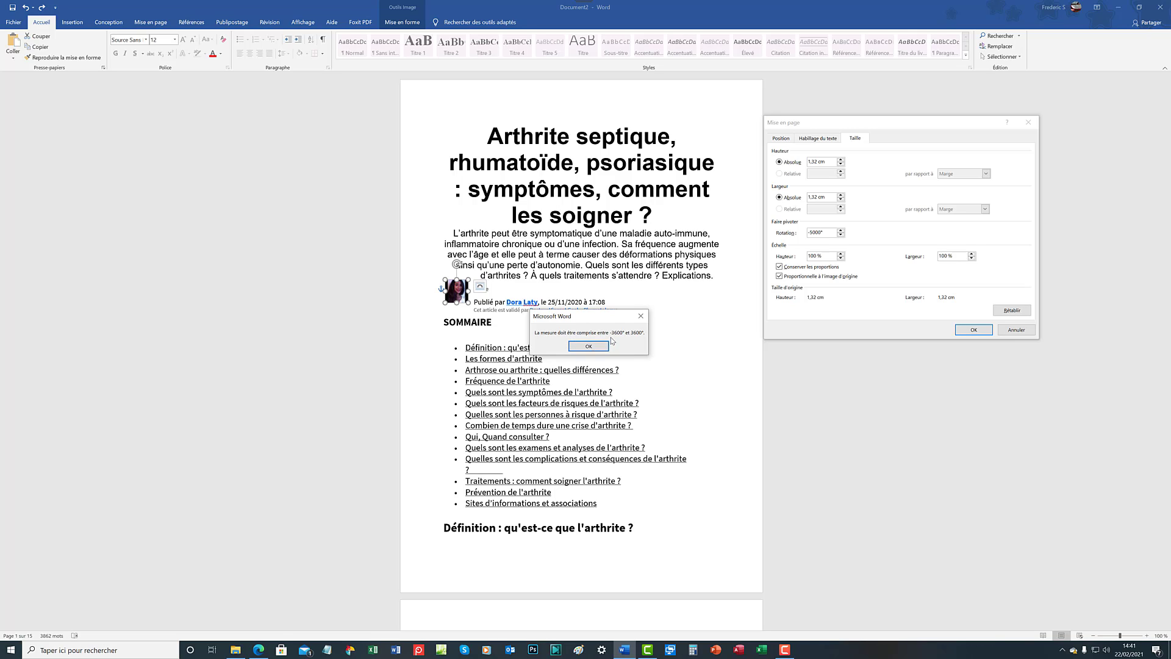
left_click(642, 316)
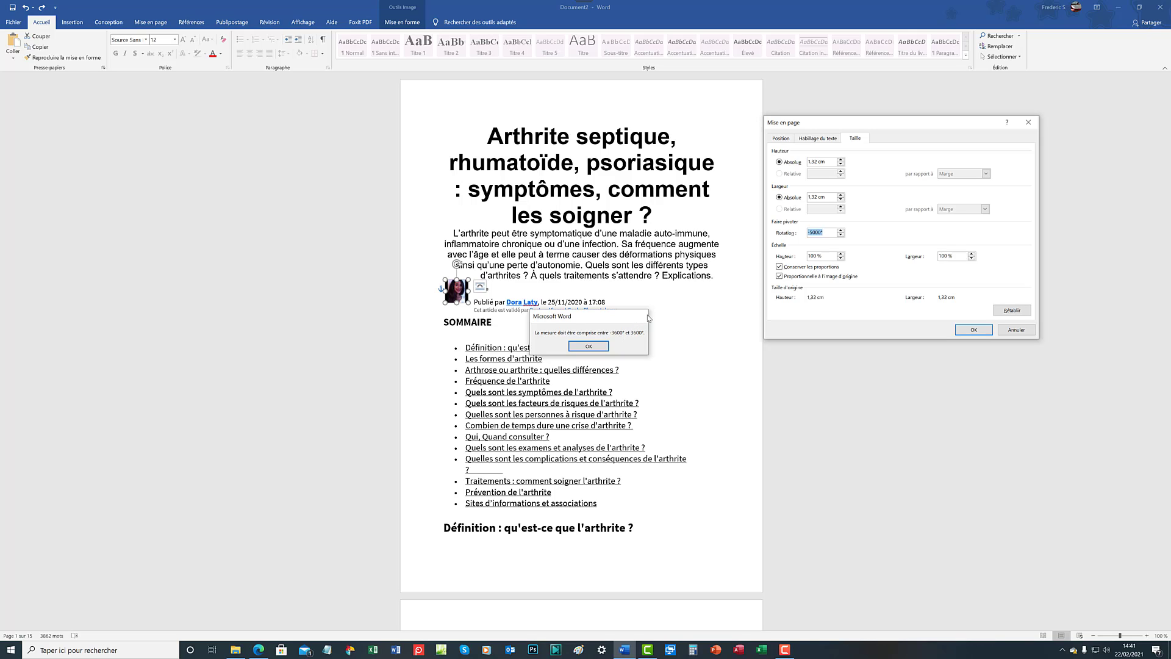
Replace the portrait's -5000° rotation with an angle inside the permitted range and apply it.
left_click_drag(821, 235, 811, 234)
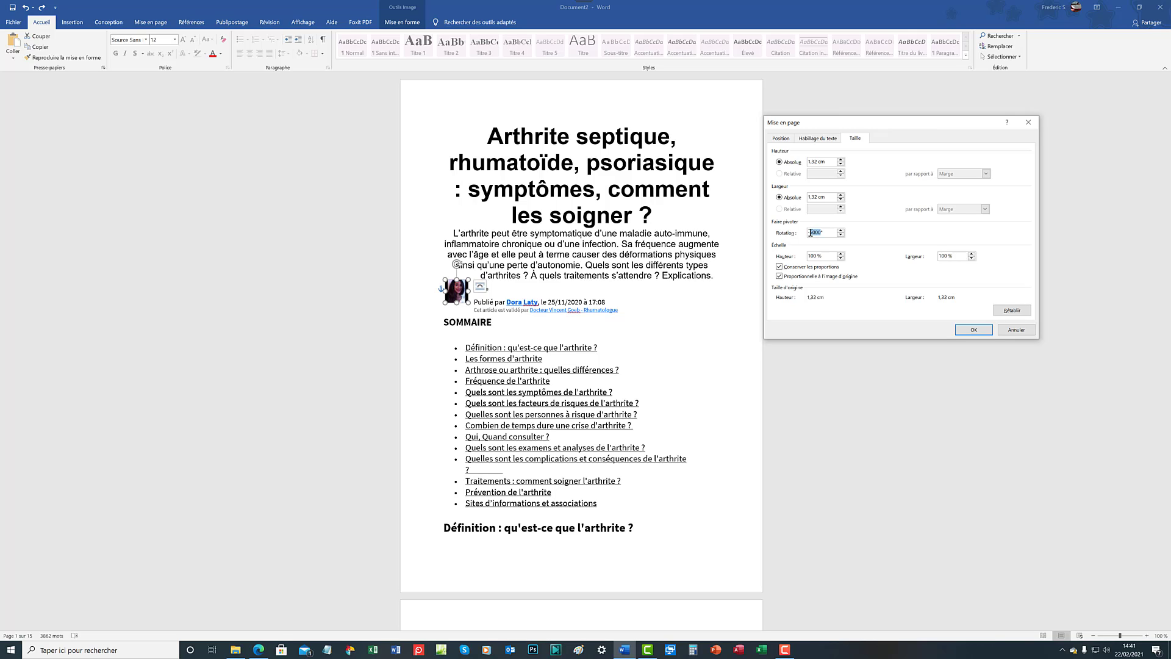
type("1")
left_click(972, 330)
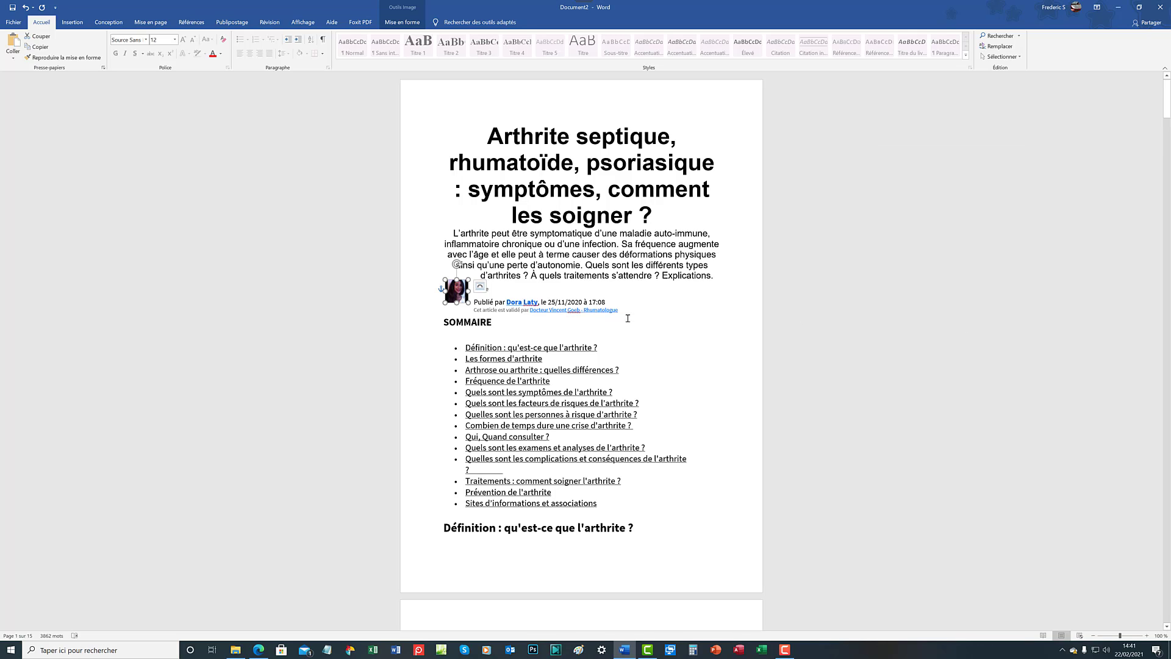
Rotate the portrait to 45° through its size settings.
left_click(481, 288)
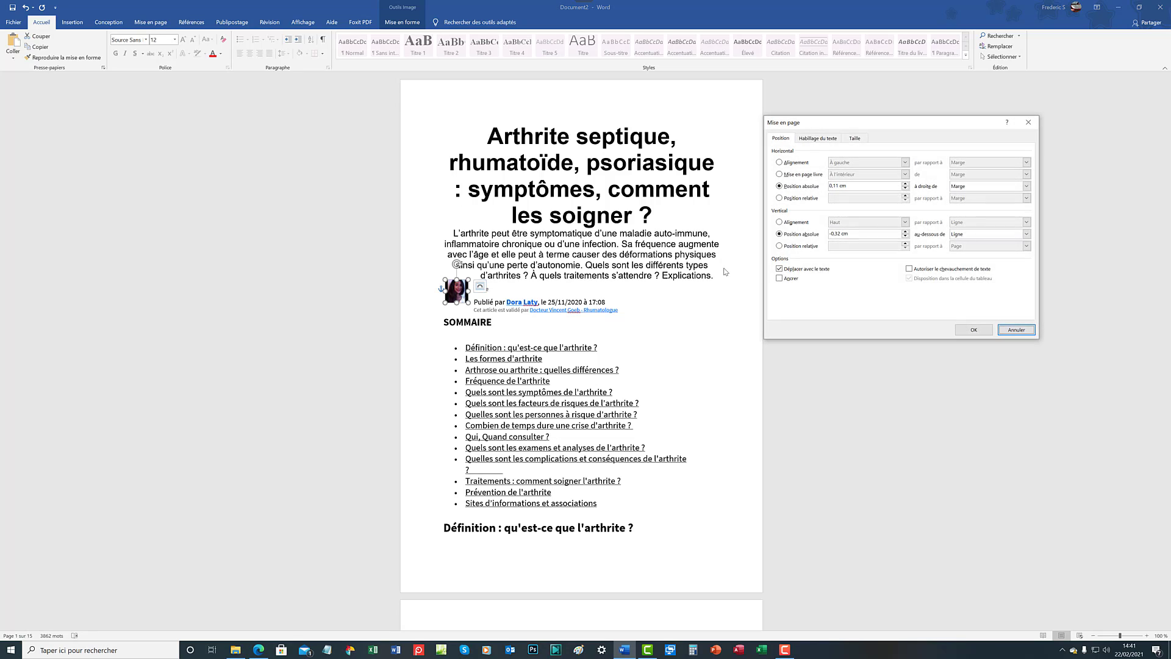
left_click(855, 137)
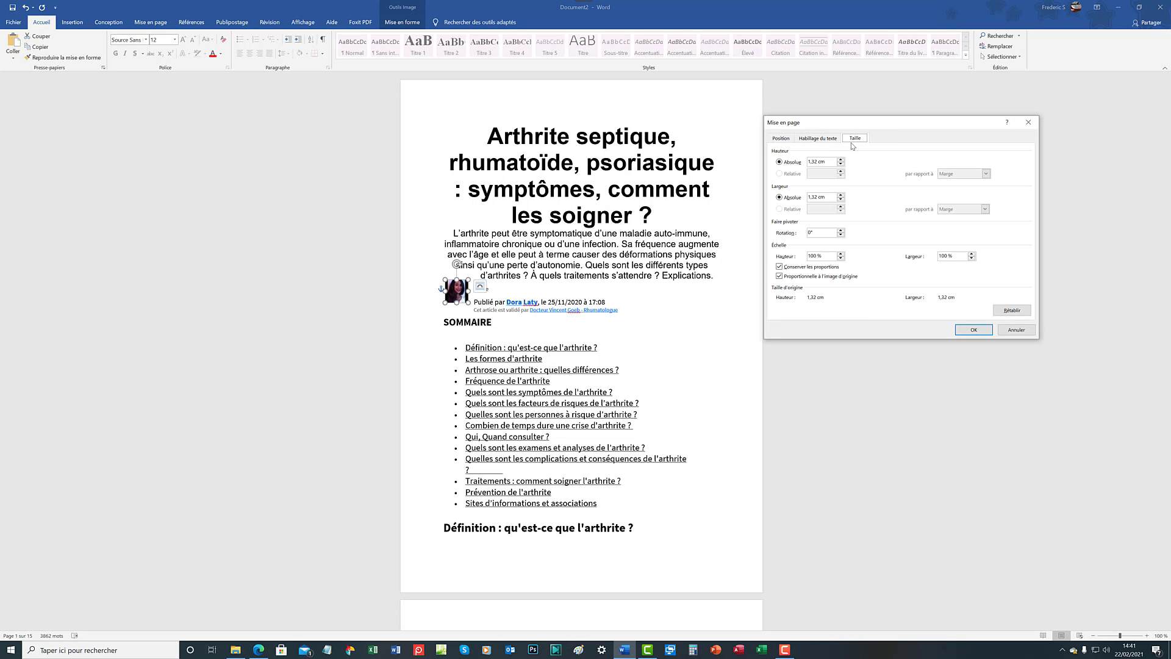
left_click(809, 232)
double_click(813, 229)
left_click(973, 330)
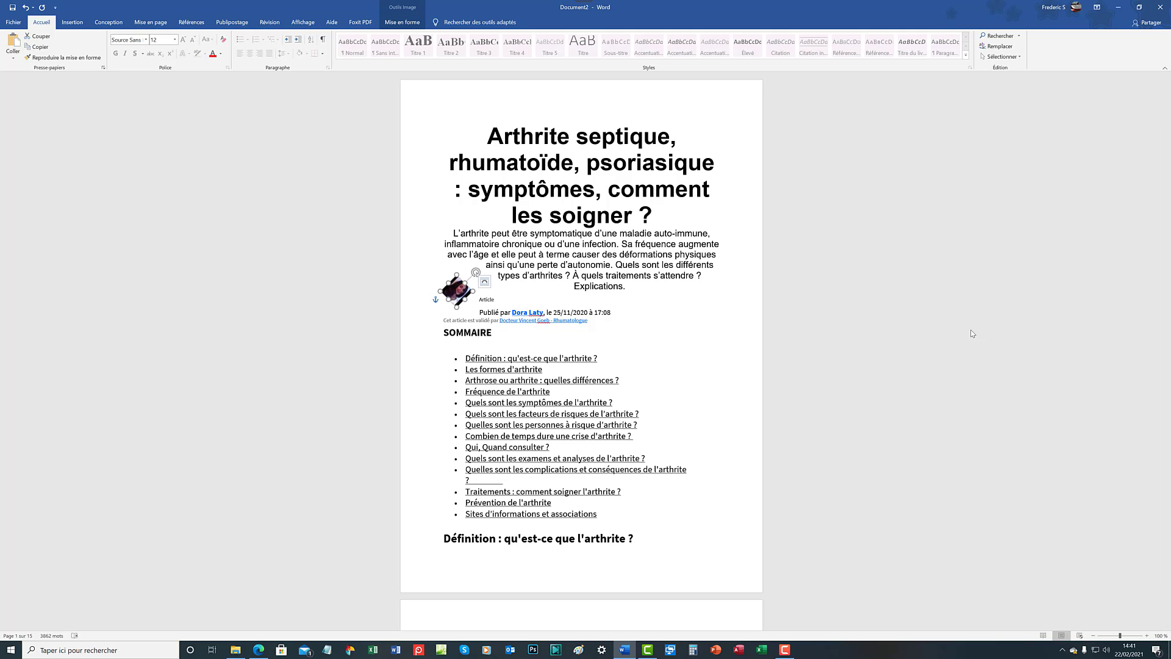
Try a different rotation angle for the portrait through its size settings, and undo this and the preceding rotation change.
left_click(485, 283)
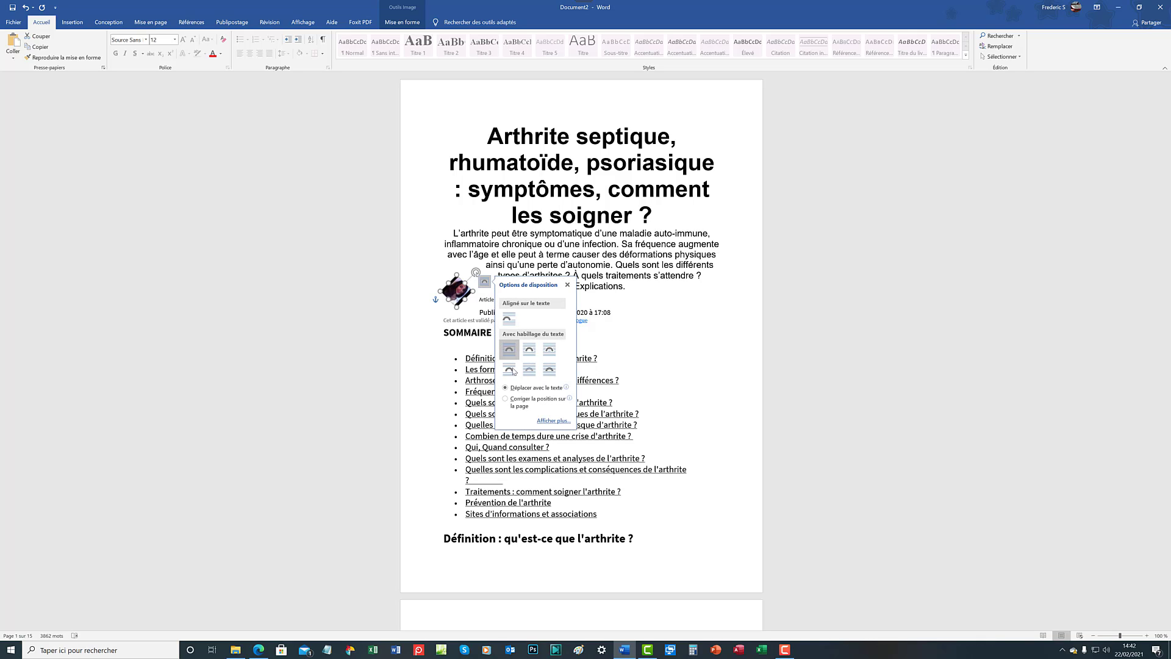
left_click(554, 420)
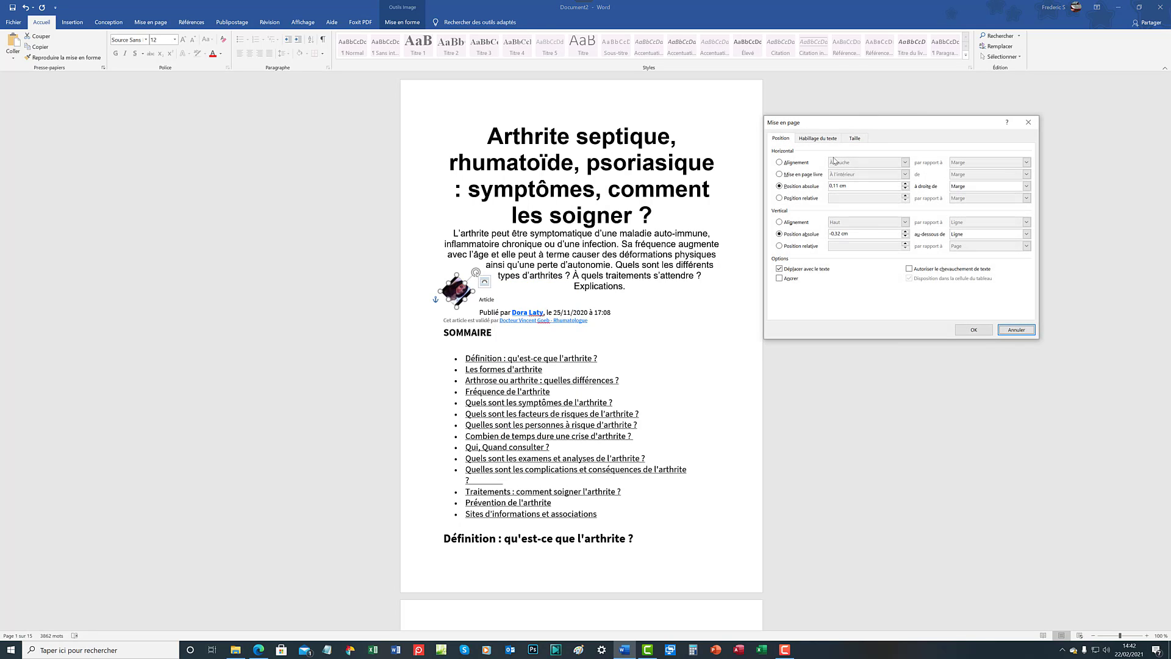
left_click(855, 138)
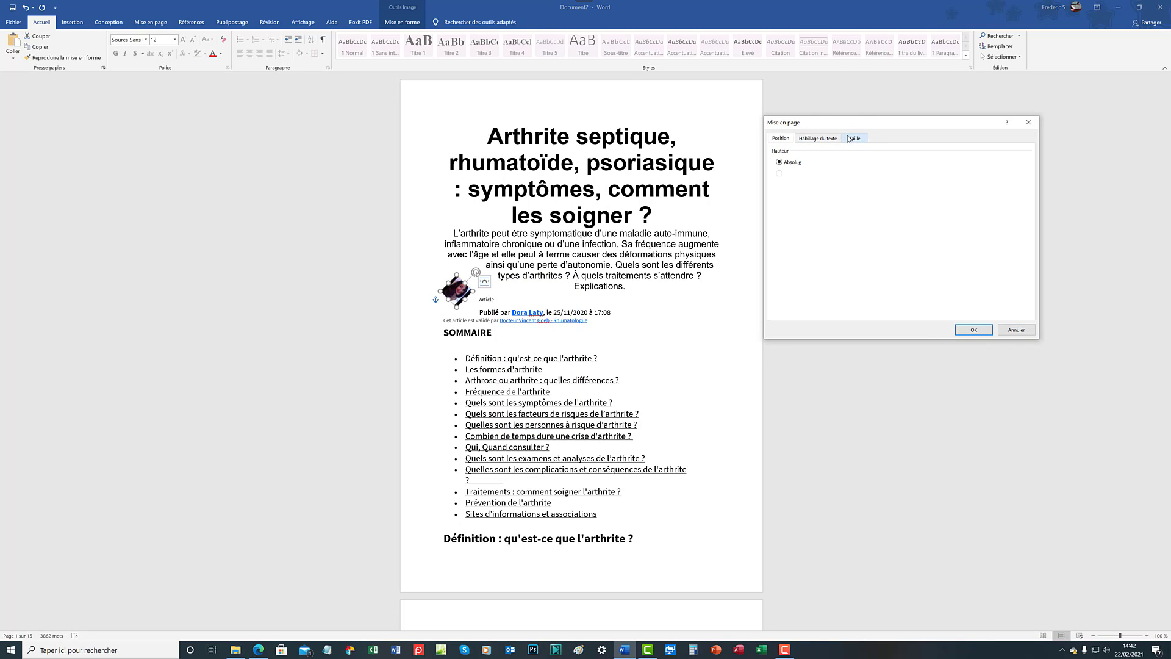
left_click(815, 233)
type("45")
left_click_drag(815, 233, 807, 232)
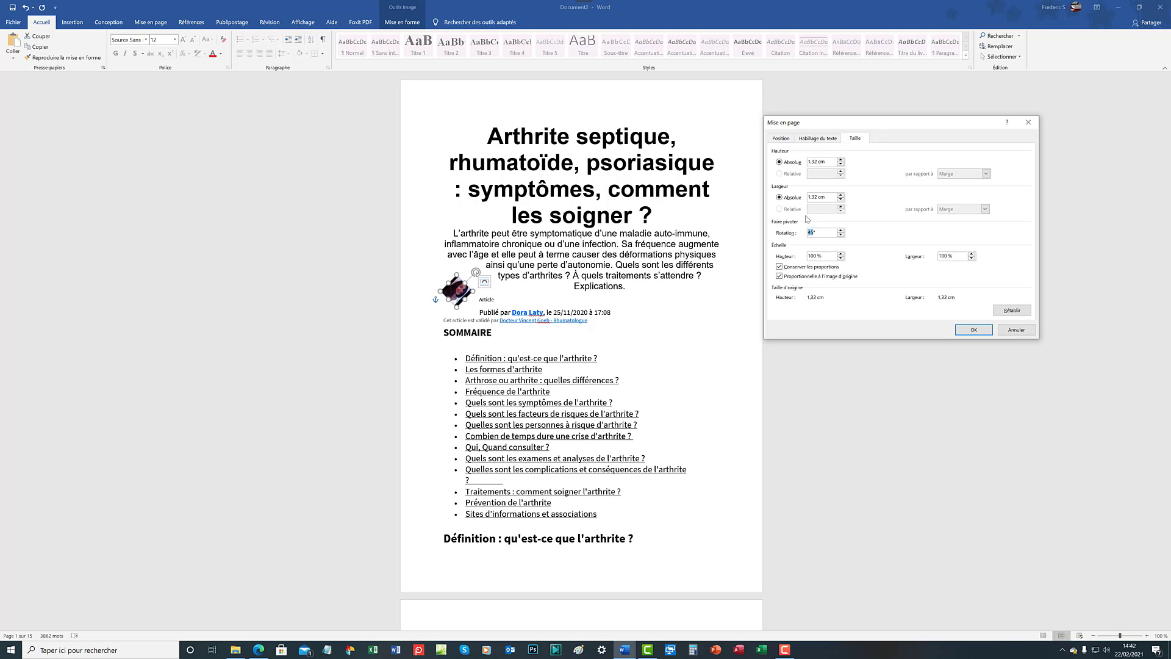
type("1")
left_click(972, 330)
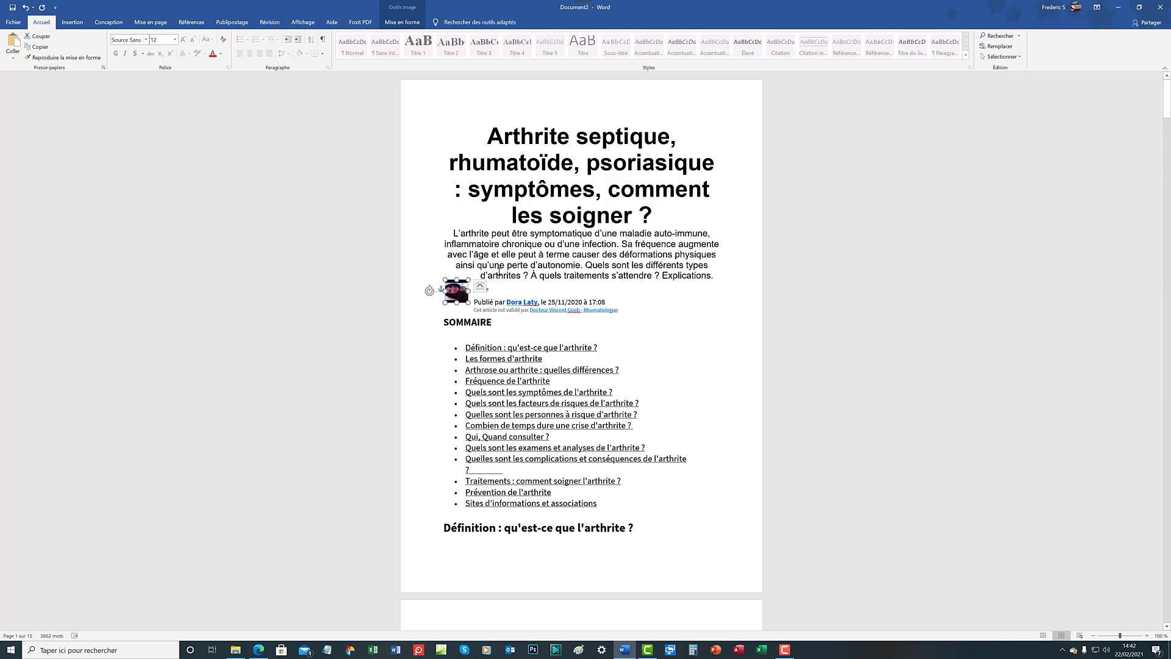
key("ctrl+z")
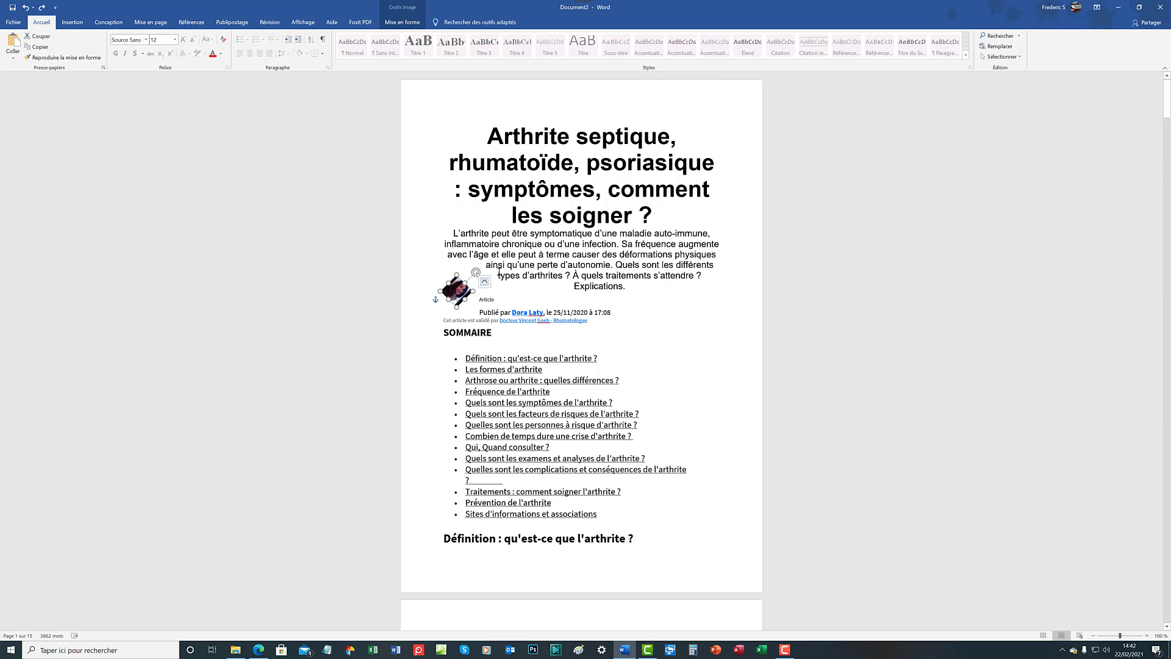
key("ctrl+z")
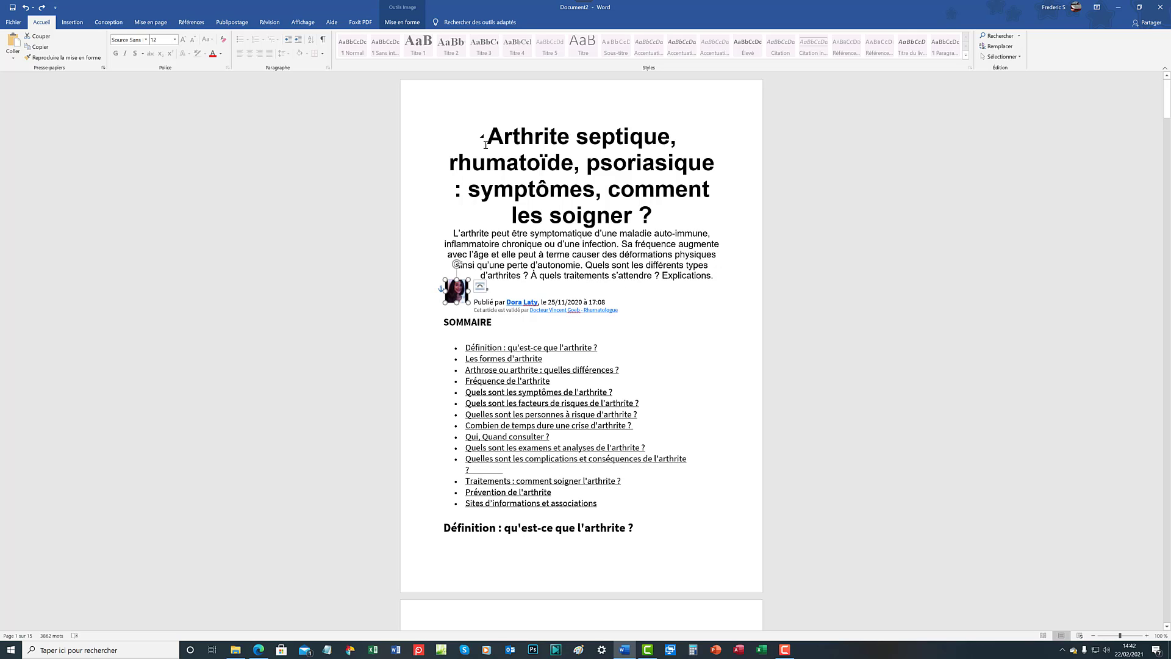
Scale the portrait to 150 % with its proportions locked, and apply the new size.
left_click(483, 288)
left_click(549, 425)
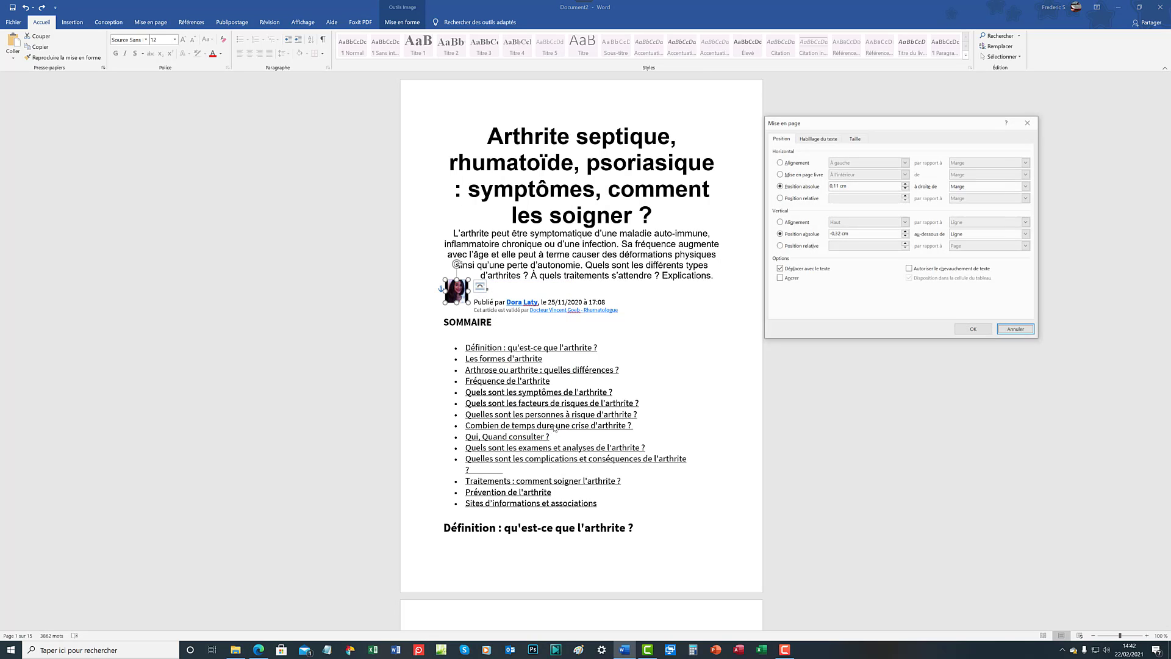
left_click(863, 138)
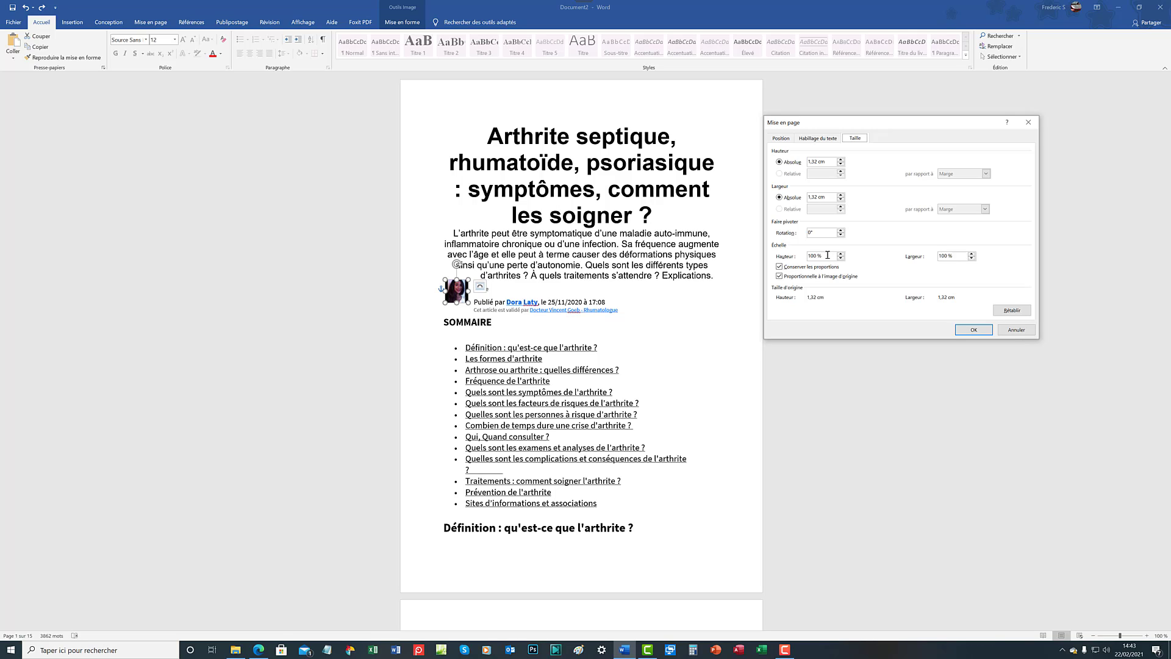
left_click_drag(828, 255, 787, 256)
type("150")
key("Tab")
left_click(975, 330)
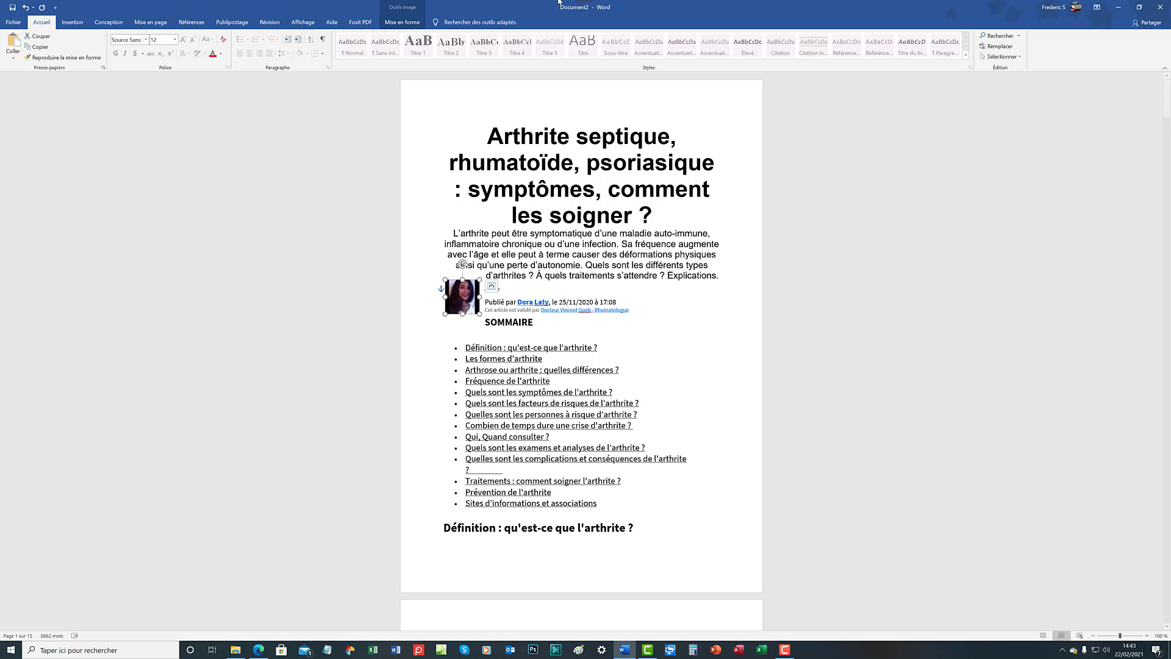
Unlock the portrait's proportions and set its width scale to 125 %, keeping the height scale at 150 %.
left_click(492, 286)
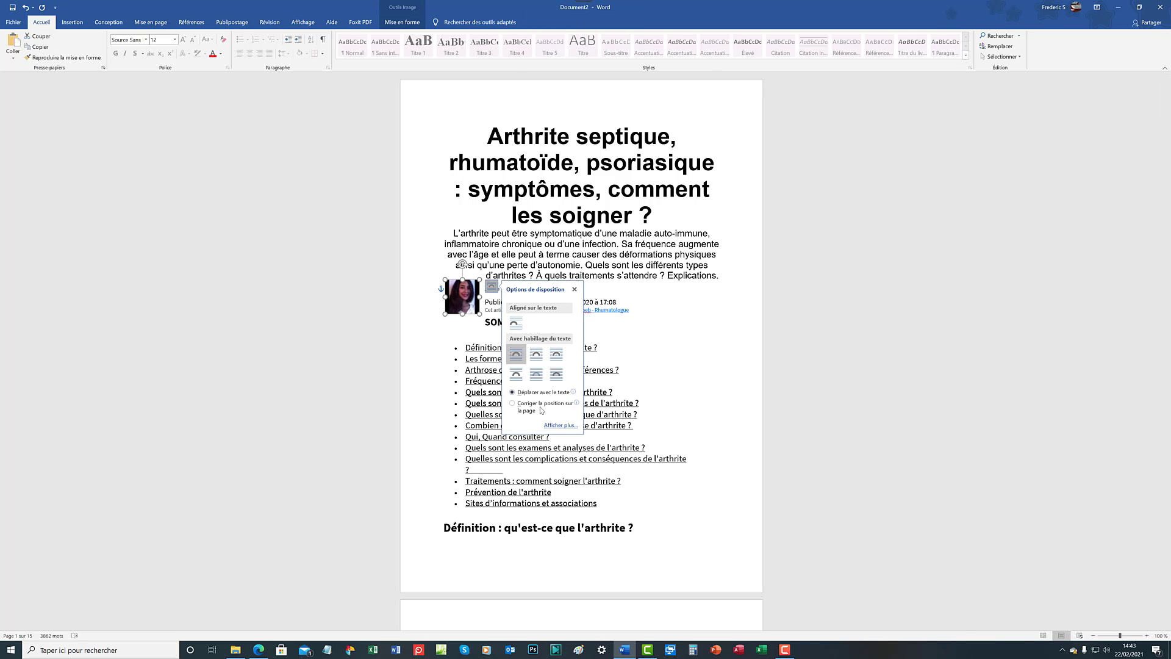
left_click(561, 426)
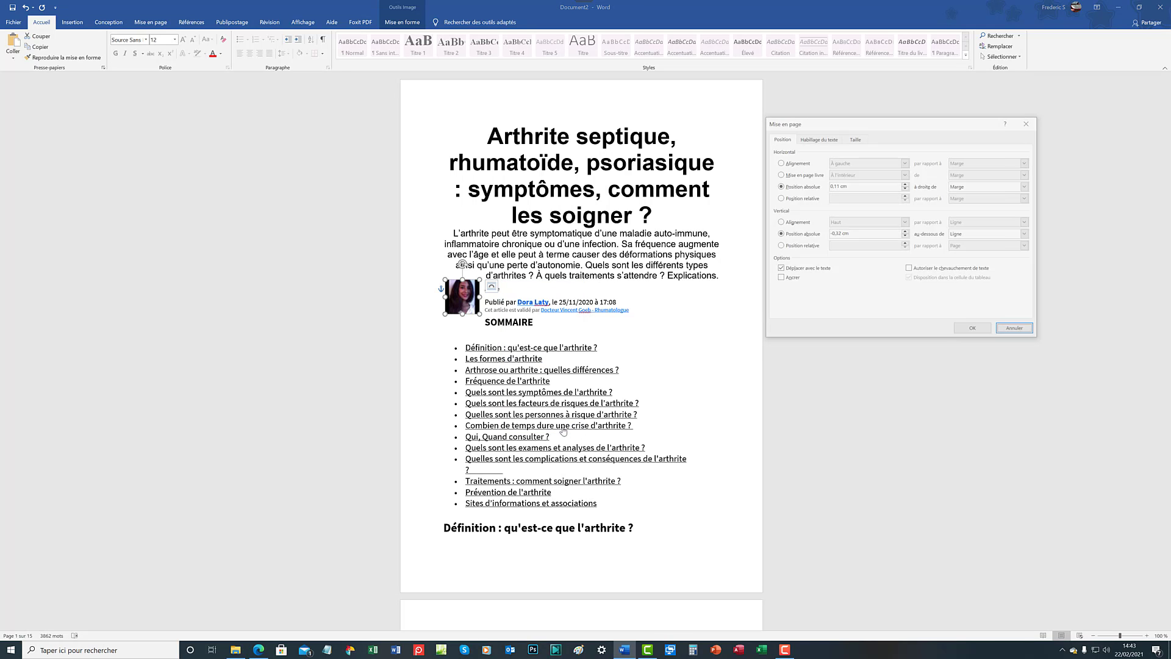
left_click(856, 139)
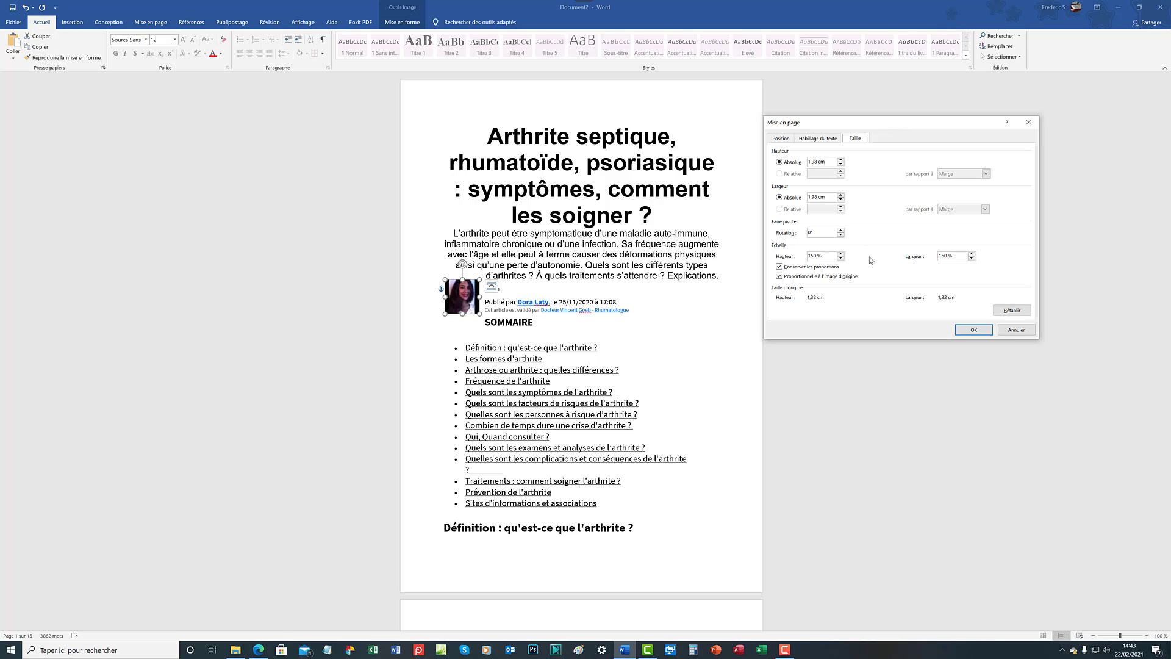
left_click(780, 267)
left_click_drag(826, 256, 818, 257)
left_click_drag(956, 256, 943, 255)
type("25")
left_click(974, 330)
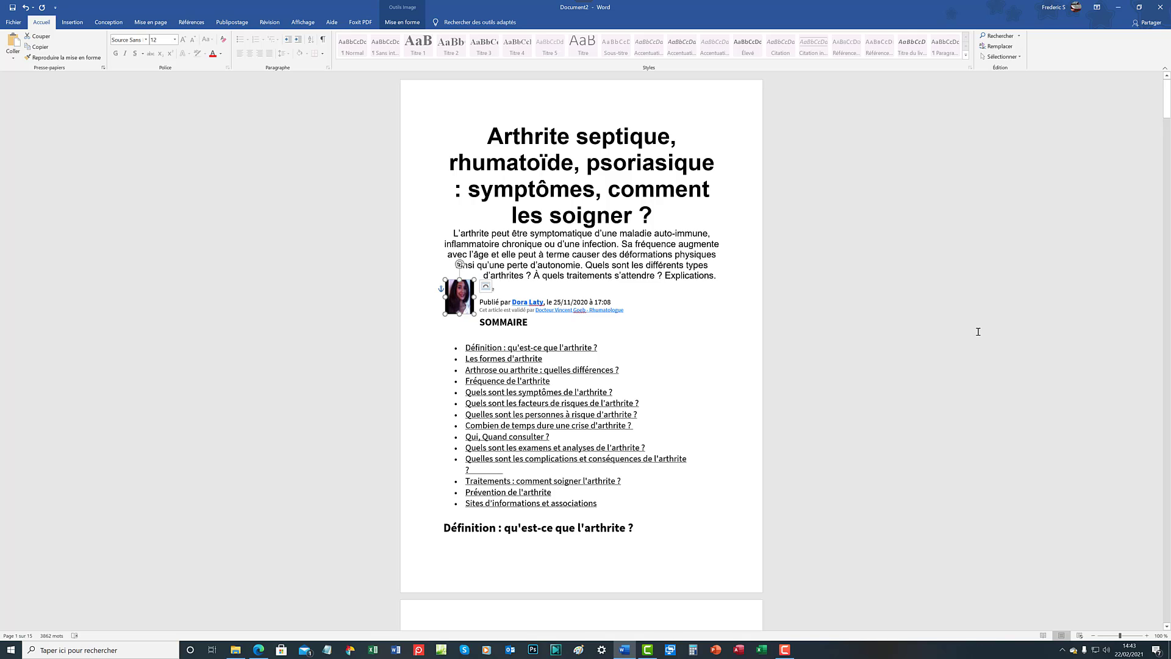
Lock the portrait's proportions again and set its height scale to 100 %.
left_click(486, 288)
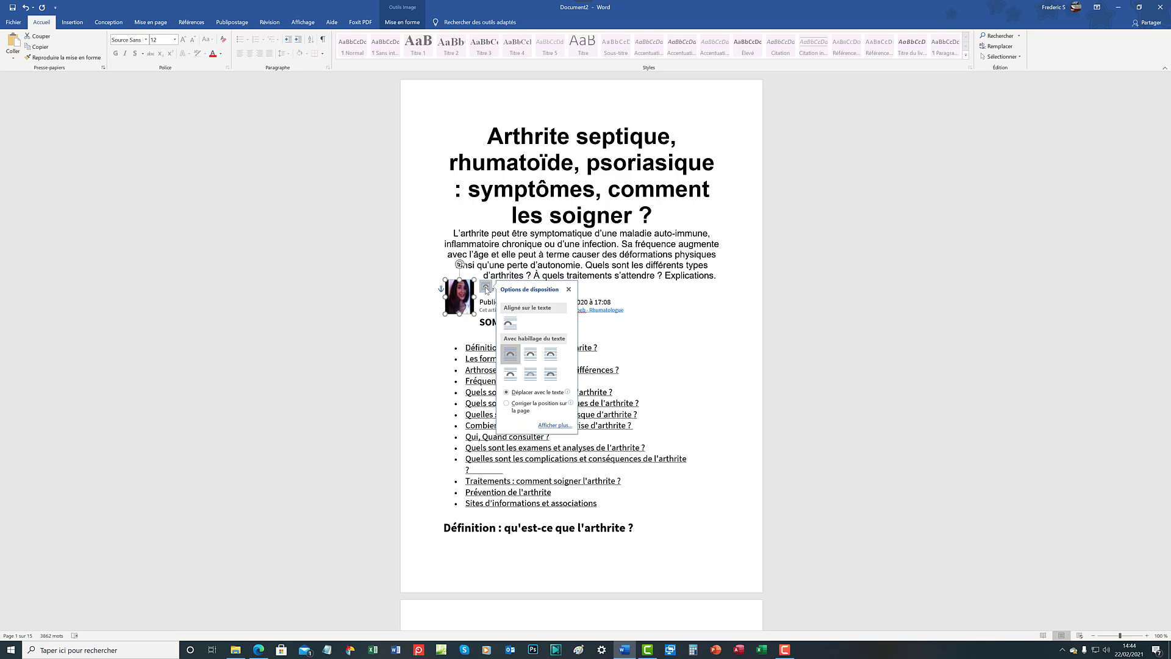
left_click(561, 427)
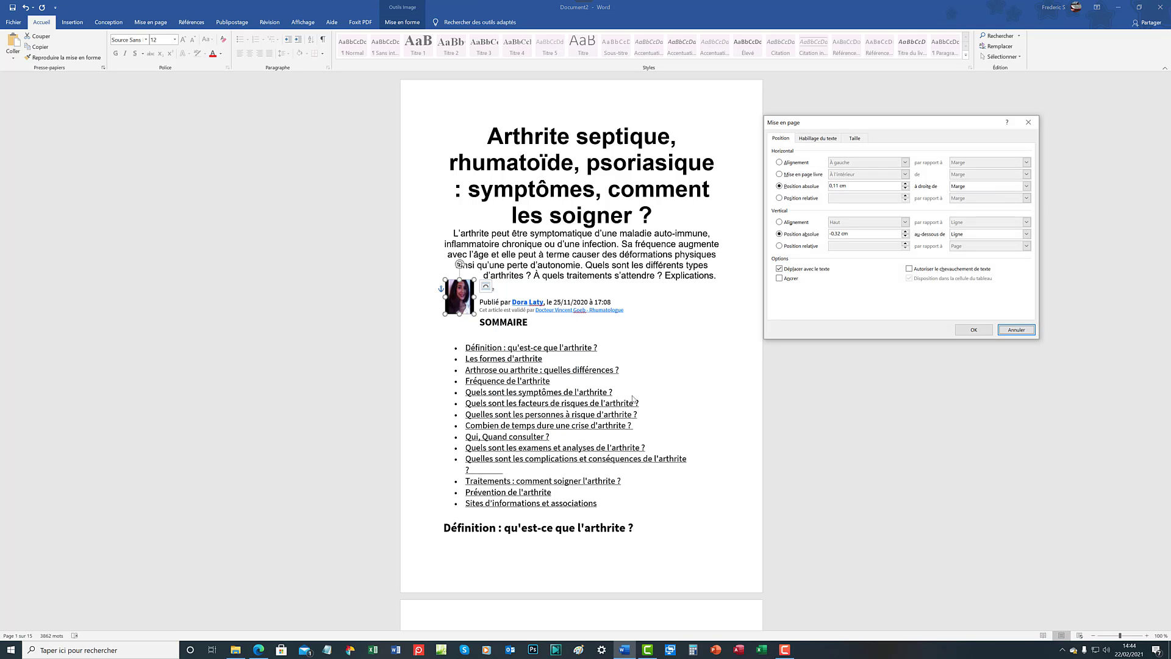
left_click(845, 143)
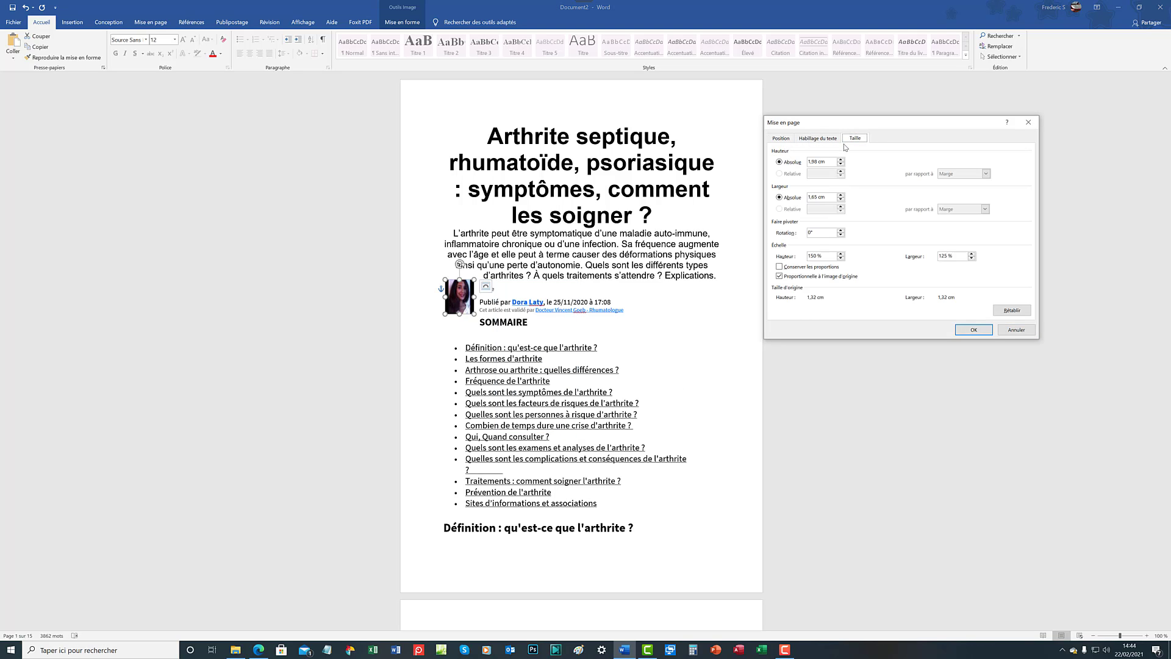
left_click(780, 267)
double_click(823, 257)
type("100")
left_click(975, 330)
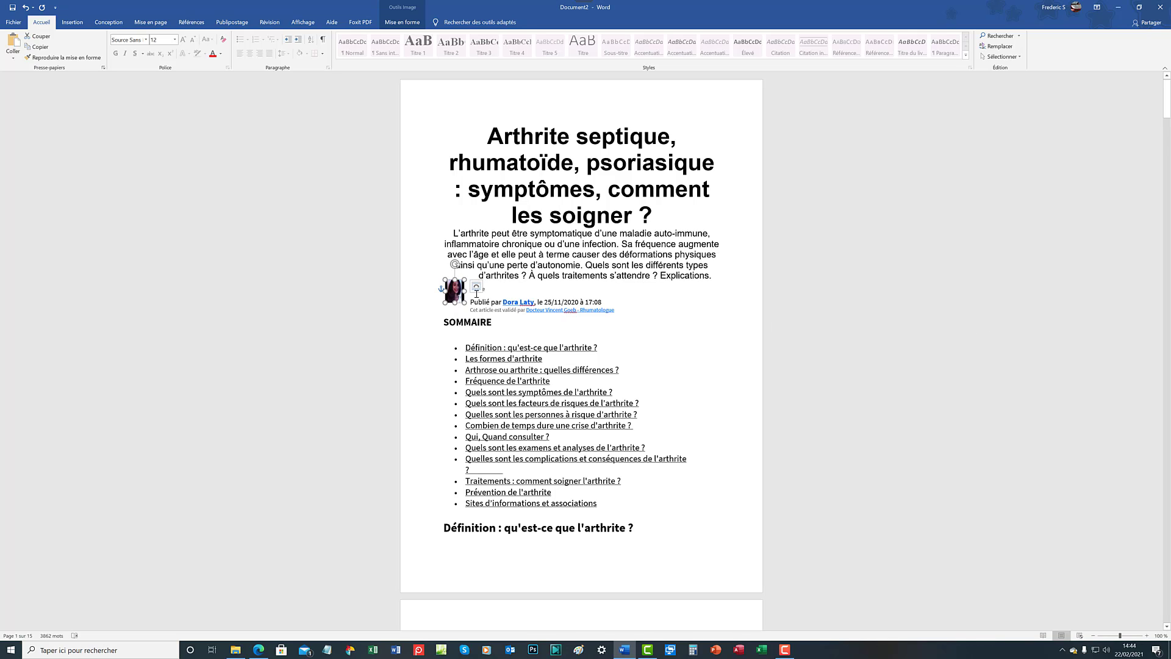
Set the portrait's width scale to 100 % with proportions unlocked, lock the proportions again and apply.
left_click(477, 286)
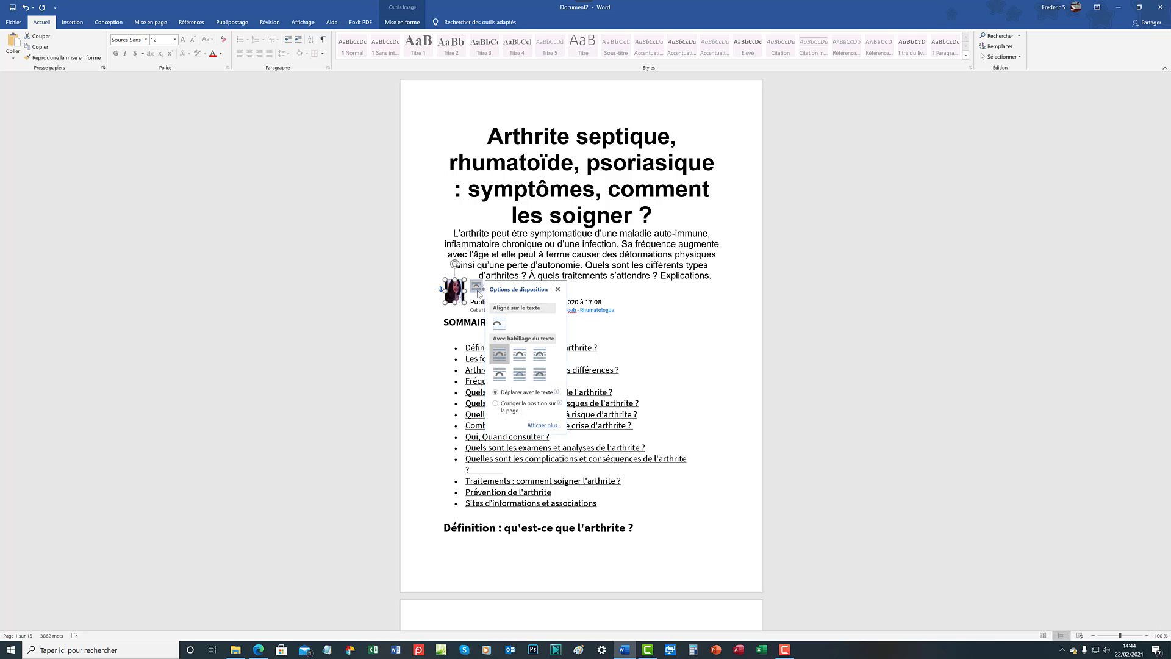
left_click(544, 426)
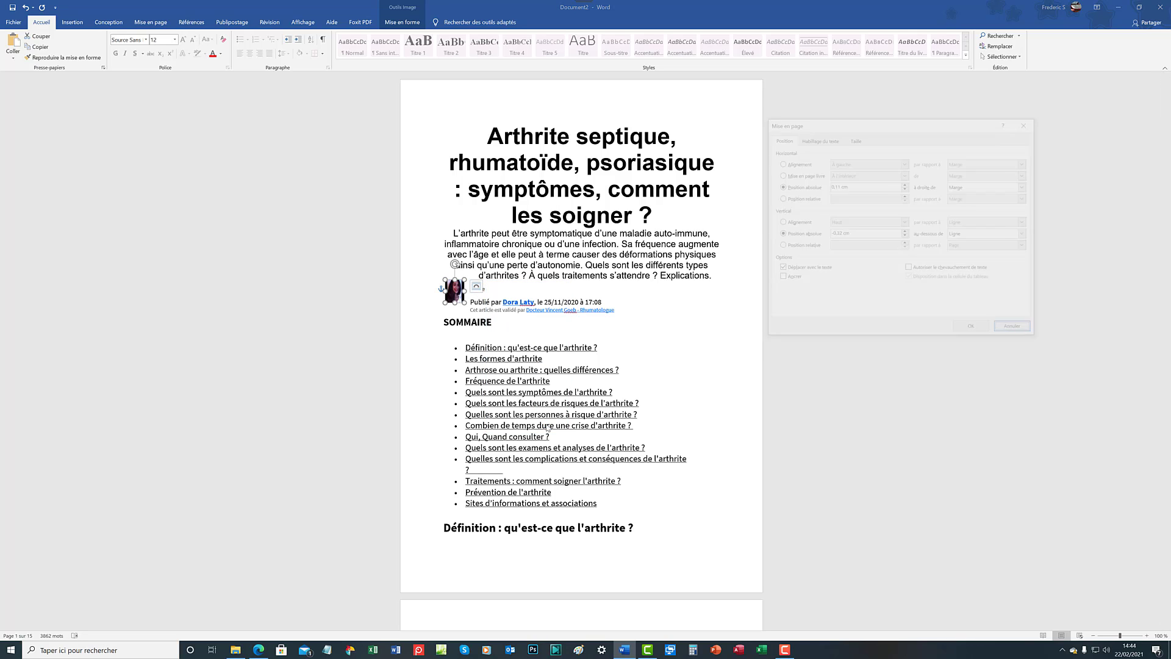
left_click(854, 139)
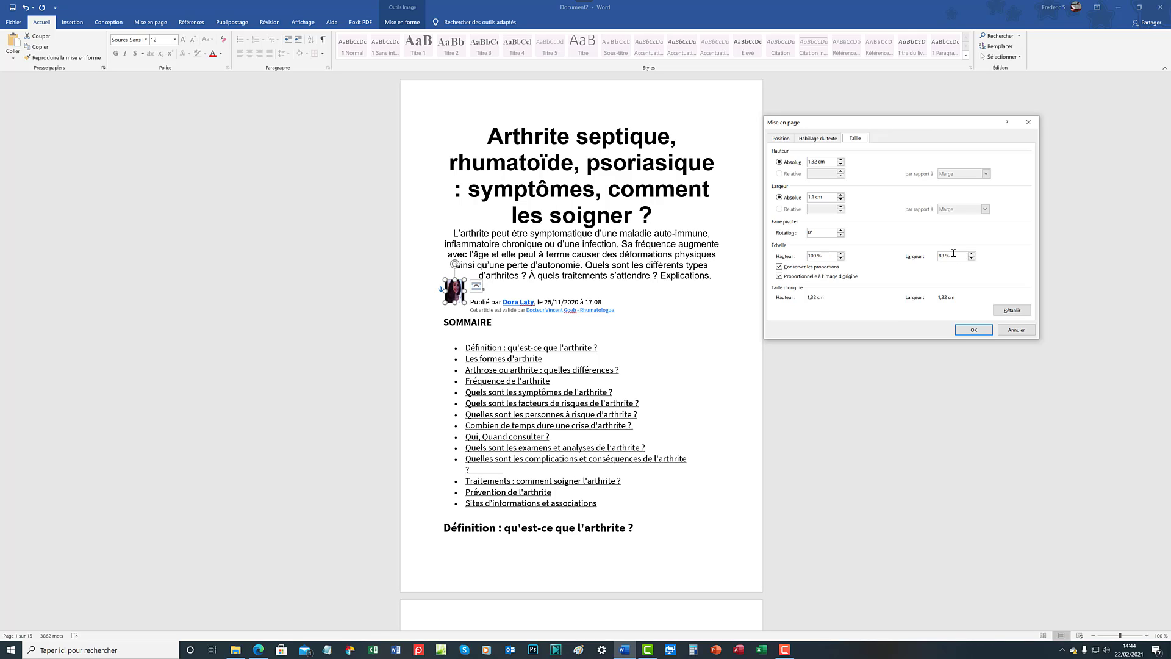
left_click(779, 266)
key("shift+Tab")
type("10")
left_click(781, 266)
left_click(977, 330)
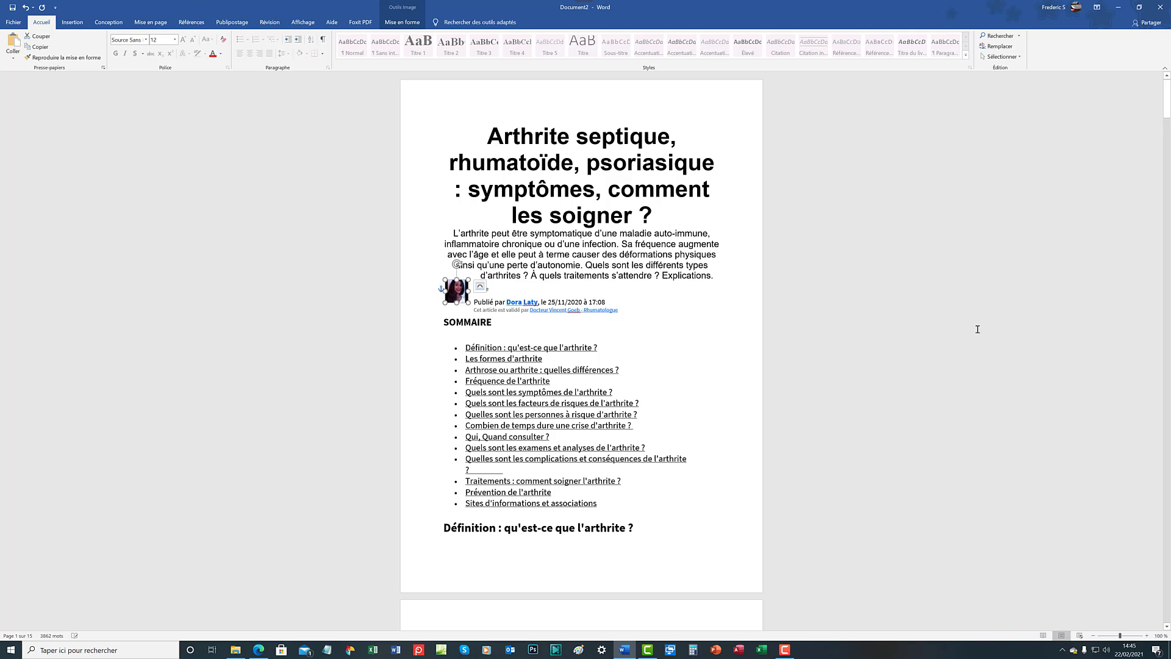
Try resetting the portrait to its original size in its size settings, and close the settings without applying.
left_click(480, 288)
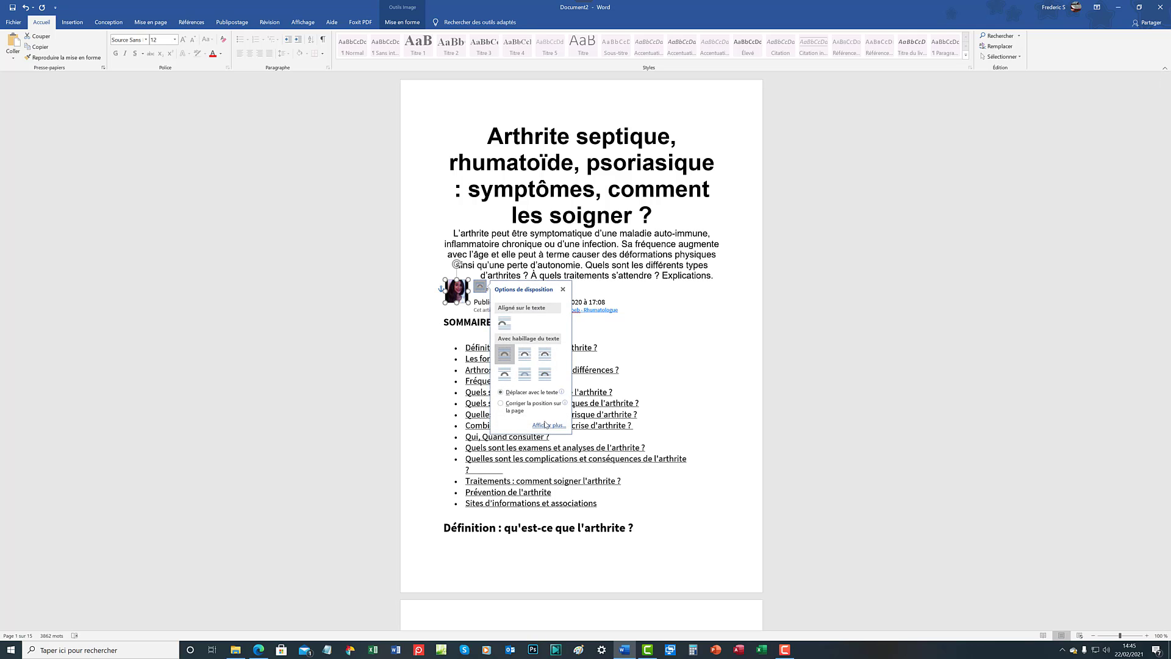
left_click(546, 425)
left_click(856, 139)
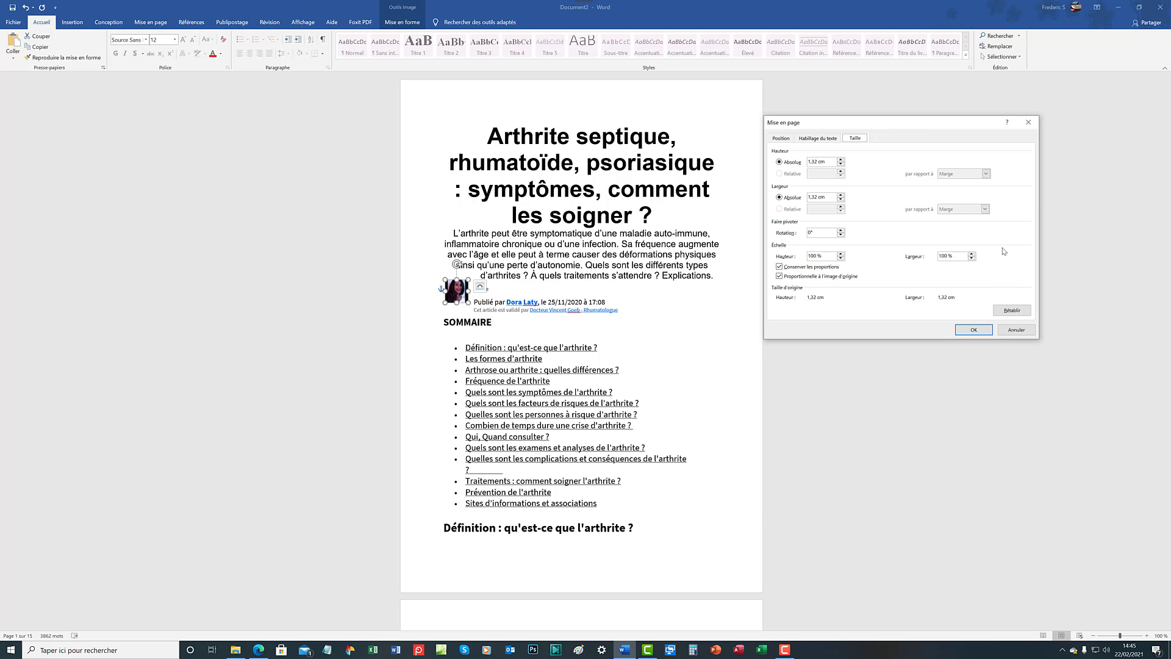
left_click(1010, 312)
left_click(1029, 122)
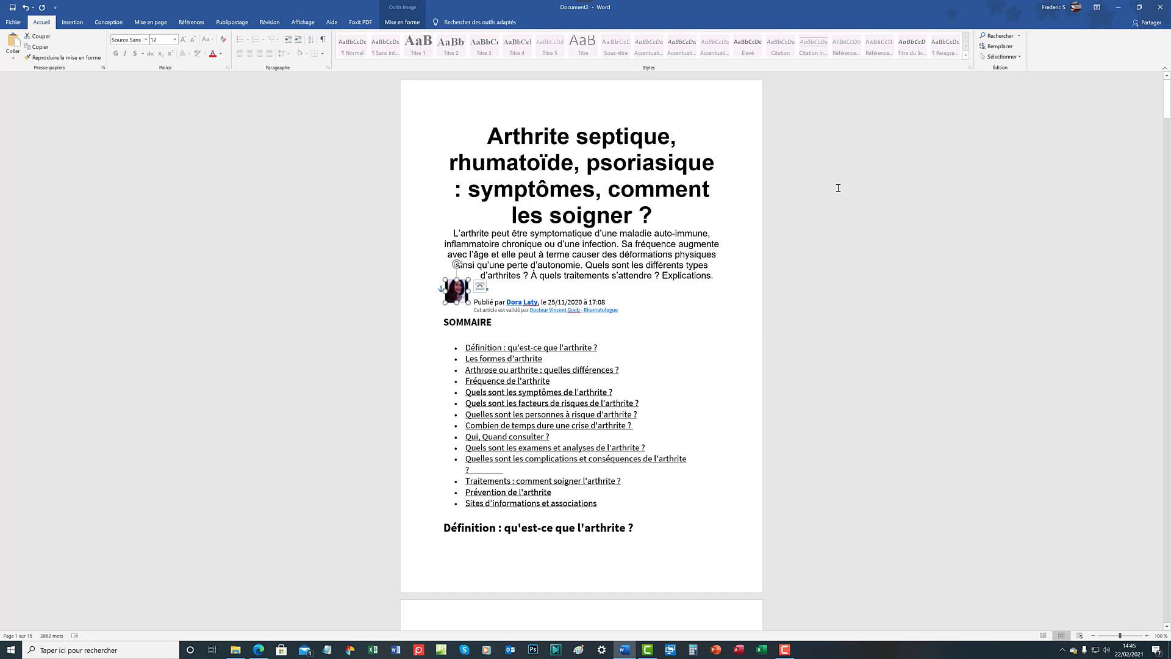
Delete the word "Article" and its leftover empty line above the publication line beside the portrait.
left_click(506, 291)
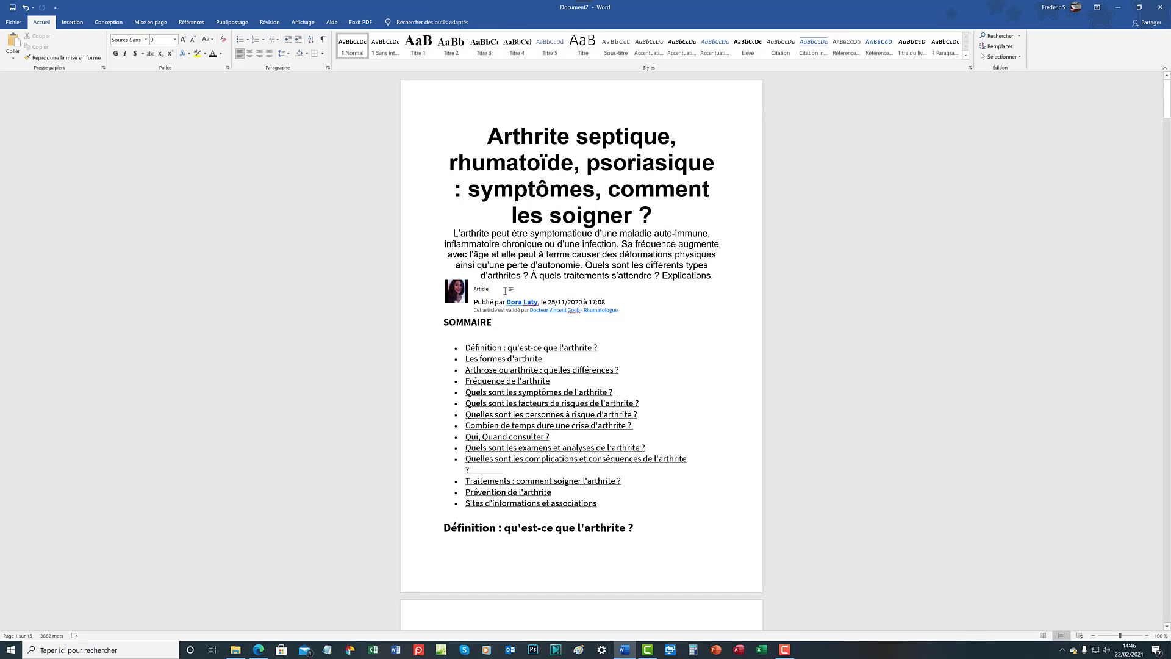
key("BackSpace")
key("BackSpace")
key("BackSpace")
key("BackSpace")
key("BackSpace")
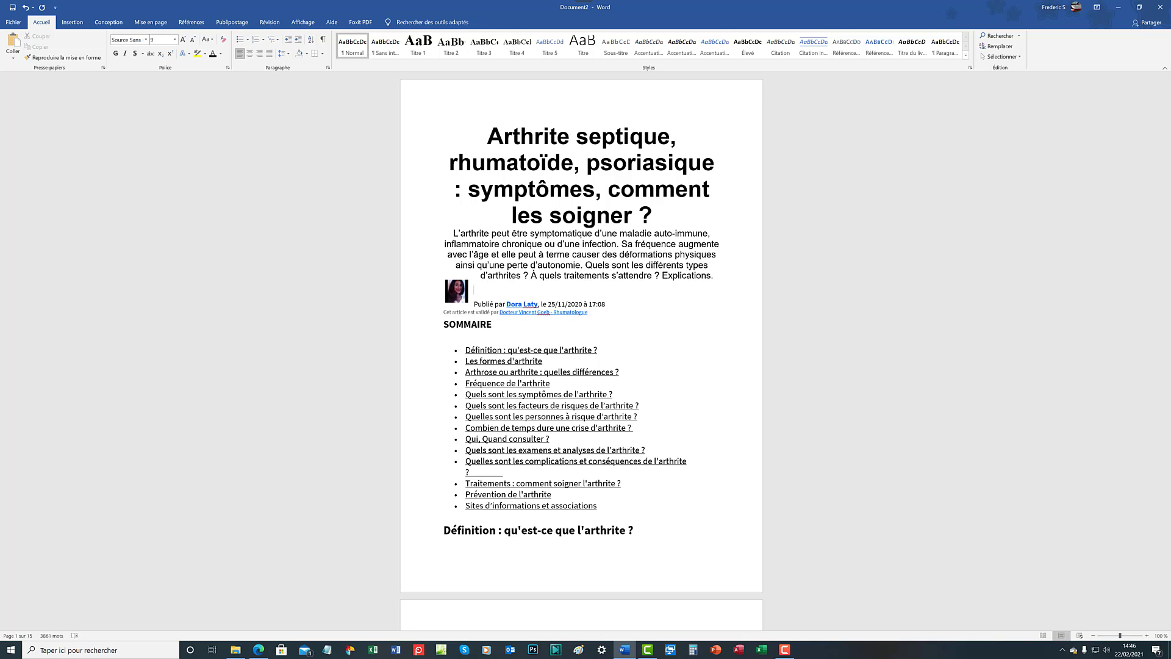
key("Delete")
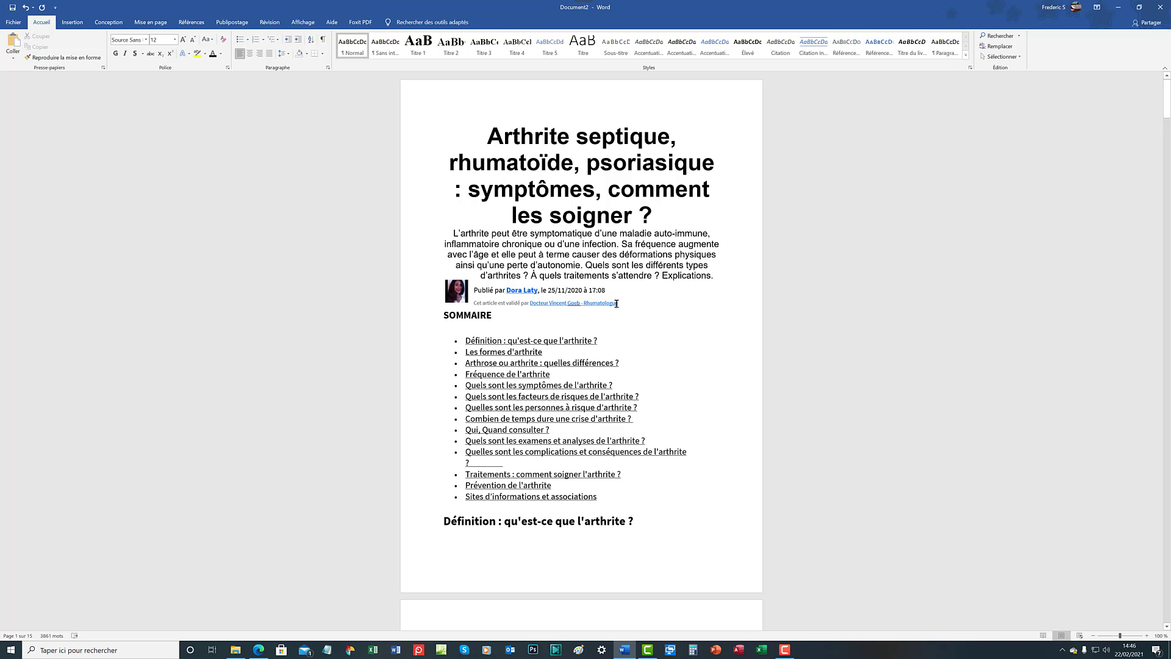
Set the publication and validation lines beside the portrait to 0 spacing after and single (Simple) line spacing.
left_click_drag(617, 303, 475, 290)
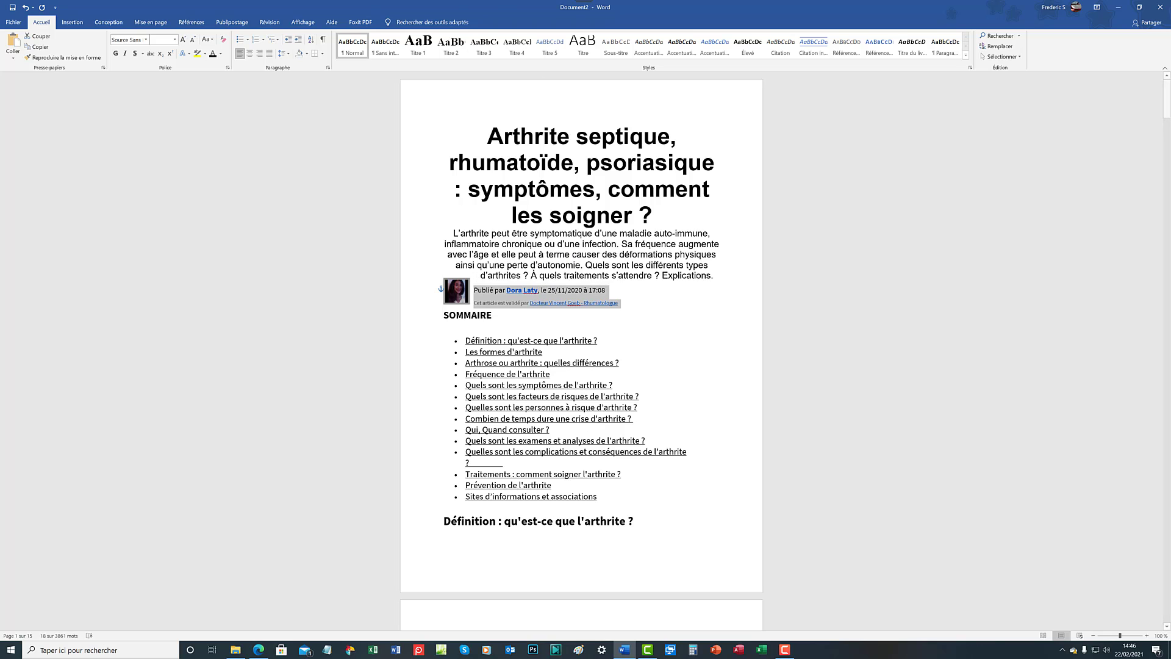
left_click(328, 68)
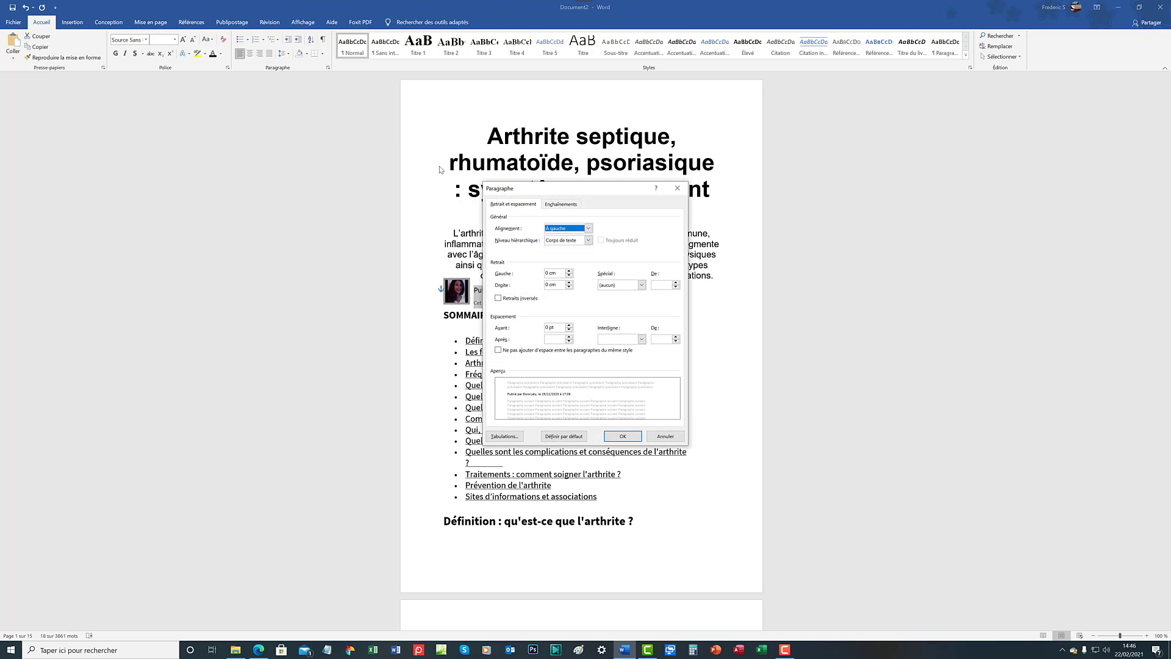
left_click(555, 340)
left_click(642, 340)
left_click(616, 348)
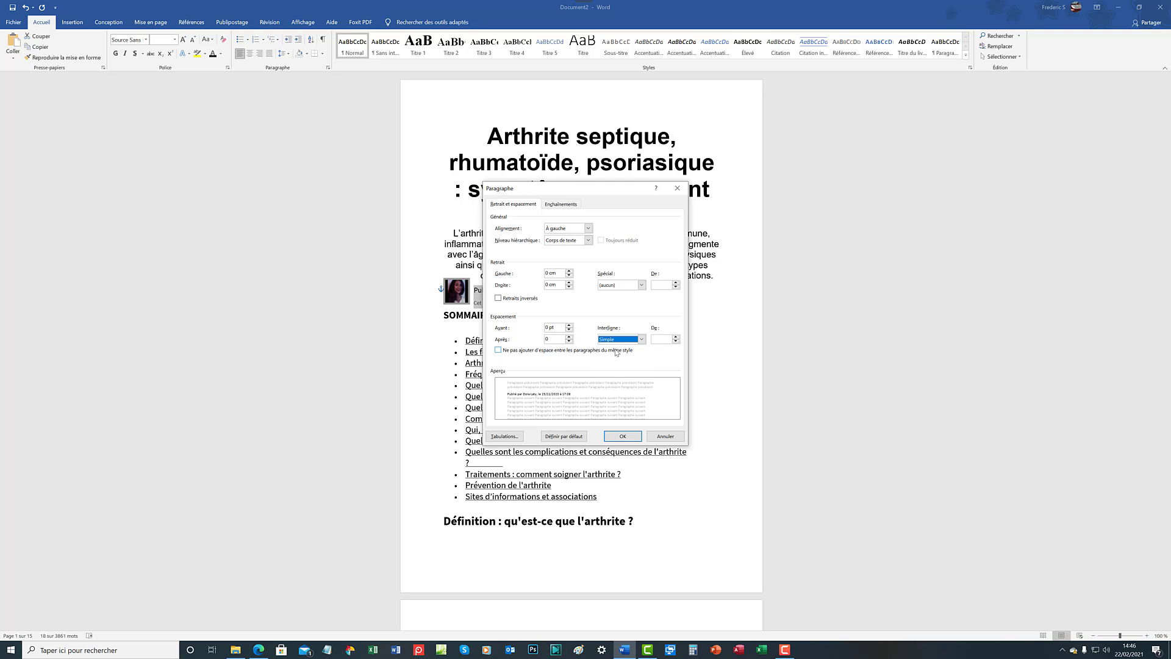
left_click(623, 436)
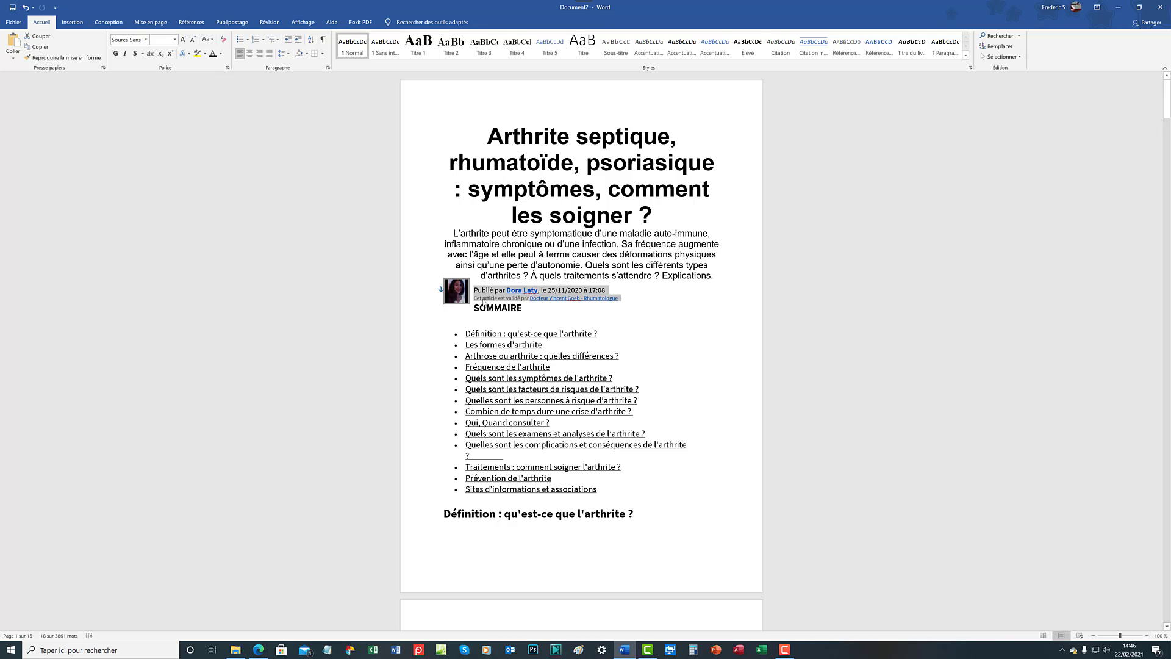
Insert an empty line between the validation line and the SOMMAIRE heading.
left_click(557, 311)
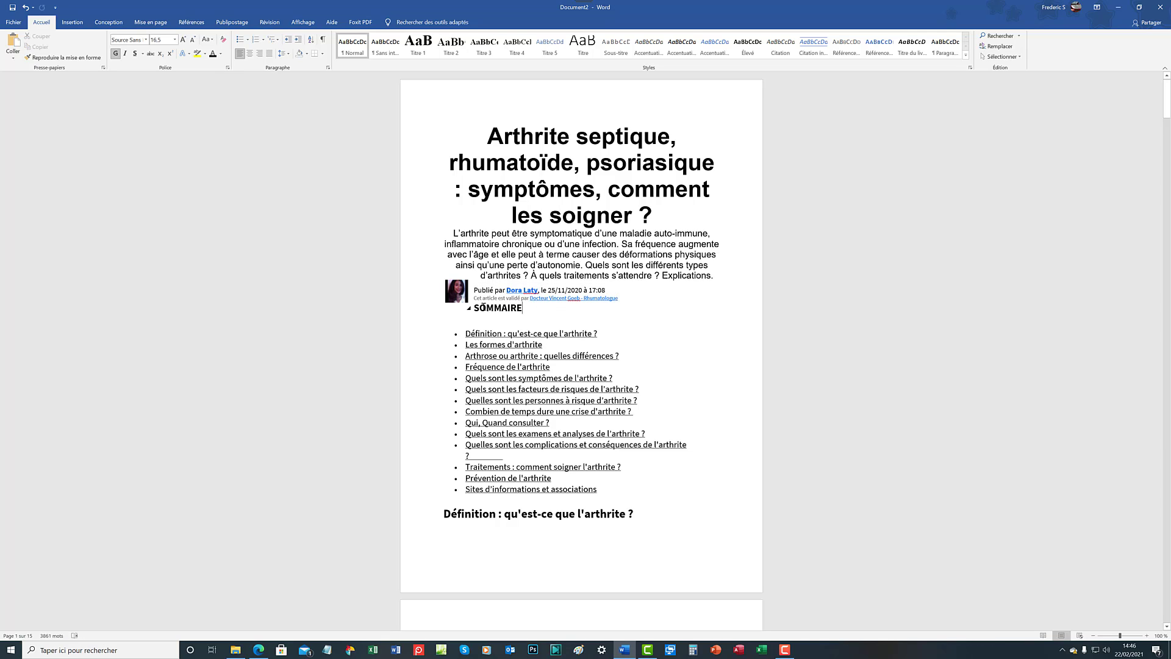
left_click(629, 298)
key("Return")
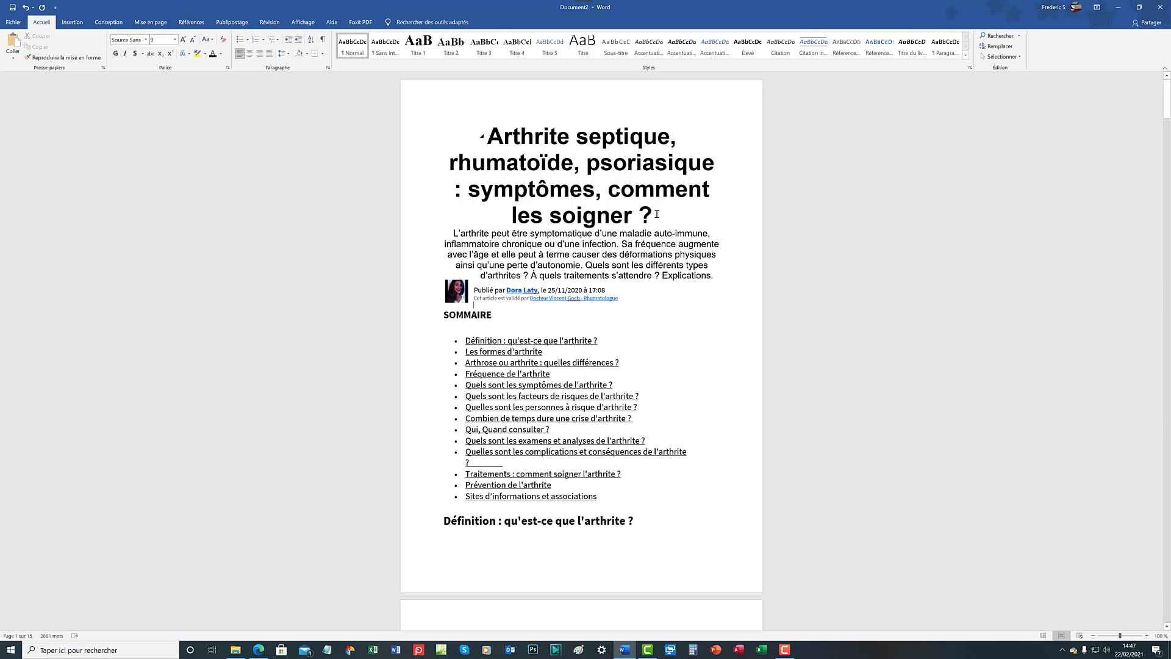
Set the font size of the whole article title to 20,5.
left_click_drag(657, 213, 503, 122)
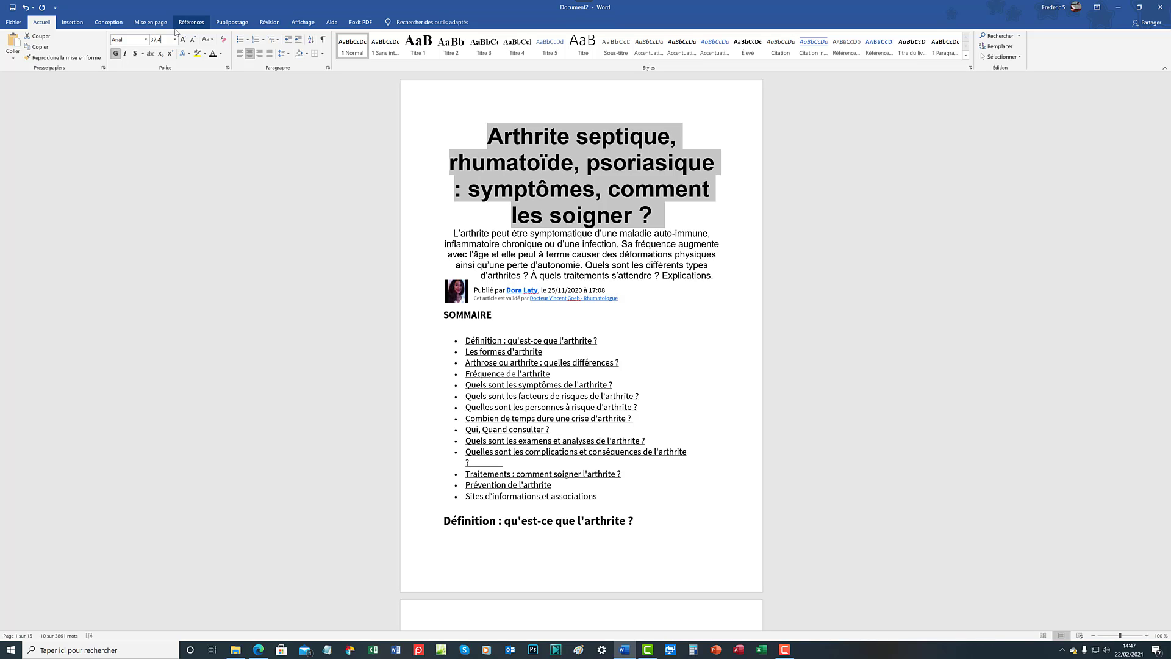
key("Return")
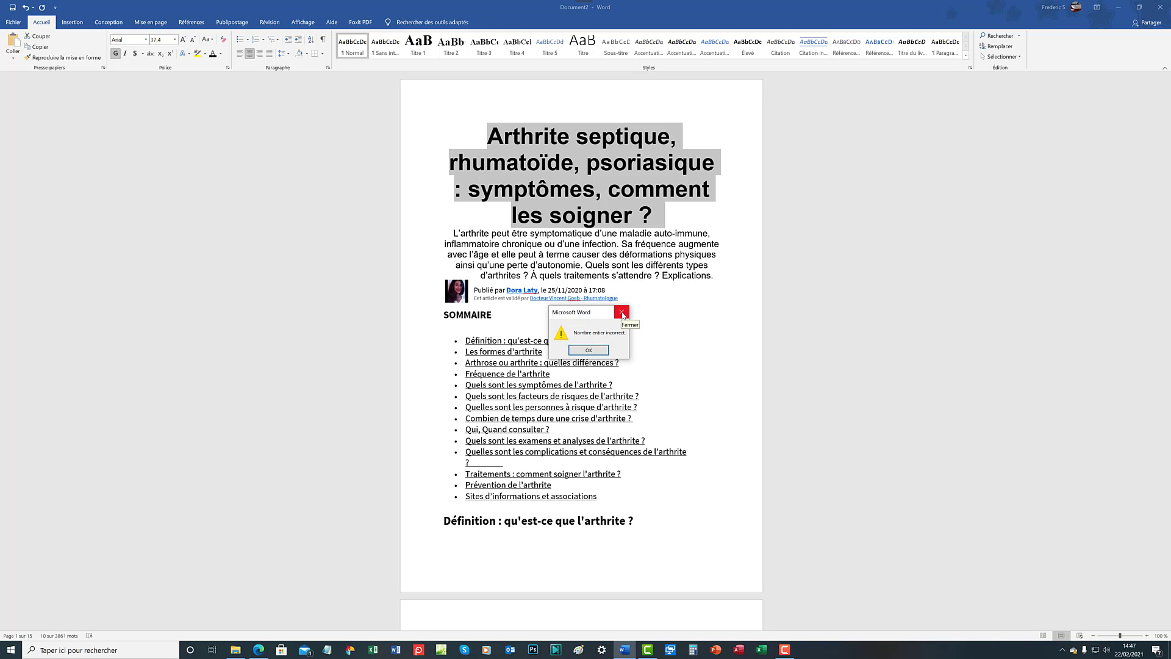
left_click(622, 312)
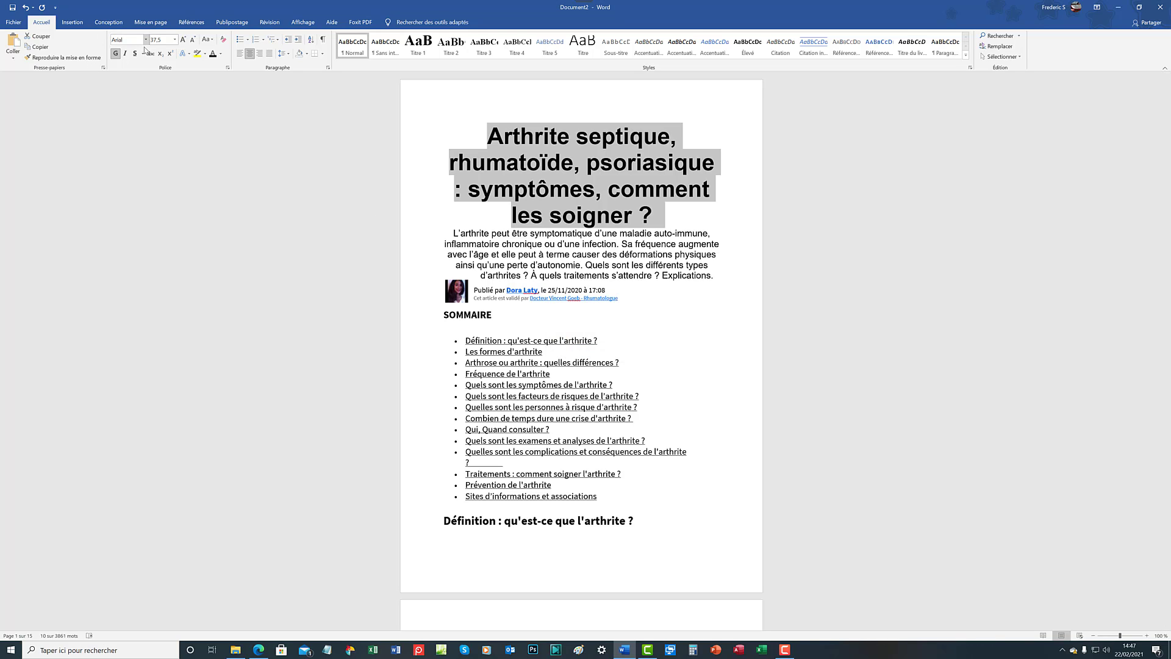
left_click(162, 40)
left_click(164, 40)
left_click_drag(158, 41, 149, 42)
type("20,5")
key("Return")
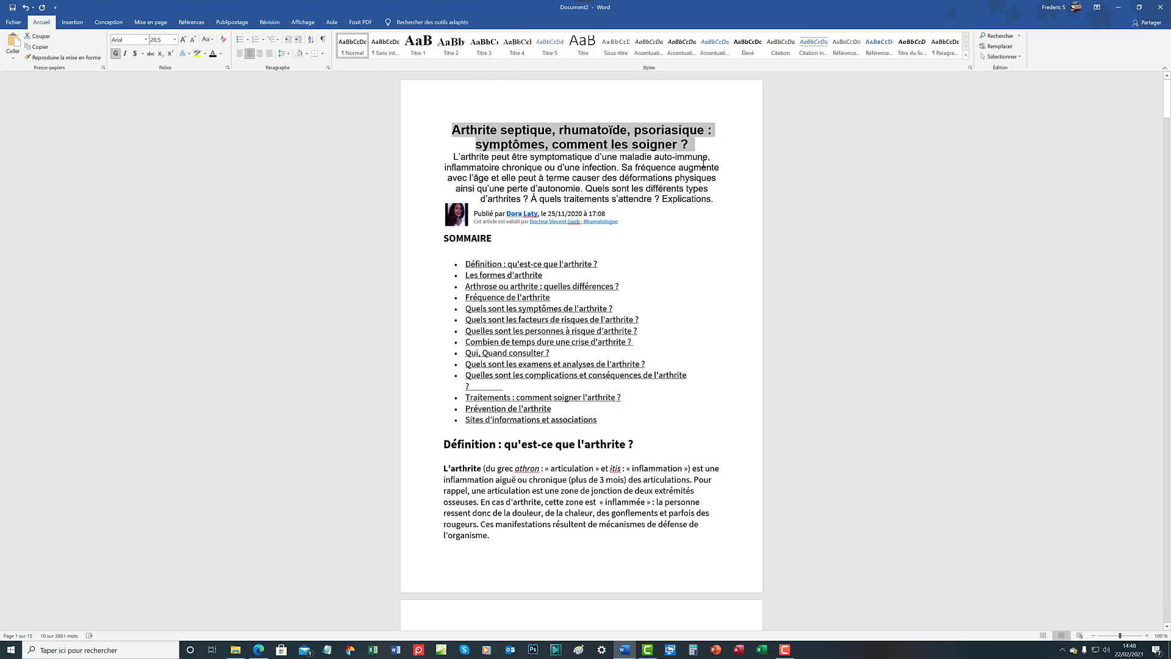
Insert an empty line below the article title and another one below the introductory paragraph.
left_click(691, 150)
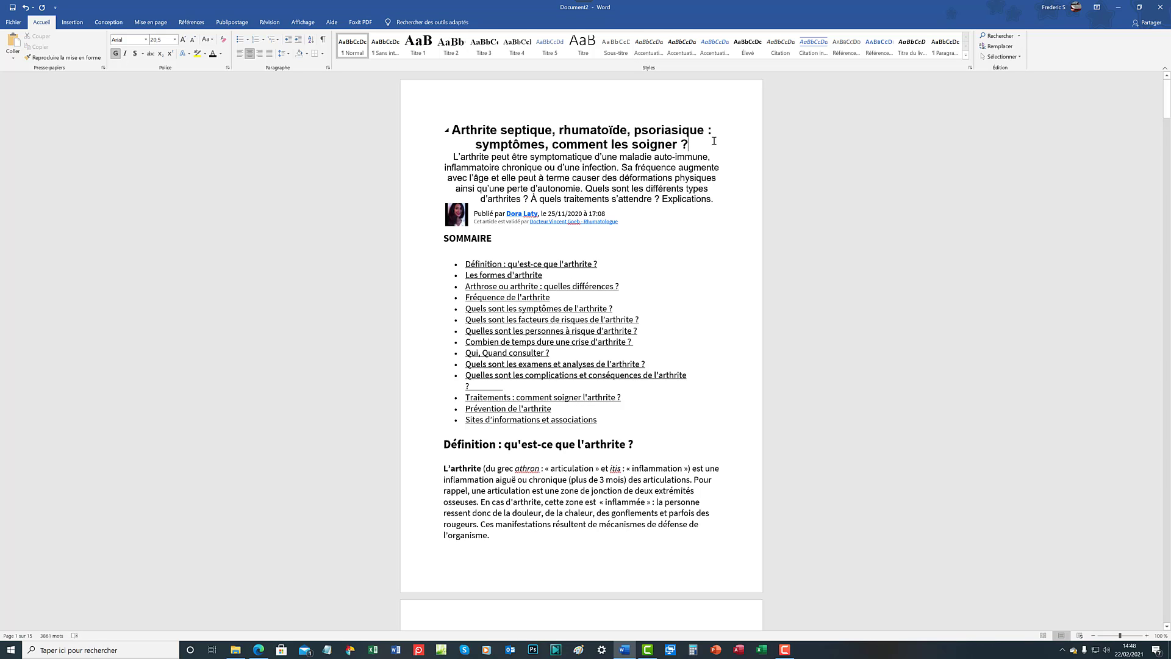
key("Return")
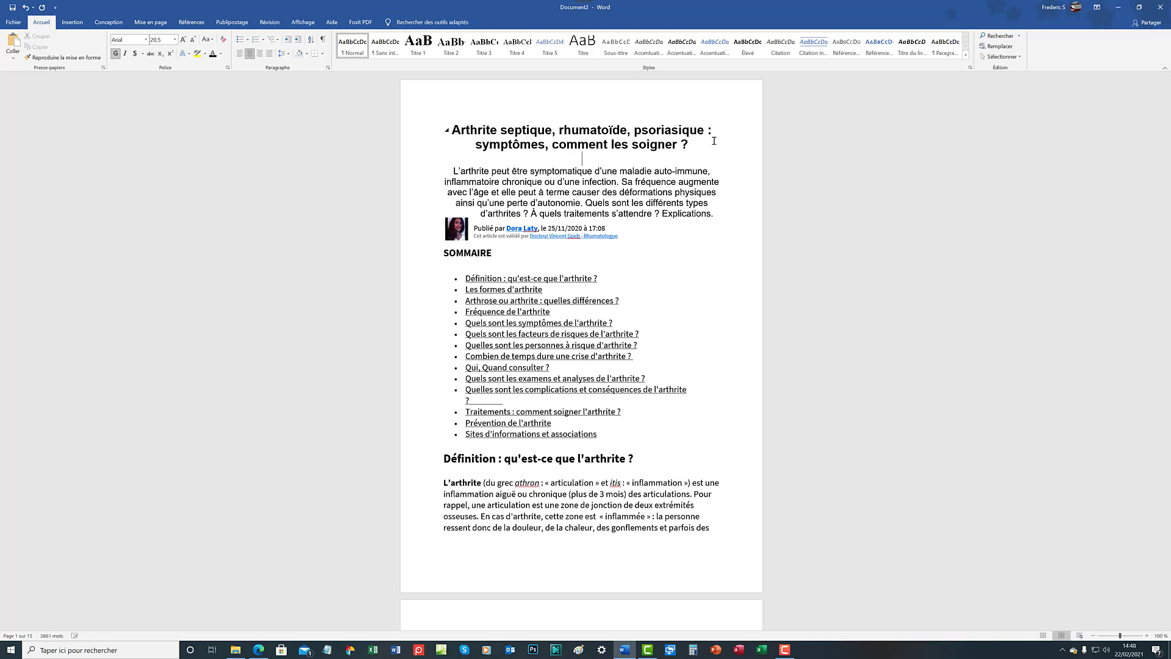
left_click(724, 218)
key("Return")
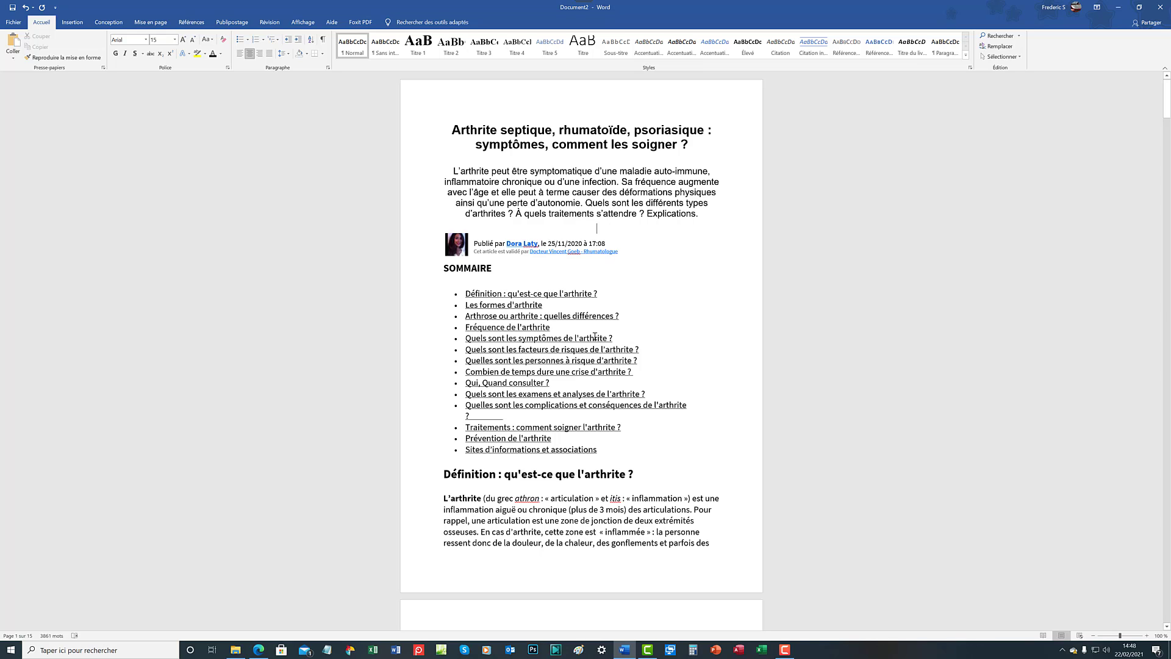
Remove the underlined blank gap ending the summary item on complications et conséquences, keeping "Traitements : comment soigner l'arthrite ?" as a separate bullet.
left_click(539, 394)
key("Delete")
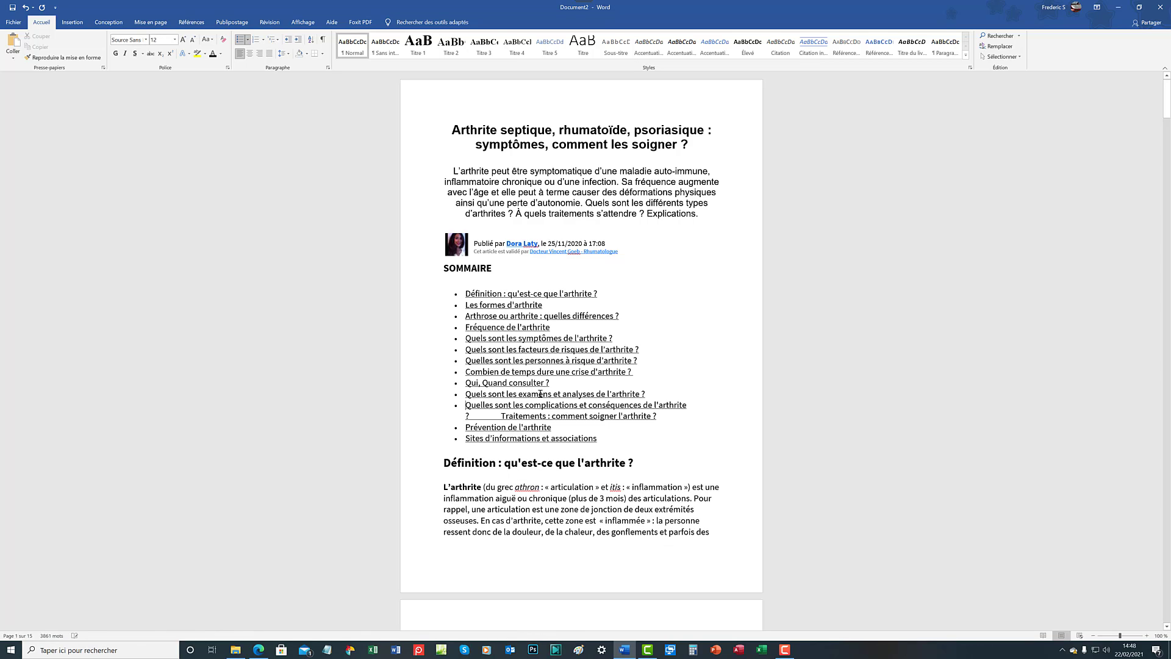
left_click(500, 415)
key("Return")
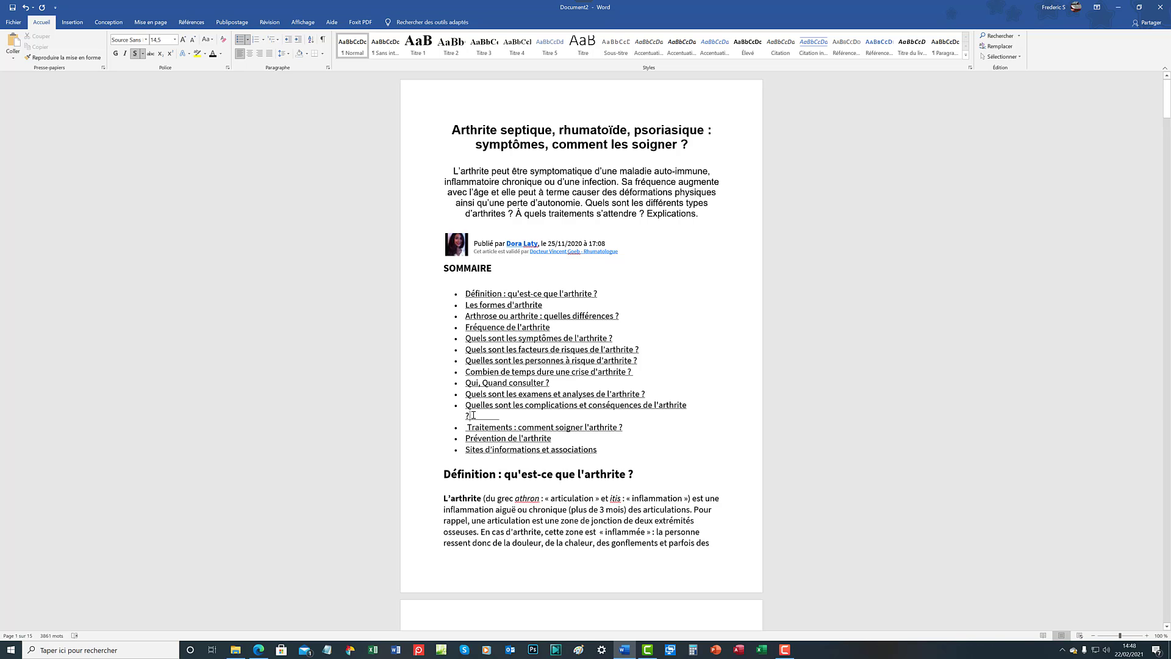
left_click_drag(470, 416, 502, 416)
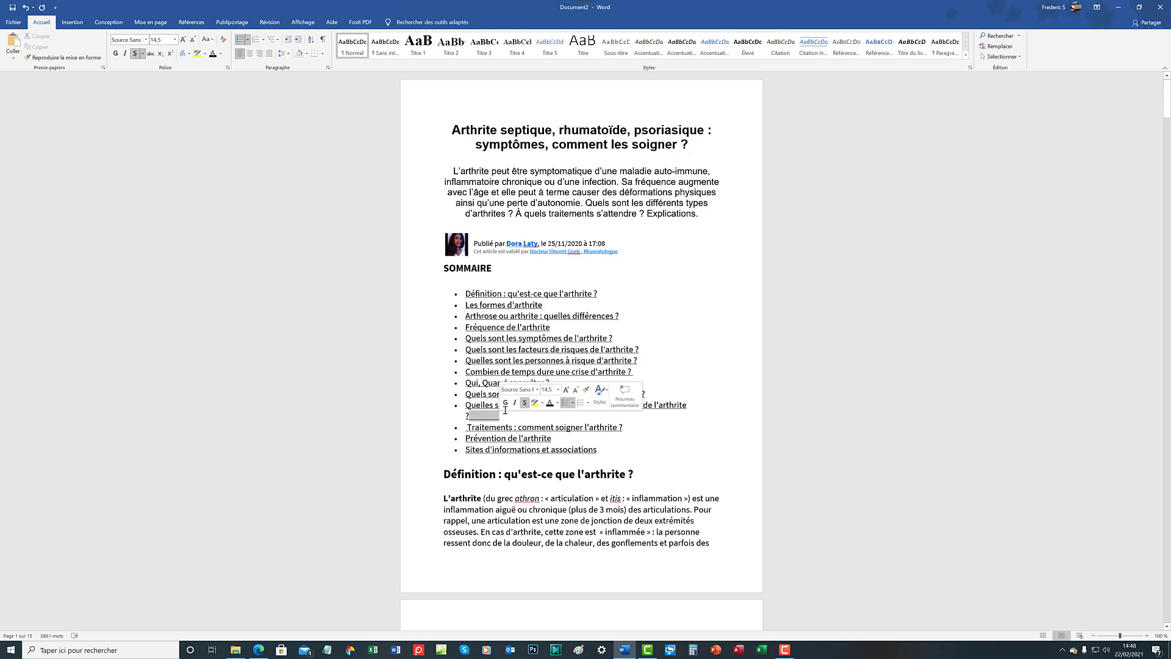
key("BackSpace")
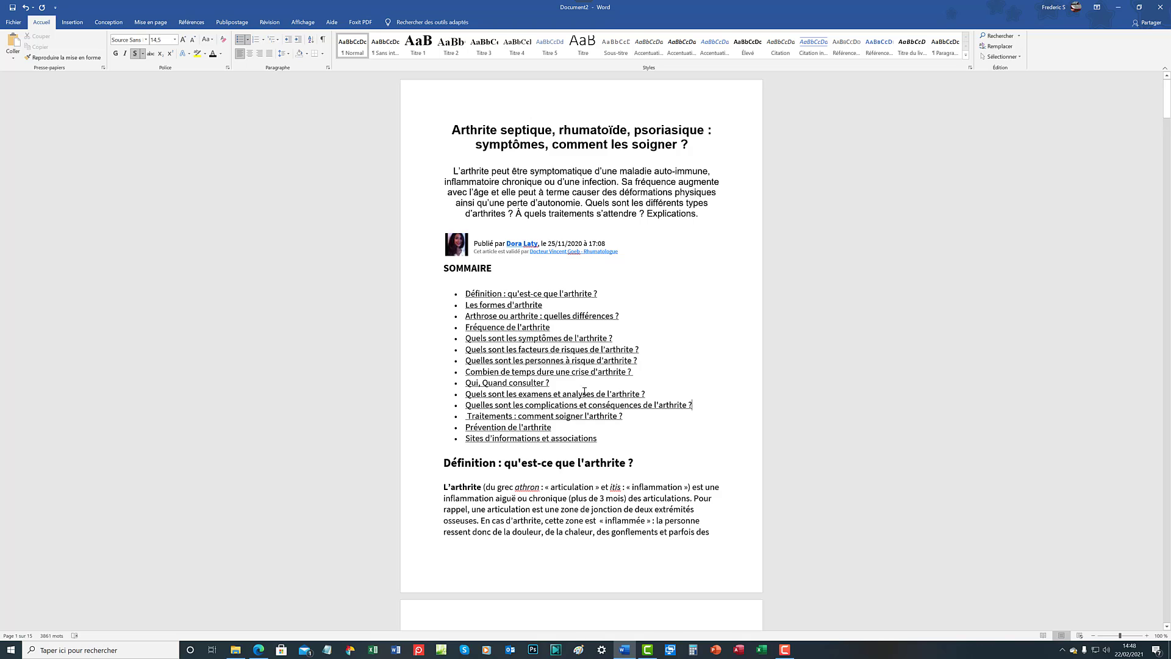
Delete the leading space before "Traitements : comment soigner l'arthrite ?" in the summary list.
left_click(467, 416)
triple_click(468, 417)
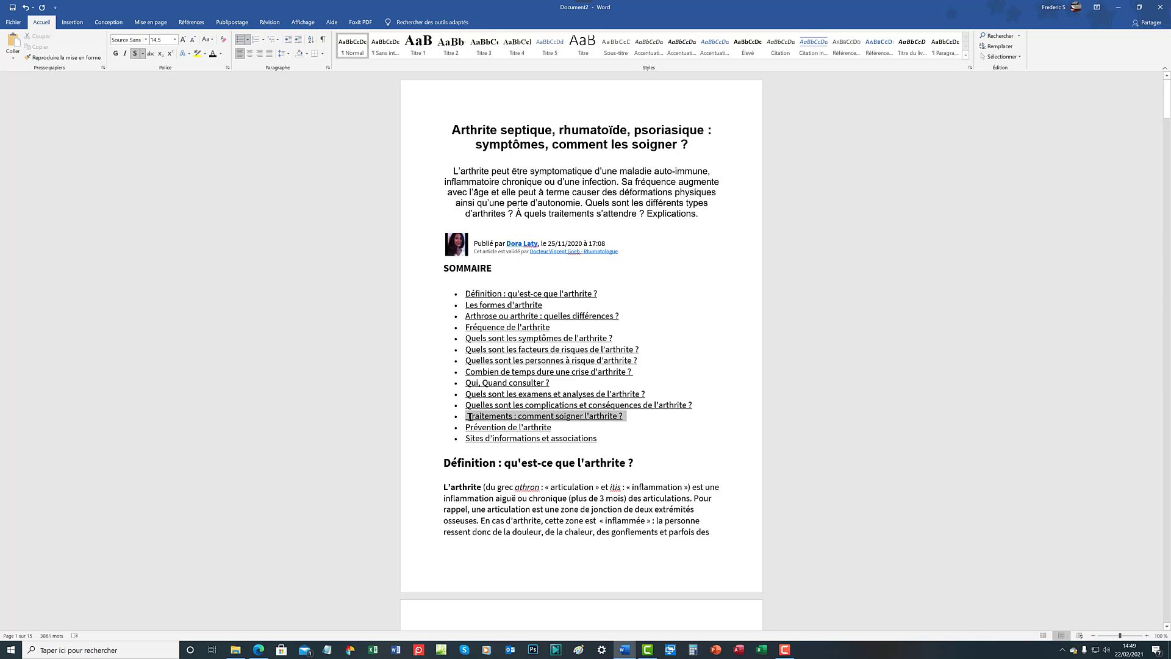
left_click(467, 416)
double_click(468, 416)
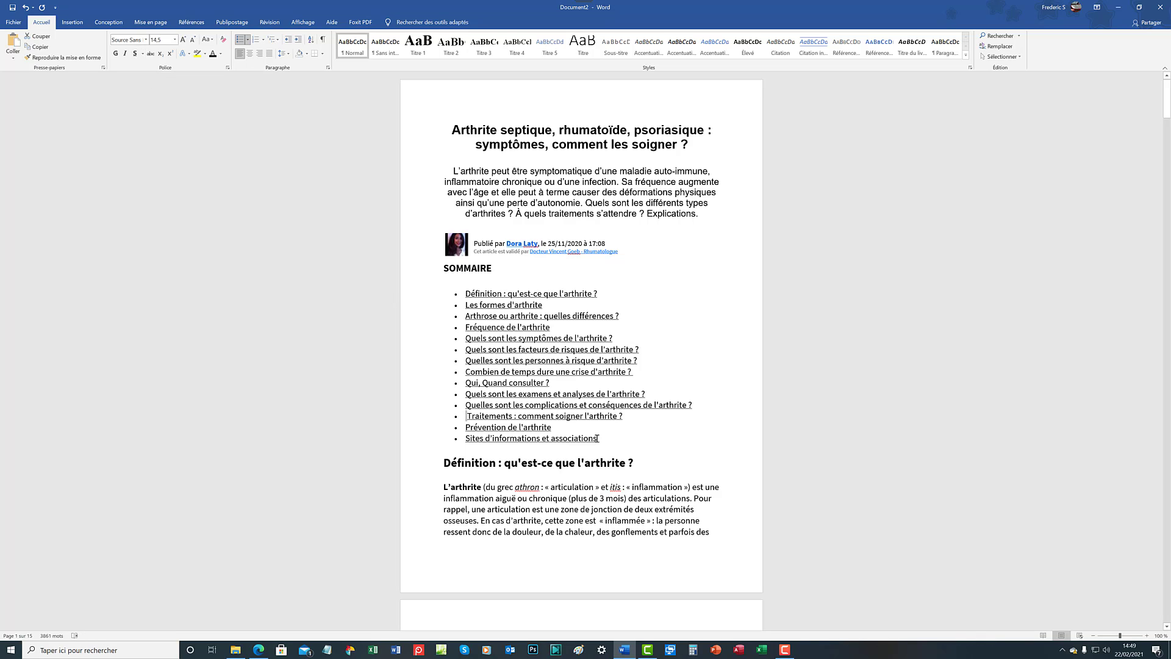
left_click(522, 424)
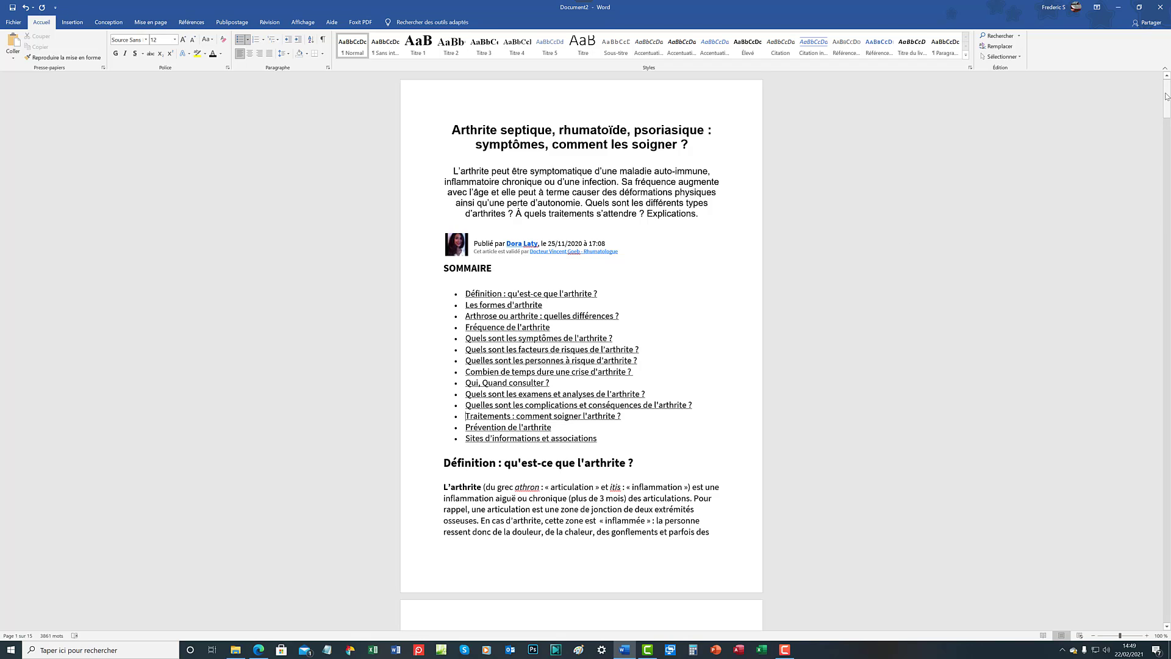
Justify the text of the entire document.
mouse_move(1167, 101)
left_mouse_down()
mouse_move(1165, 128)
mouse_move(1163, 98)
mouse_move(1162, 111)
left_mouse_up()
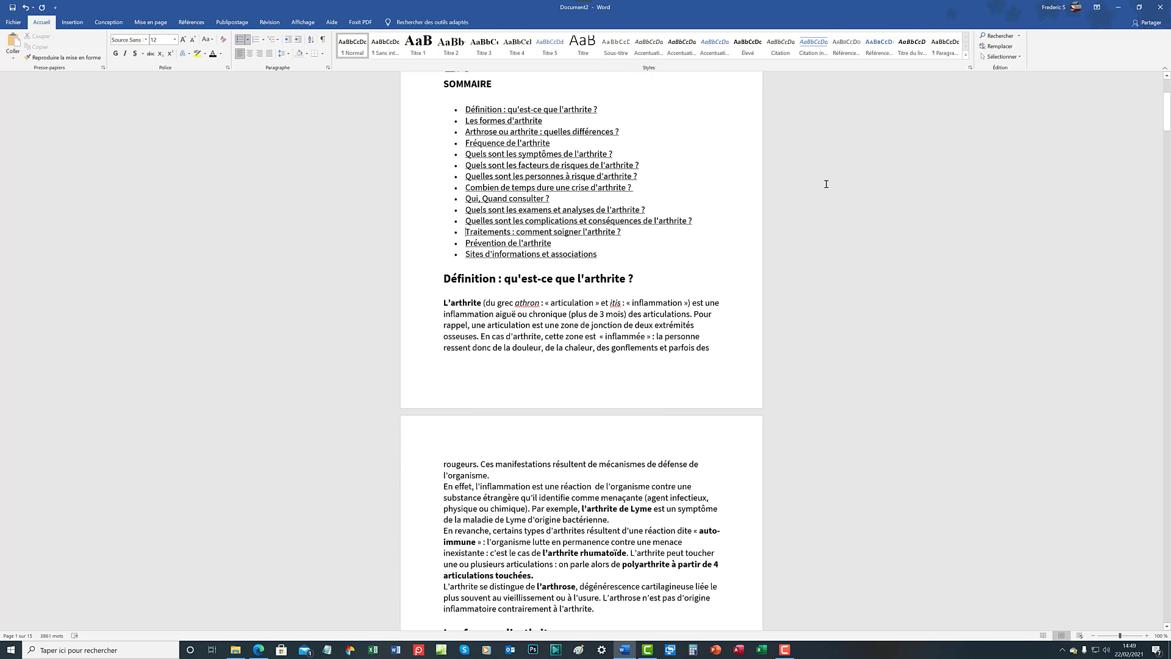
left_click(717, 164)
key("ctrl+a")
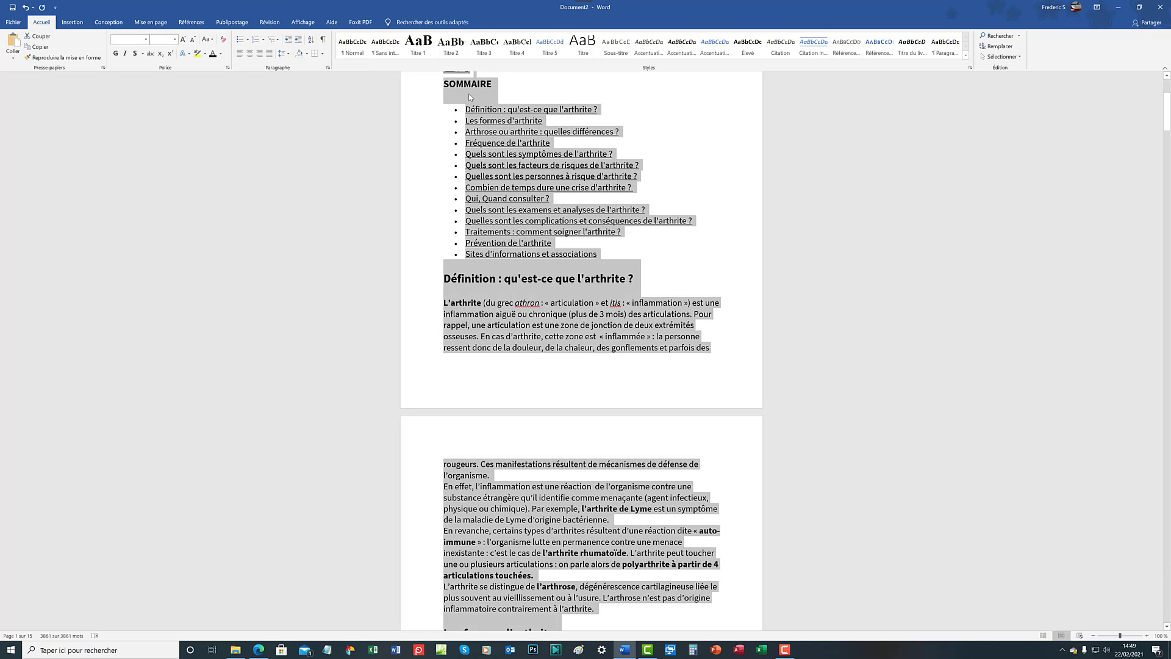
left_click(271, 54)
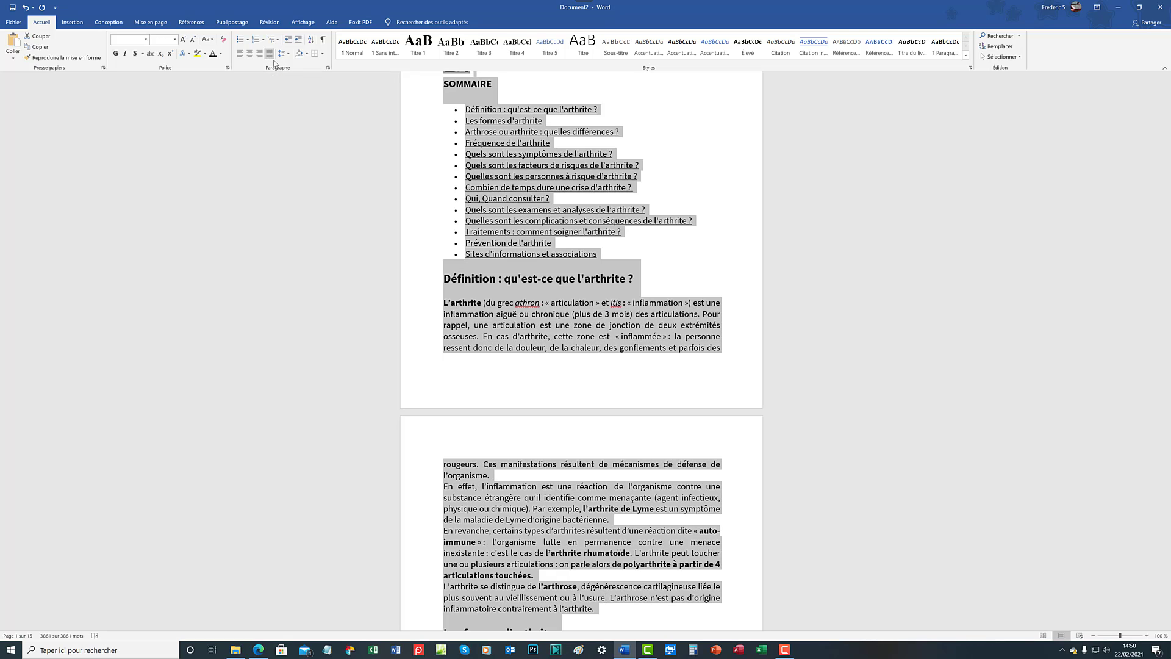
left_click(736, 355)
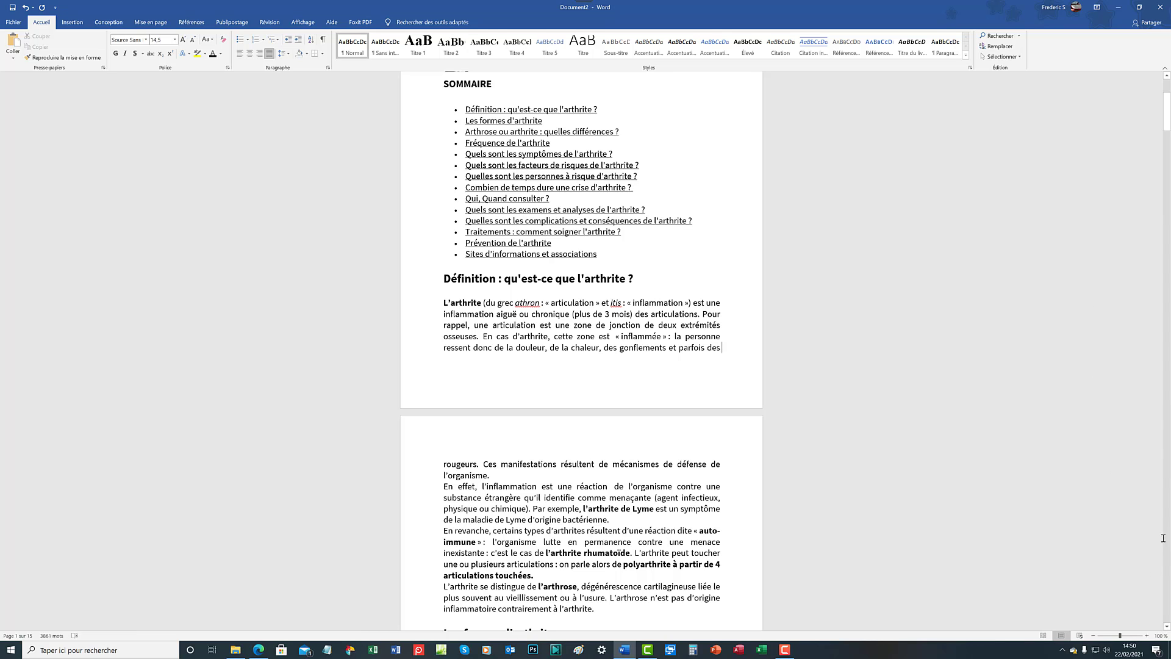
Center and underline the article title at the start of the document.
left_click_drag(1168, 117, 1167, 105)
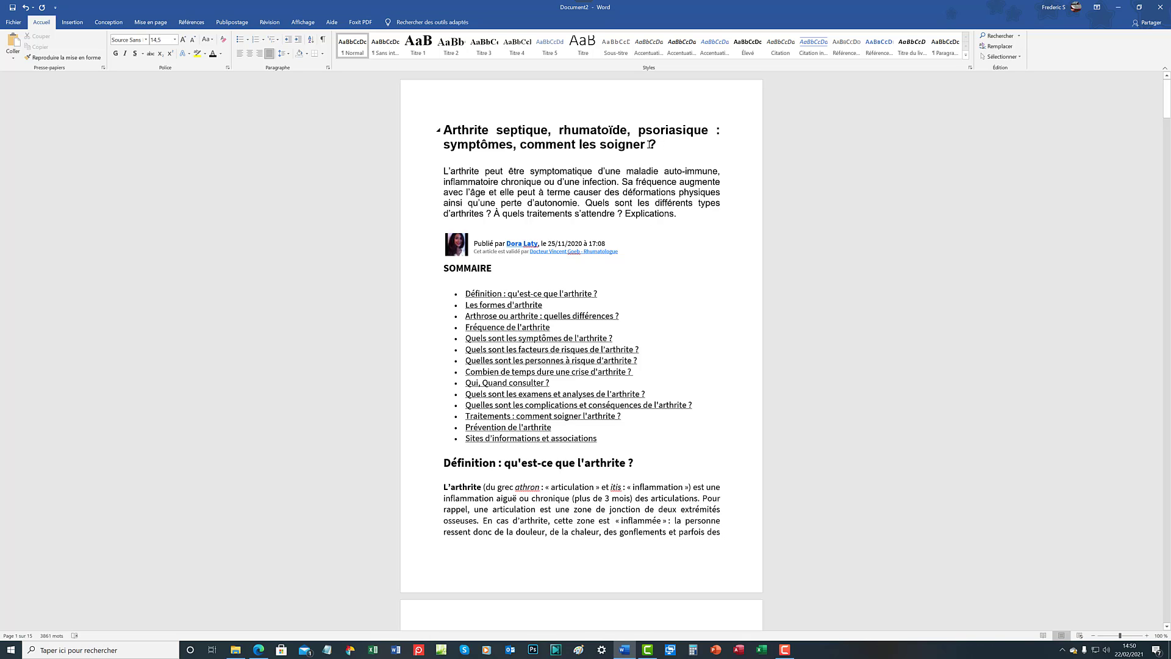
left_click_drag(661, 145, 459, 128)
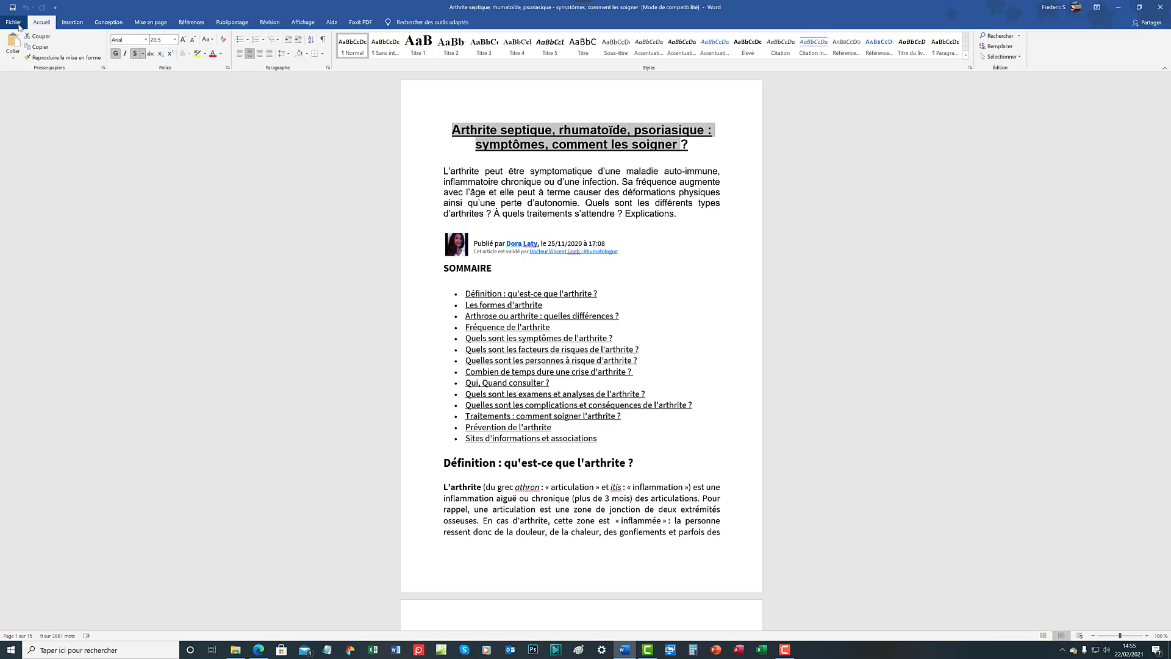
Copy the article title text without its final question mark.
left_click_drag(685, 147, 454, 128)
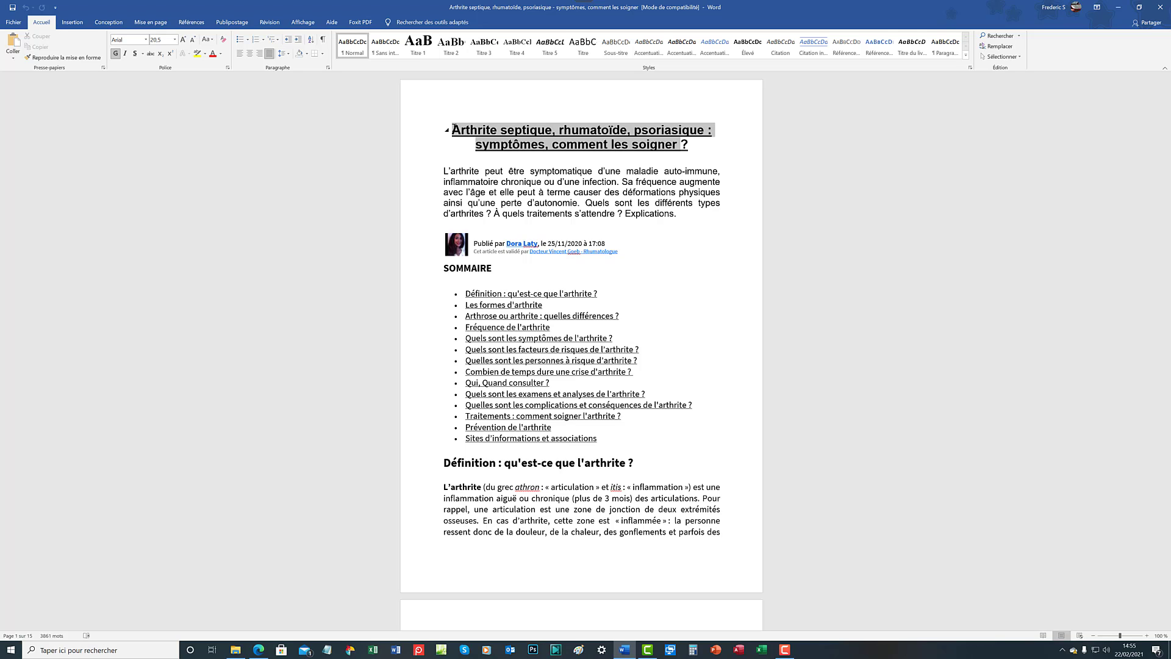
triple_click(454, 129)
key("ctrl+c")
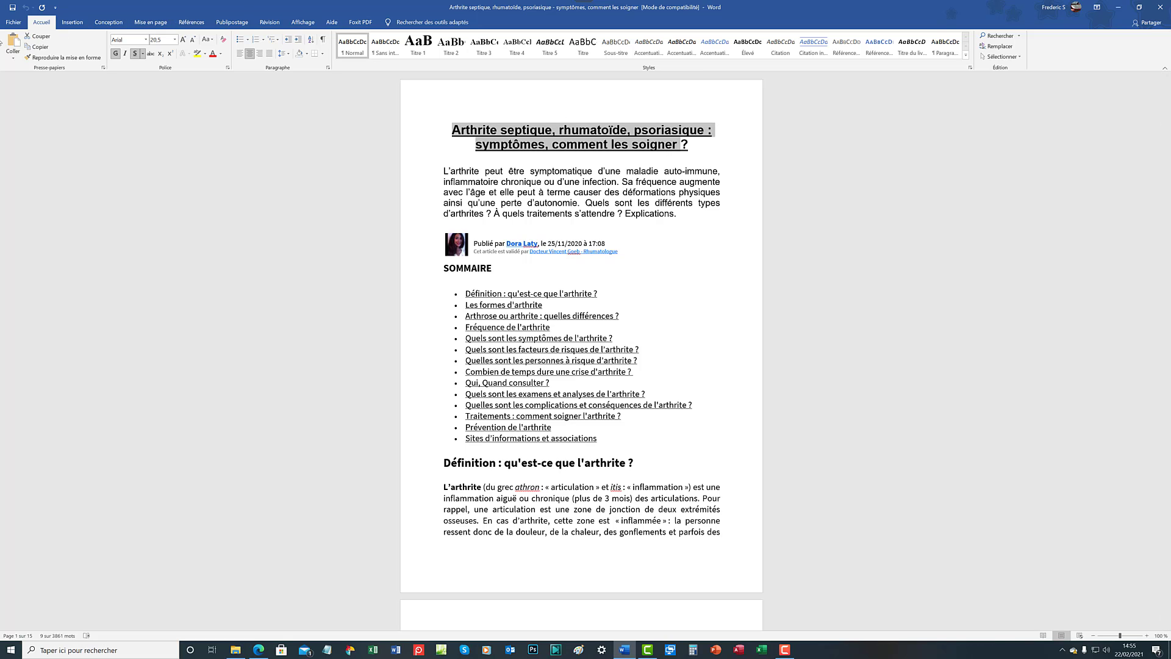
Start saving a copy of the document in the Téléchargements » Documents folder, using the copied title as its file name.
left_click(18, 25)
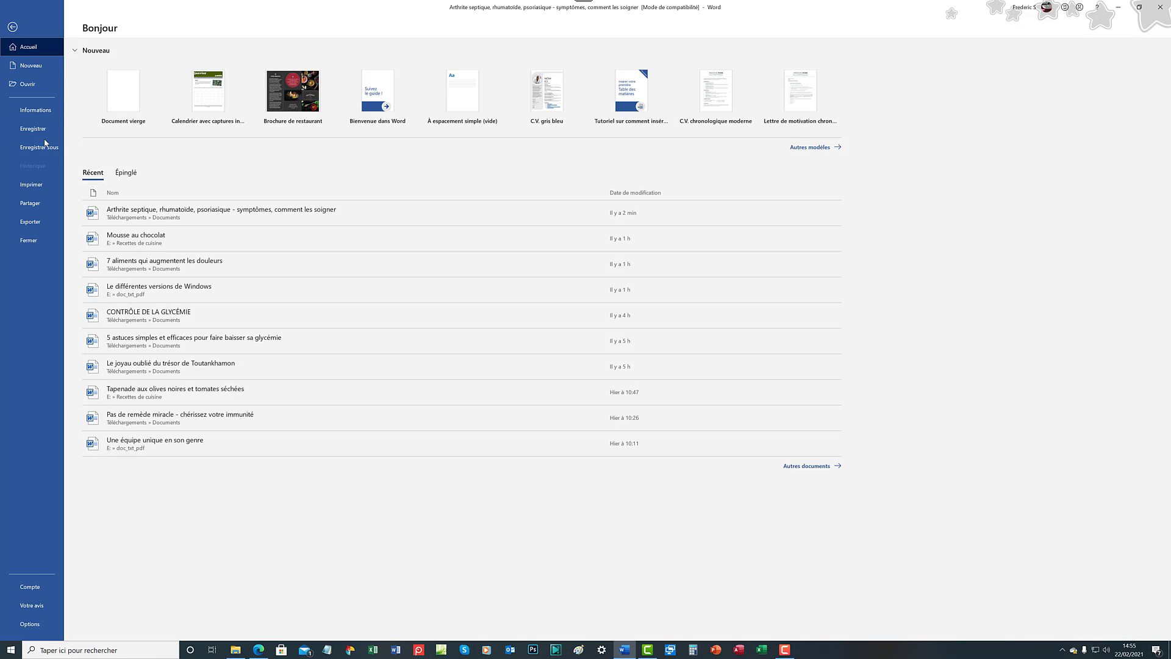
left_click(48, 148)
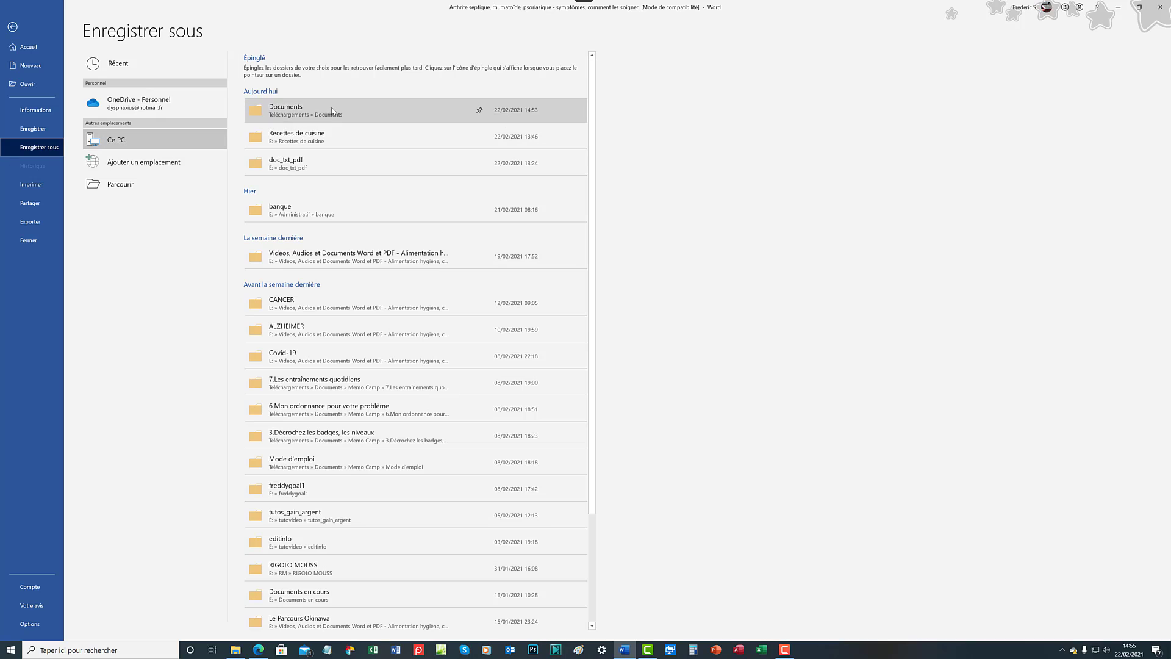
left_click(284, 116)
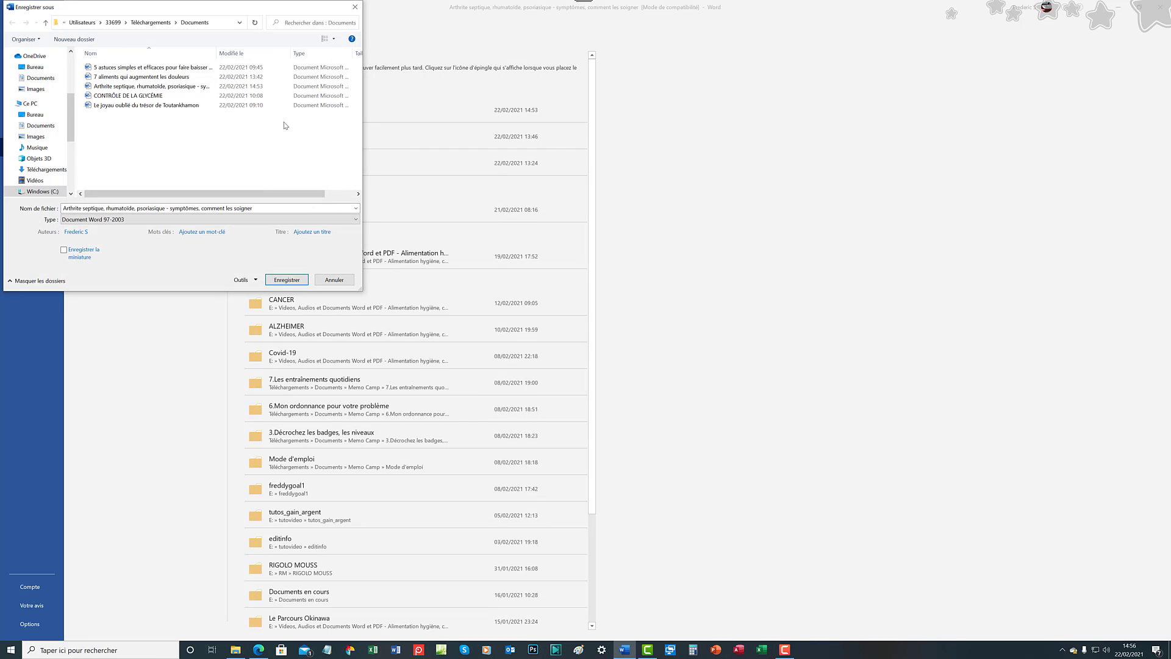
left_click(284, 209)
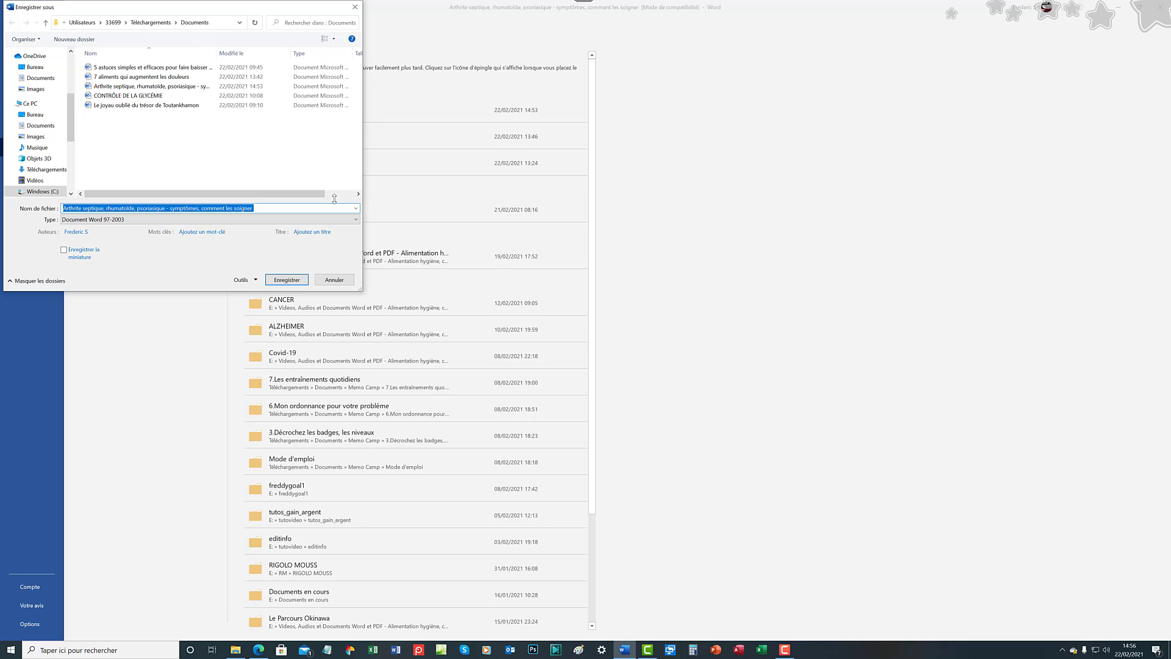
key("ctrl+v")
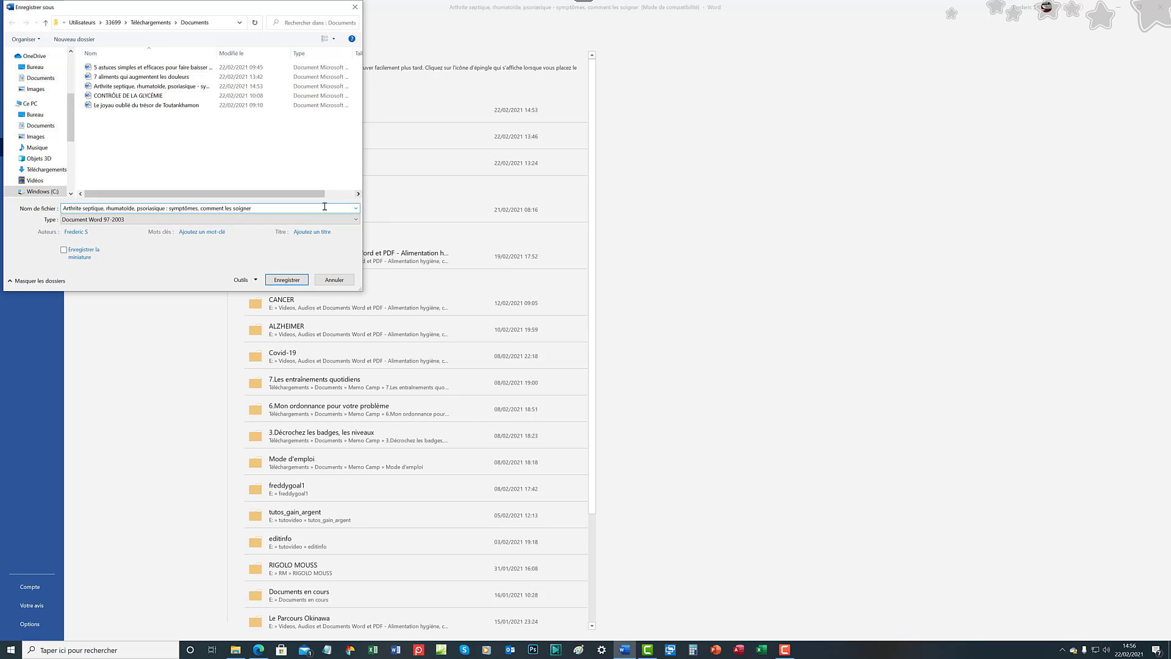
Switch the file type to Document Word, and set it back to Document Word 97-2003.
left_click(358, 220)
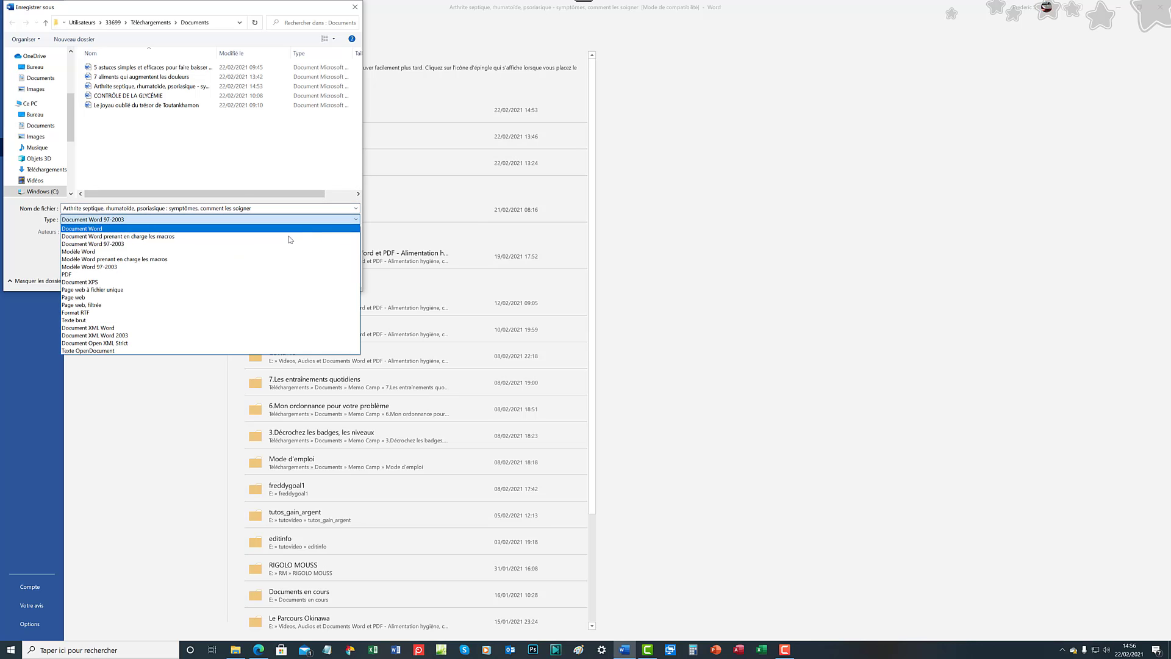
left_click(103, 229)
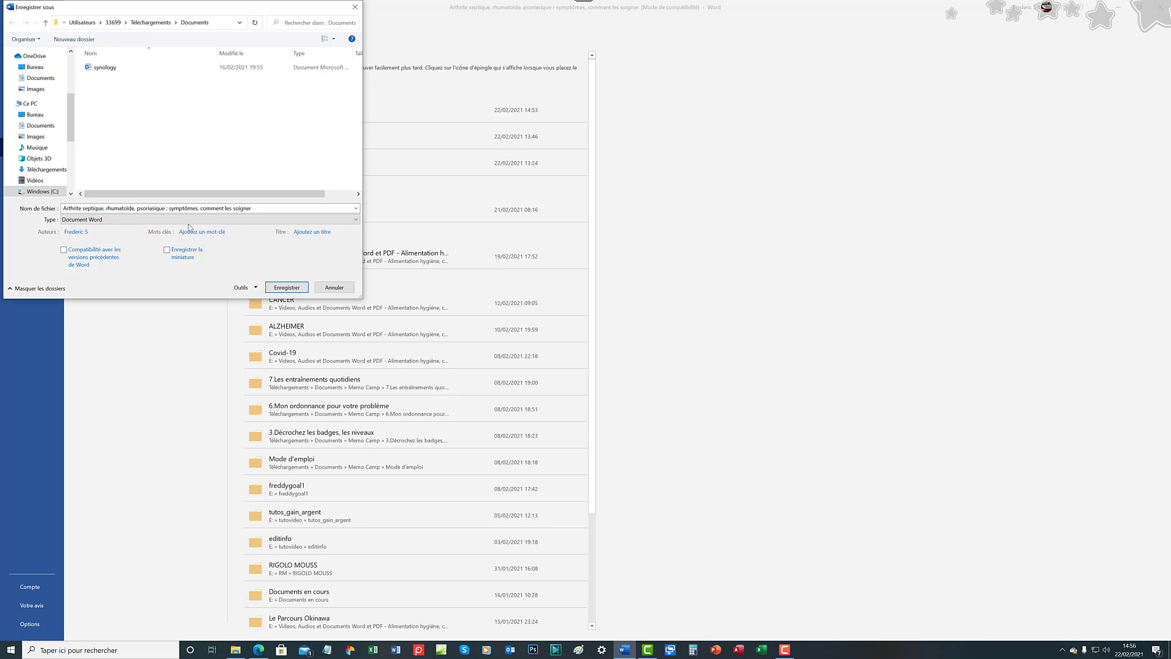
left_click(357, 220)
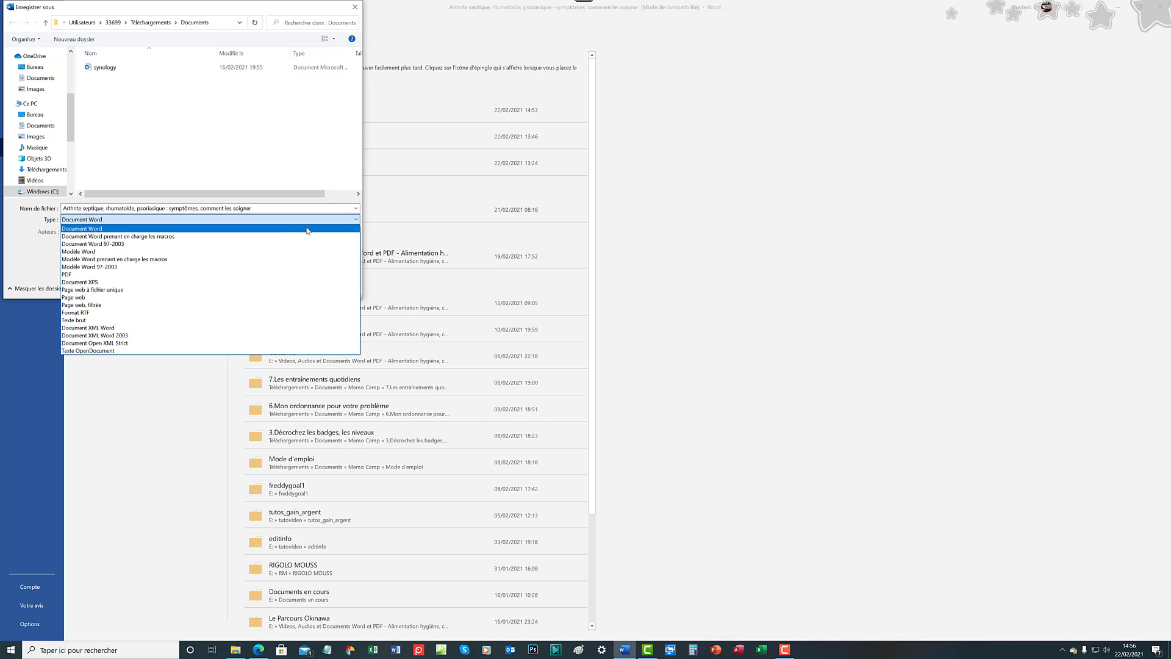
left_click(128, 244)
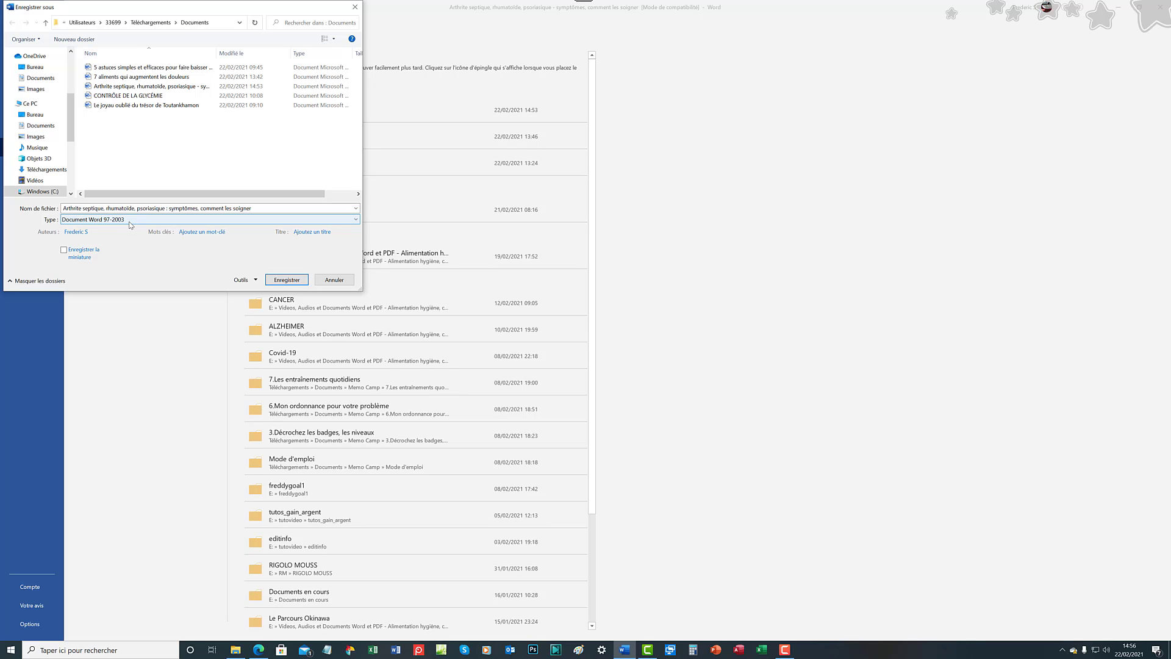
Try to save the document under the file name containing the colon.
left_click(287, 279)
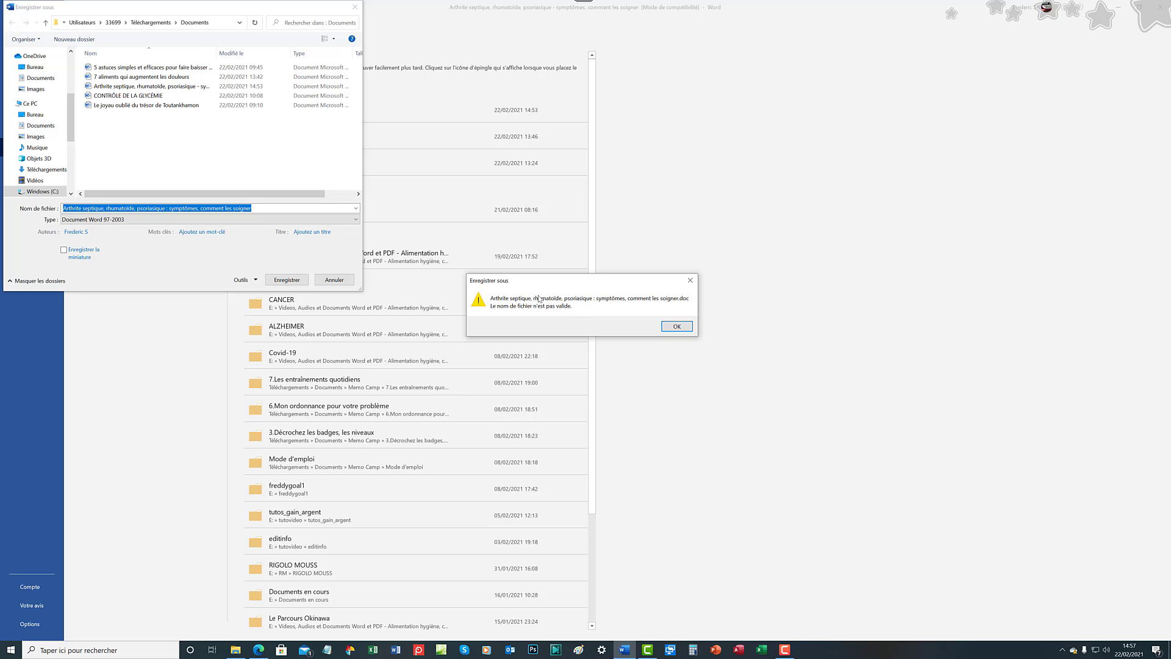
left_click(169, 210)
left_click(675, 327)
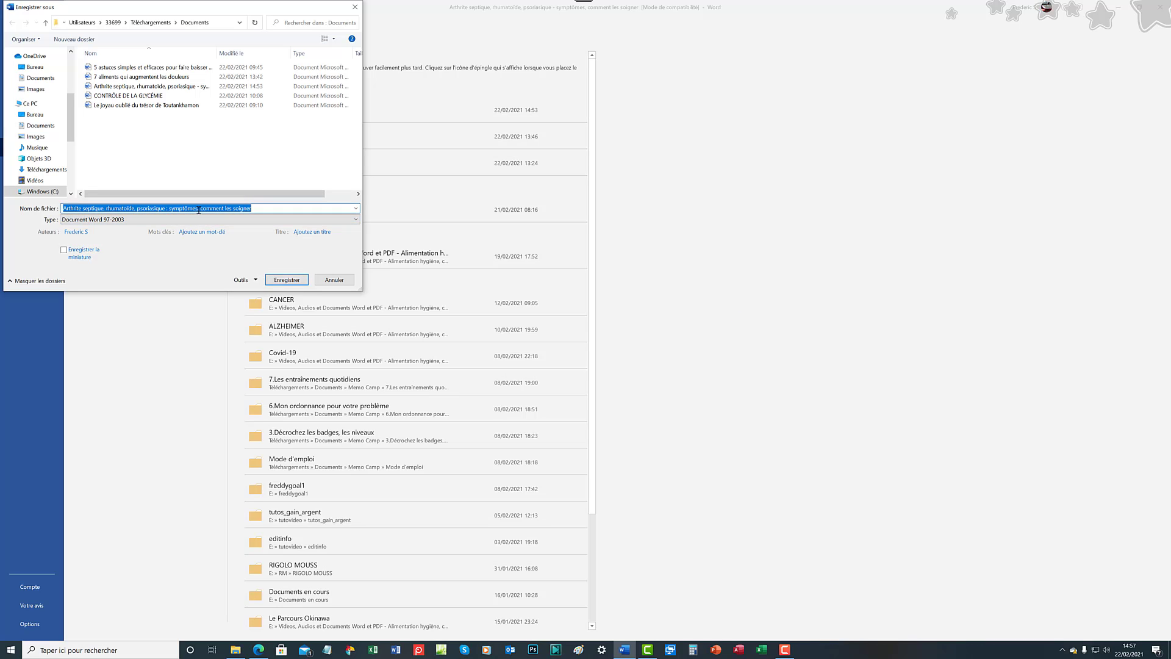
Replace the colon before "symptômes" in the file name with a hyphen.
left_click(169, 209)
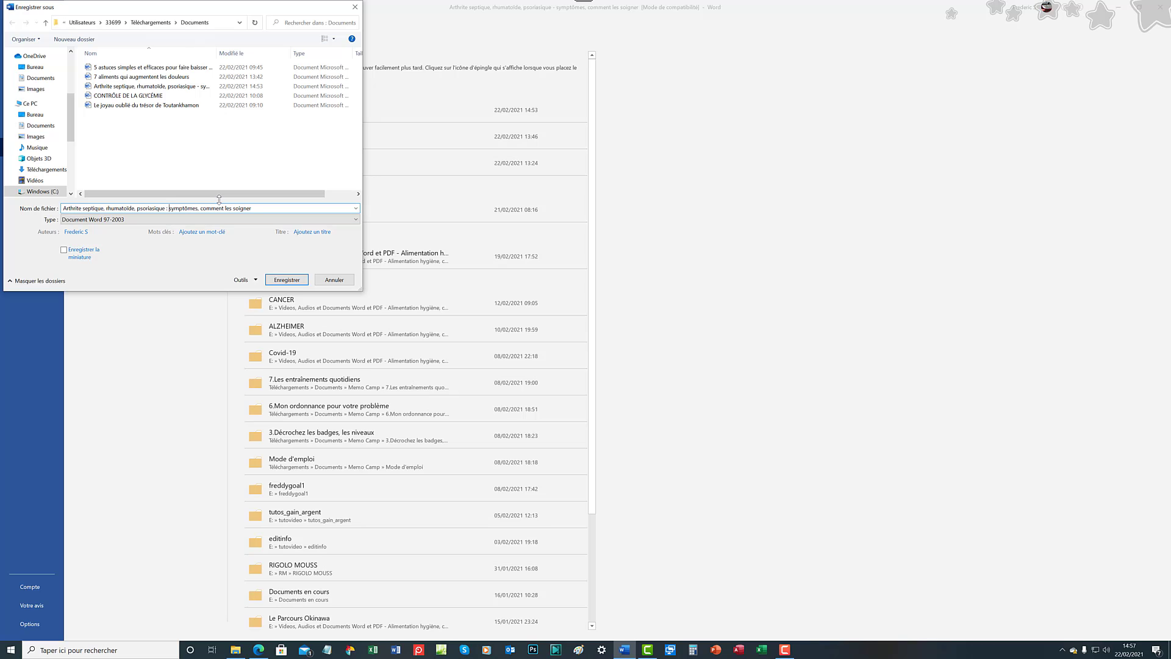
key("BackSpace")
key("BackSpace")
type("-")
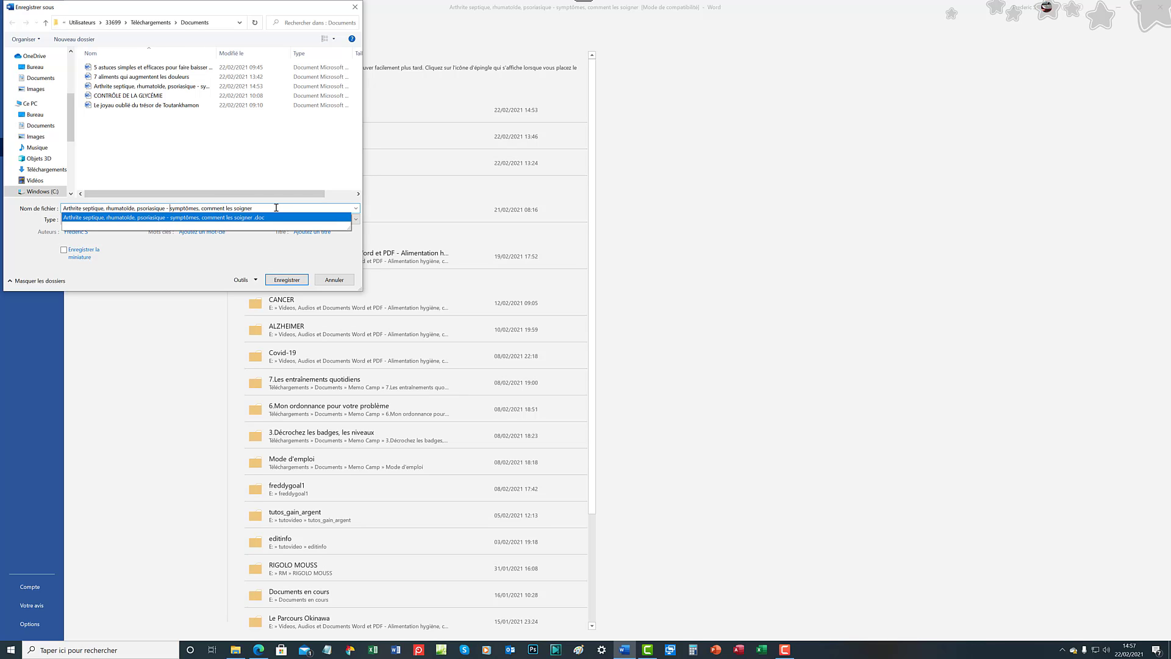
Save the article in Word 97-2003 format under the file name with the hyphen before "symptômes", and close the document.
left_click(288, 280)
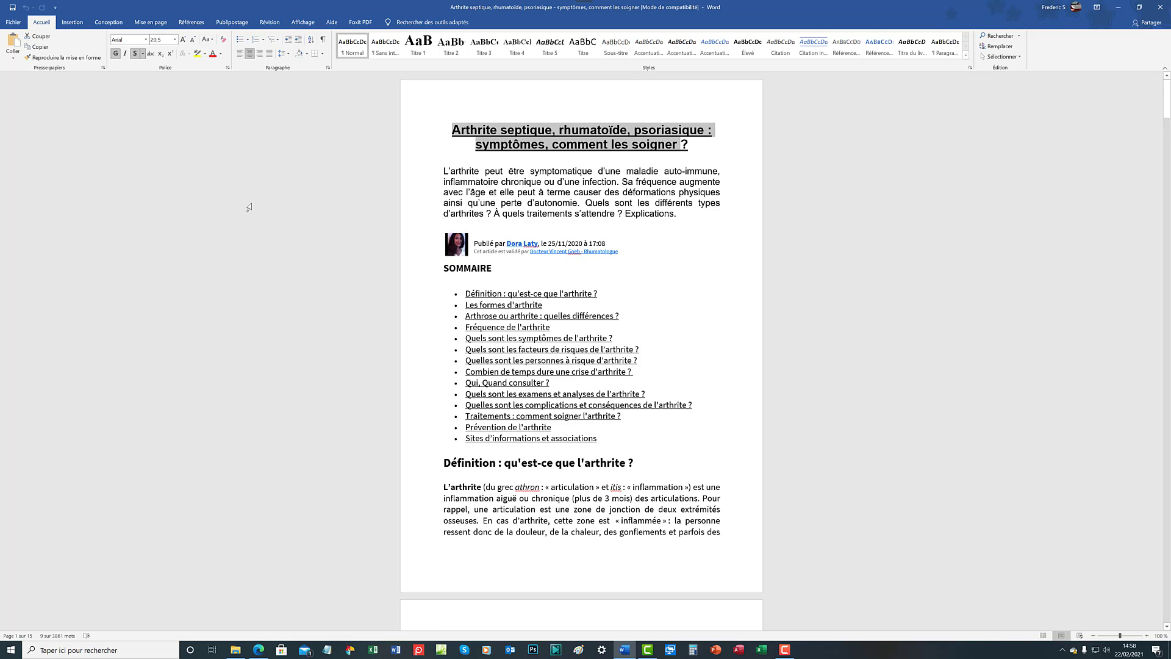
key("ctrl+w")
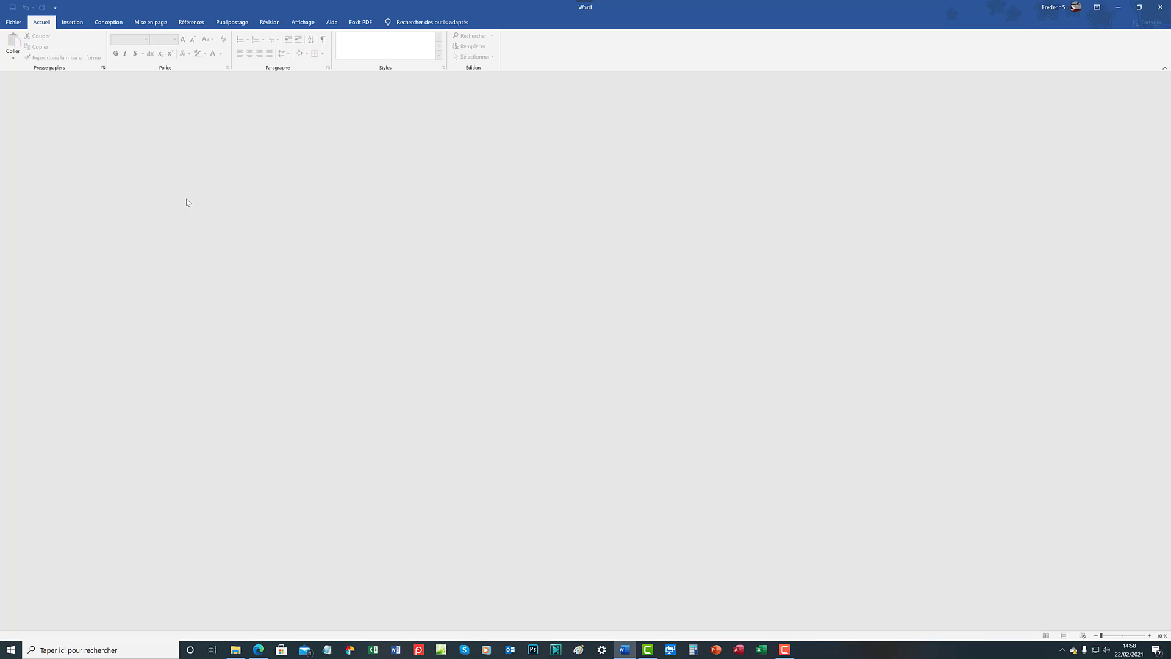
Reopen the most recently saved arthritis article from the recent documents with its macros enabled, and close it again.
left_click(14, 23)
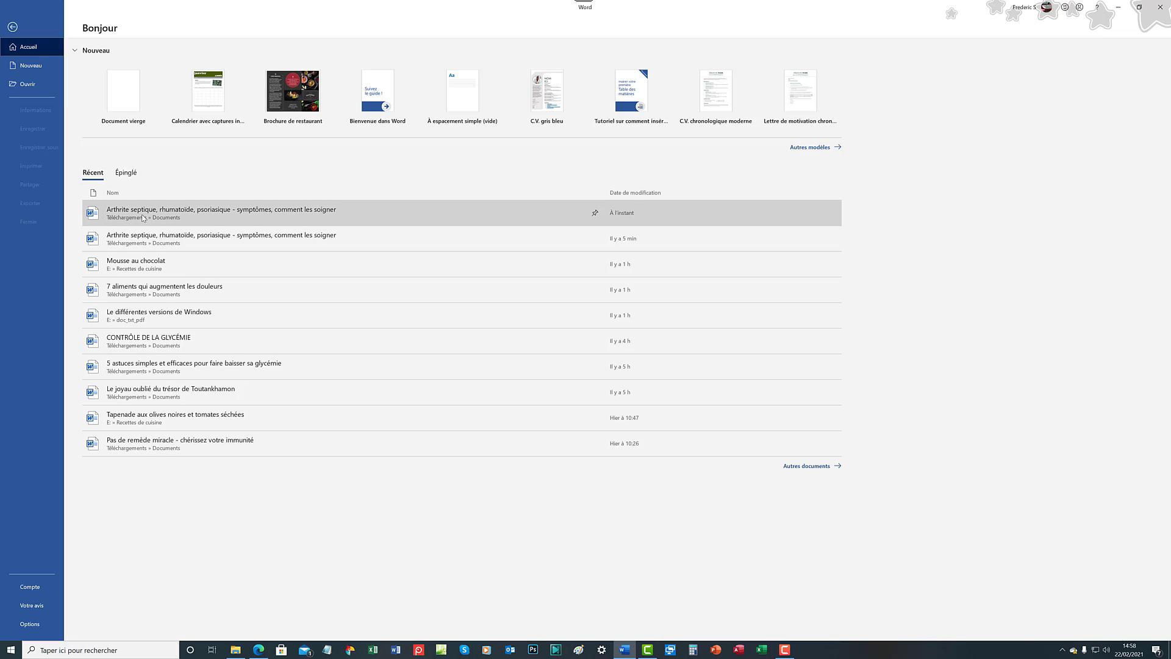
left_click(204, 212)
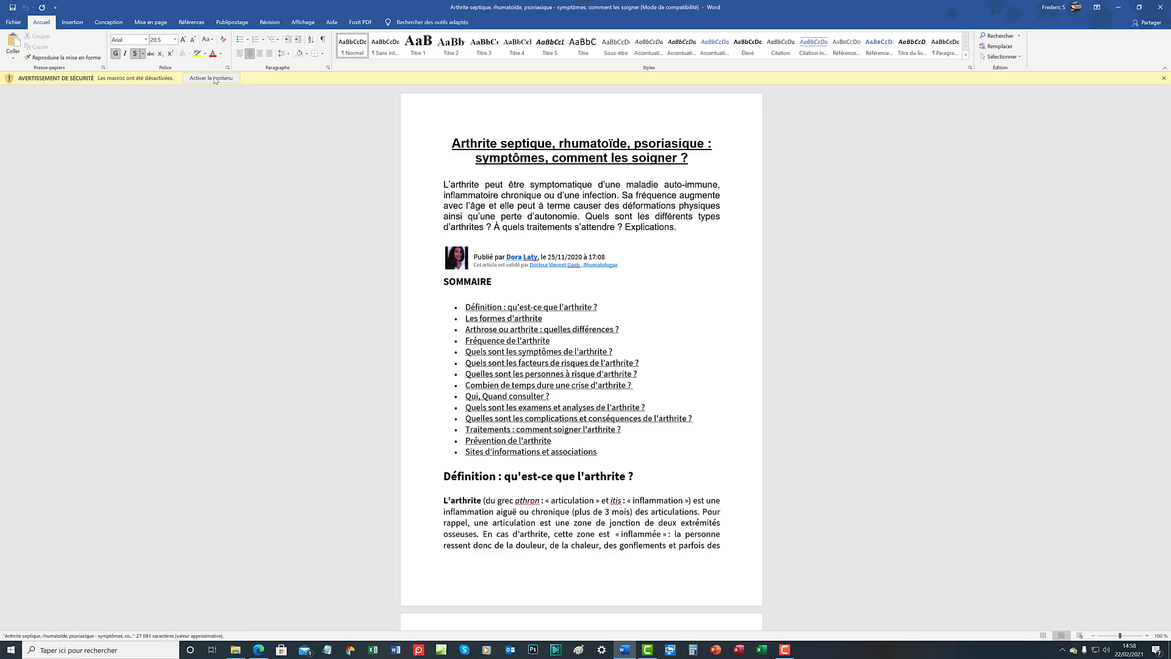
left_click(210, 78)
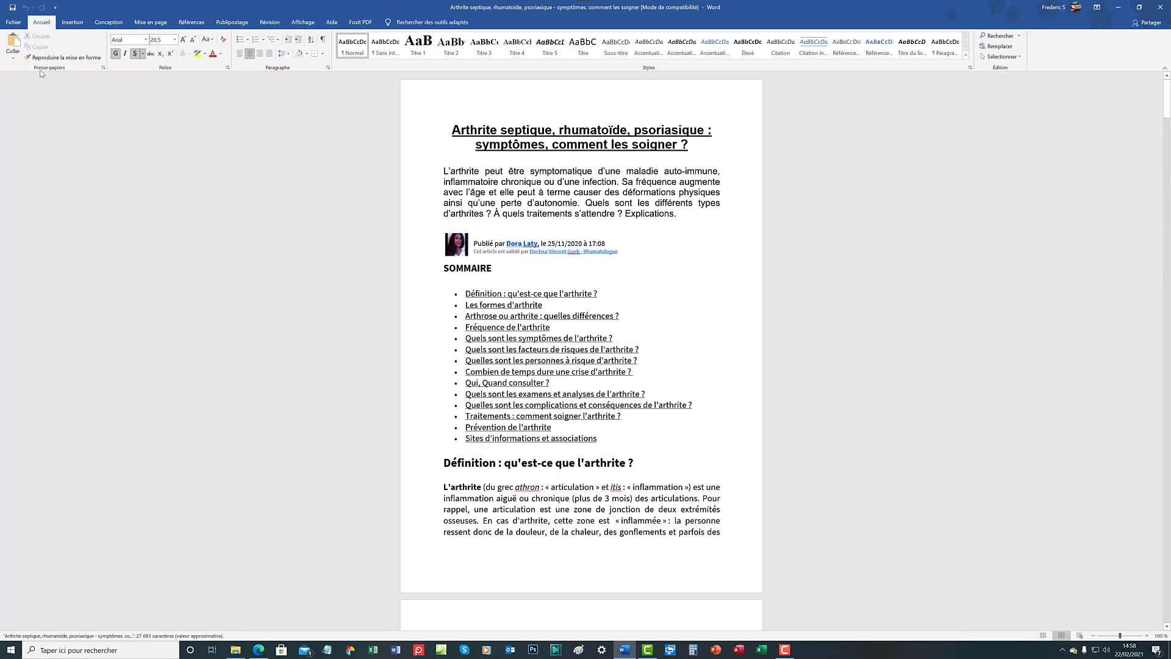
left_click(13, 23)
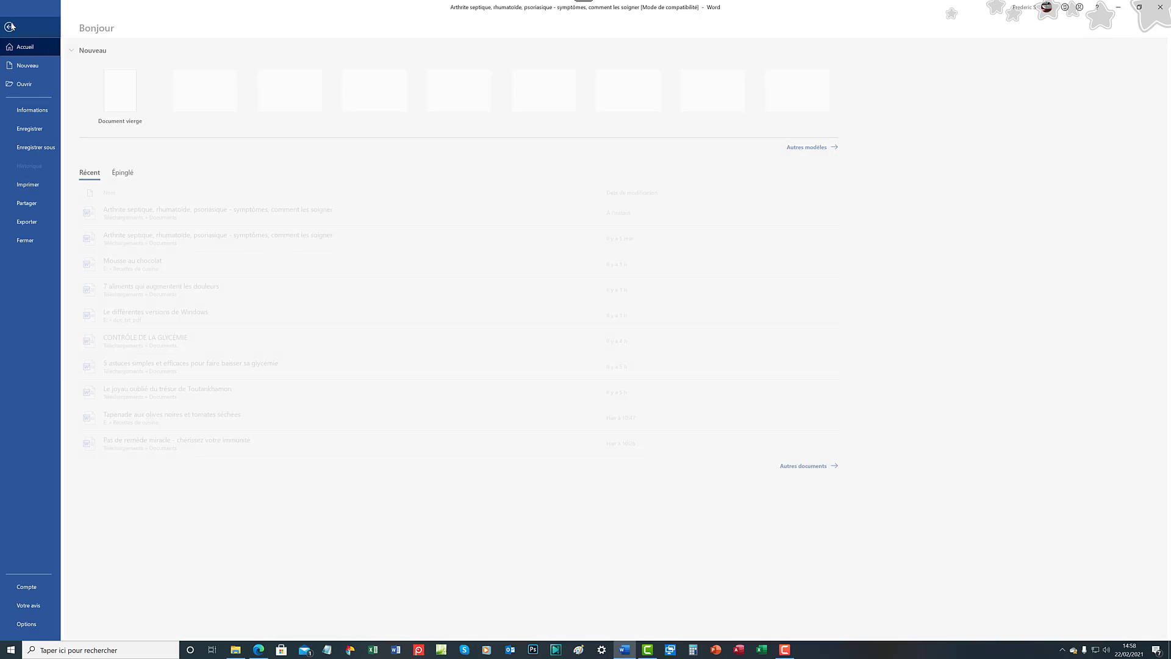
left_click(36, 242)
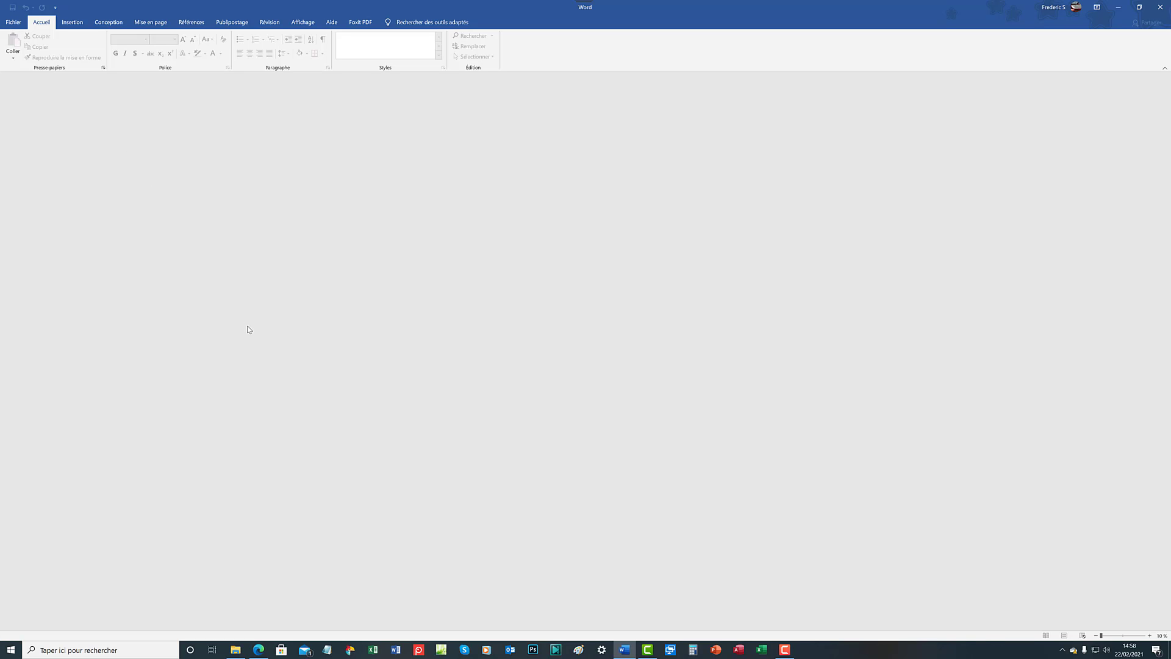
Create a new blank document and close it without adding any content.
key("ctrl+n")
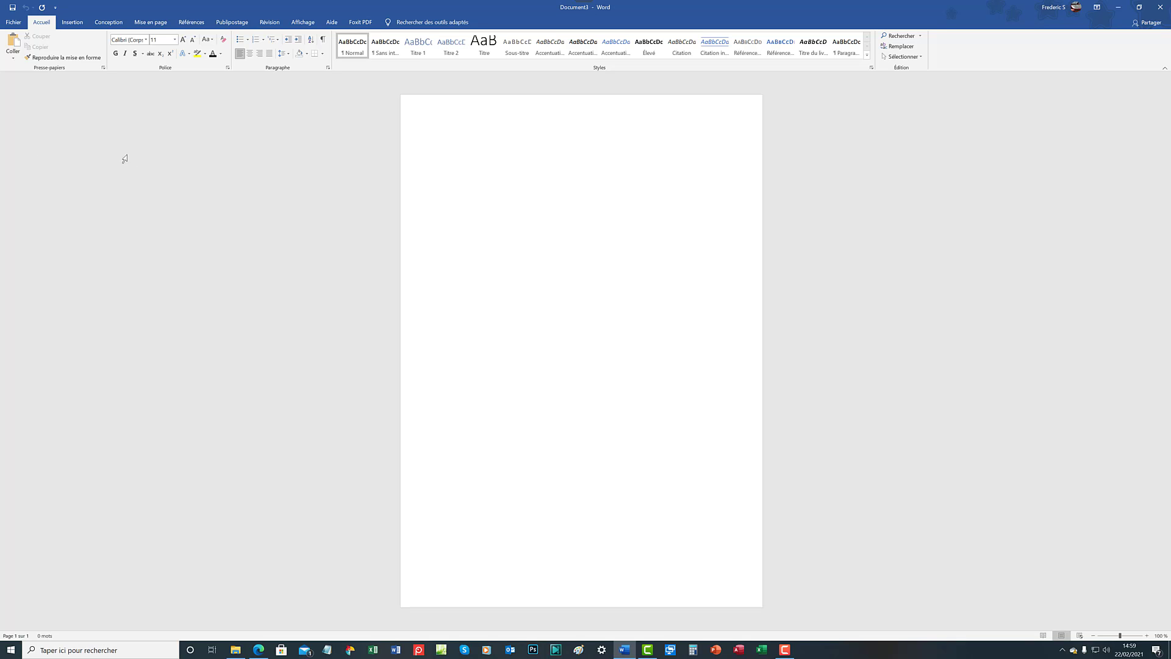
left_click(15, 22)
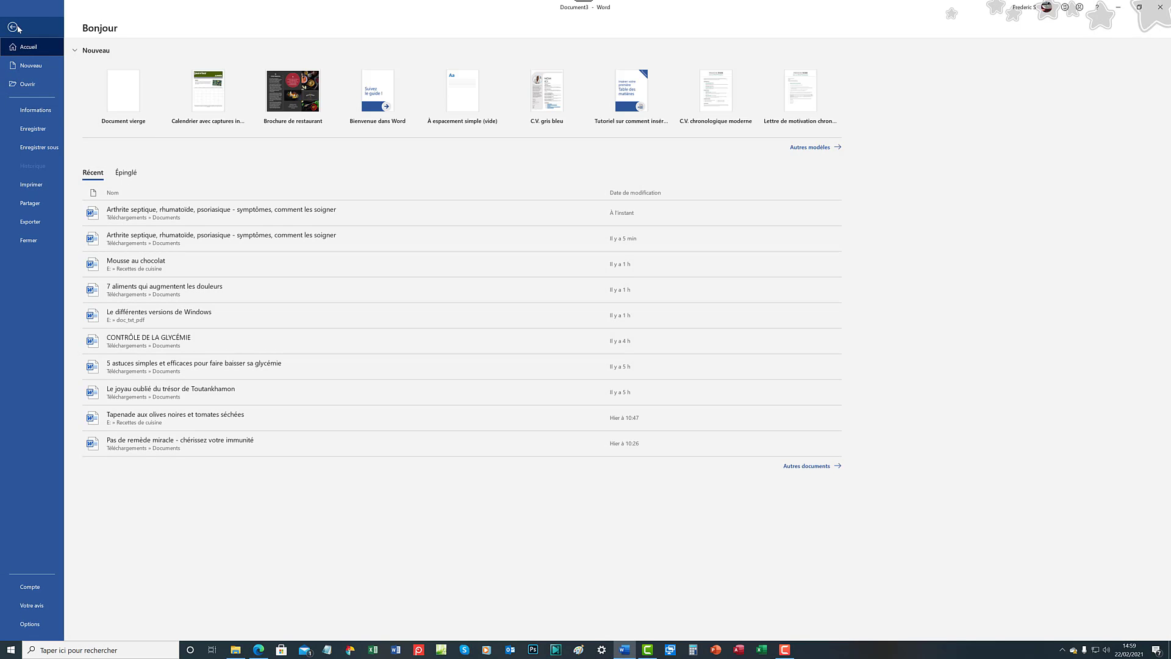
left_click(35, 241)
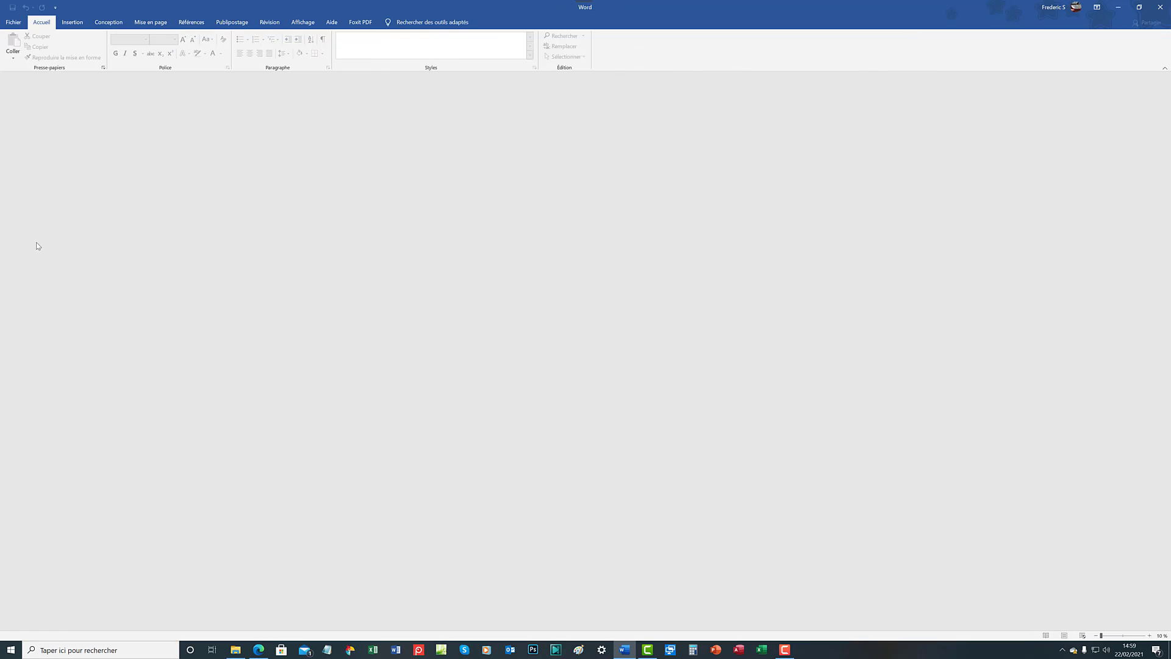
Look through the templates offered for a new document, and return to the empty workspace.
left_click(14, 23)
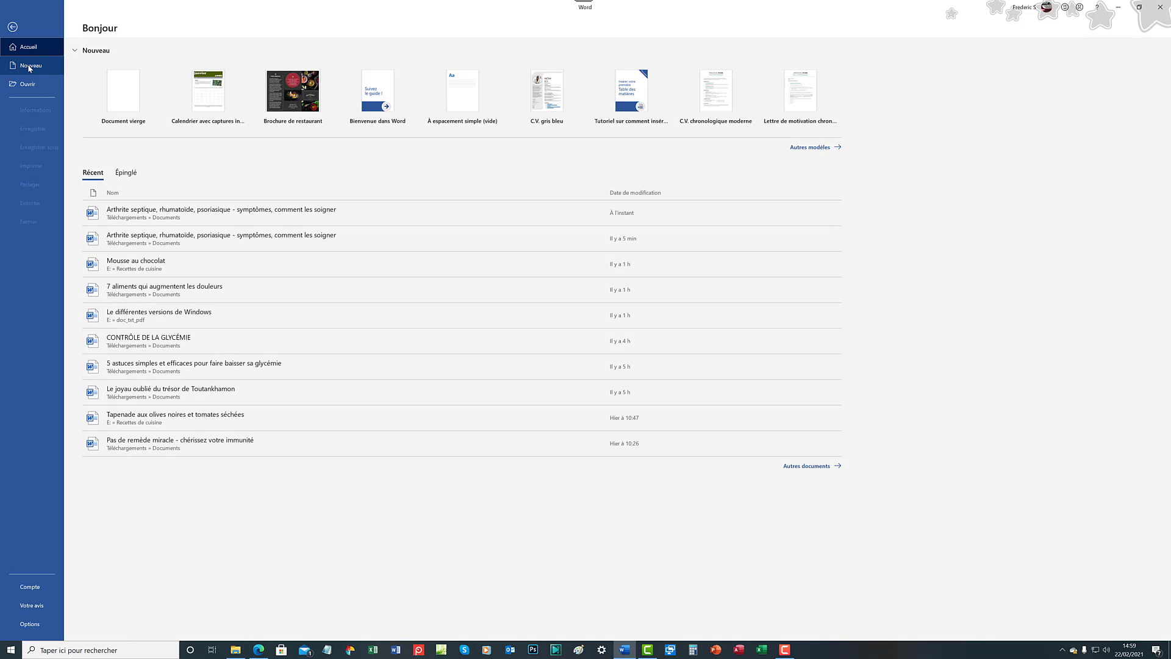
left_click(29, 67)
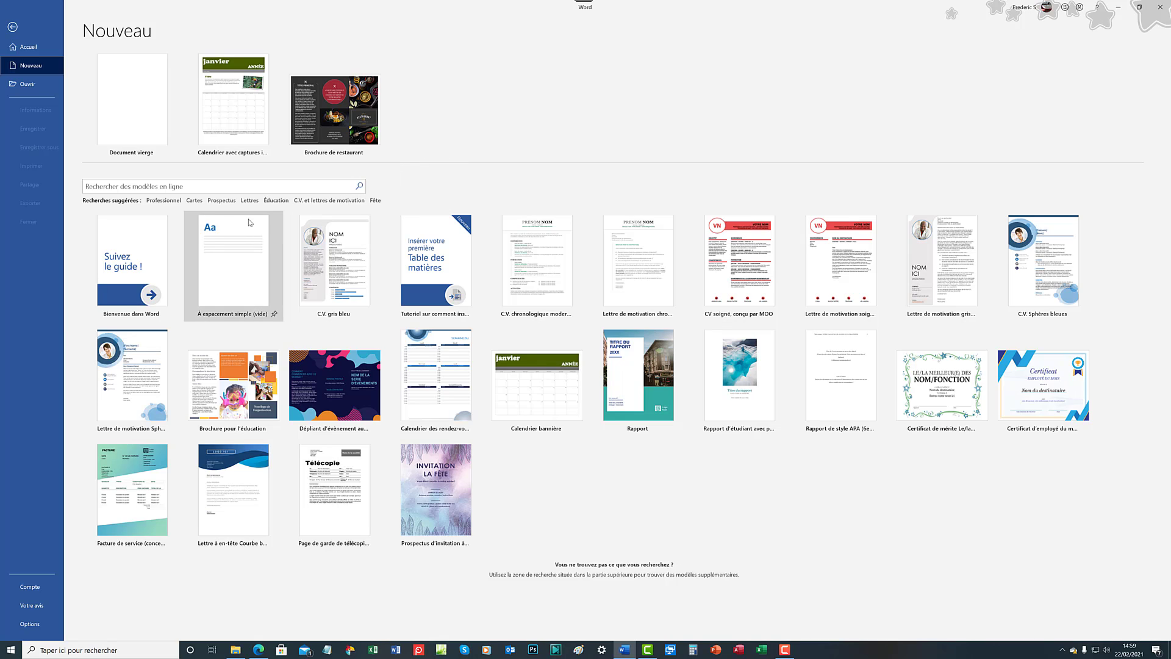
left_click(12, 27)
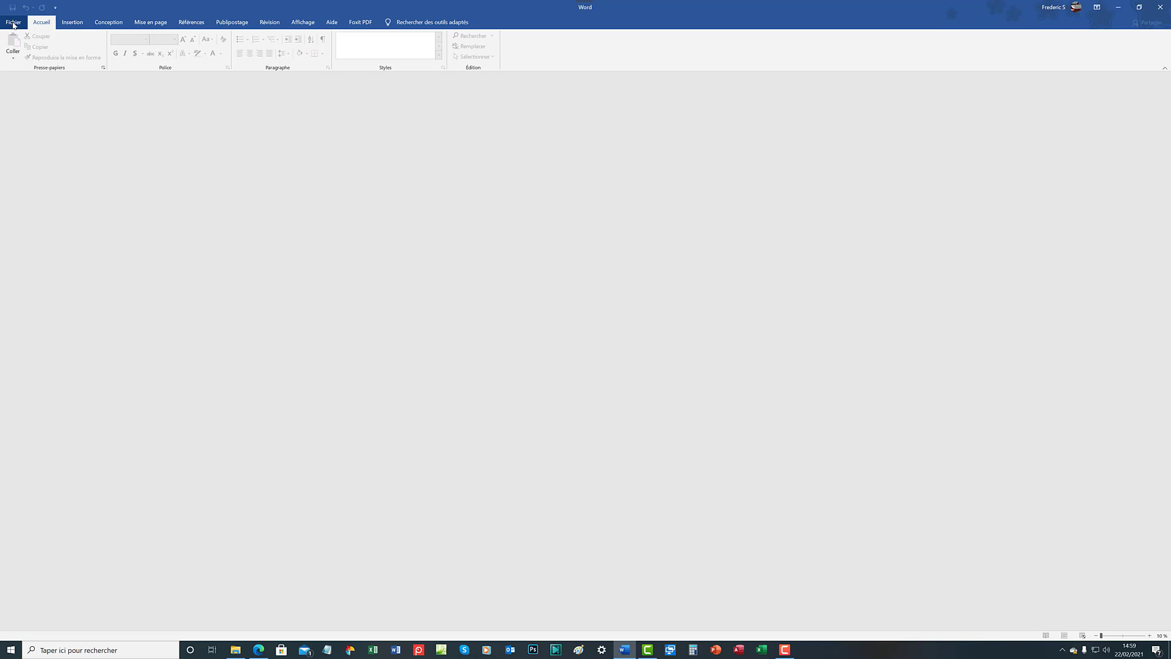
Examine the general settings in the Word options, and leave them without making changes.
left_click(13, 23)
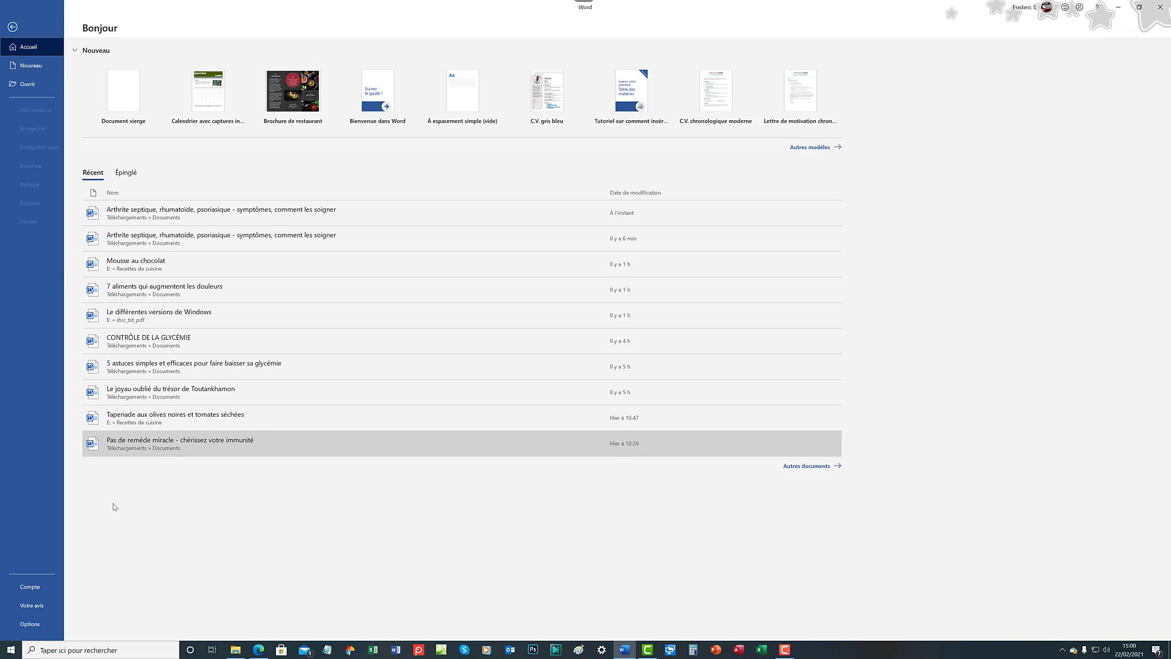
left_click(39, 625)
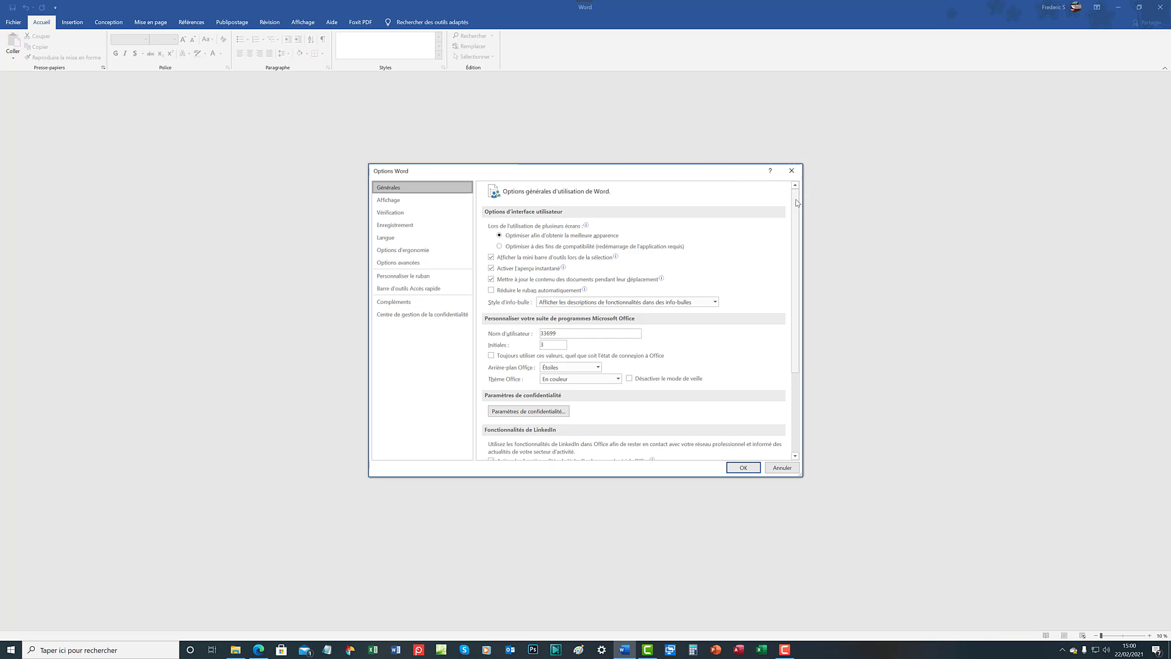
mouse_move(796, 203)
left_mouse_down()
mouse_move(795, 266)
mouse_move(794, 198)
left_mouse_up()
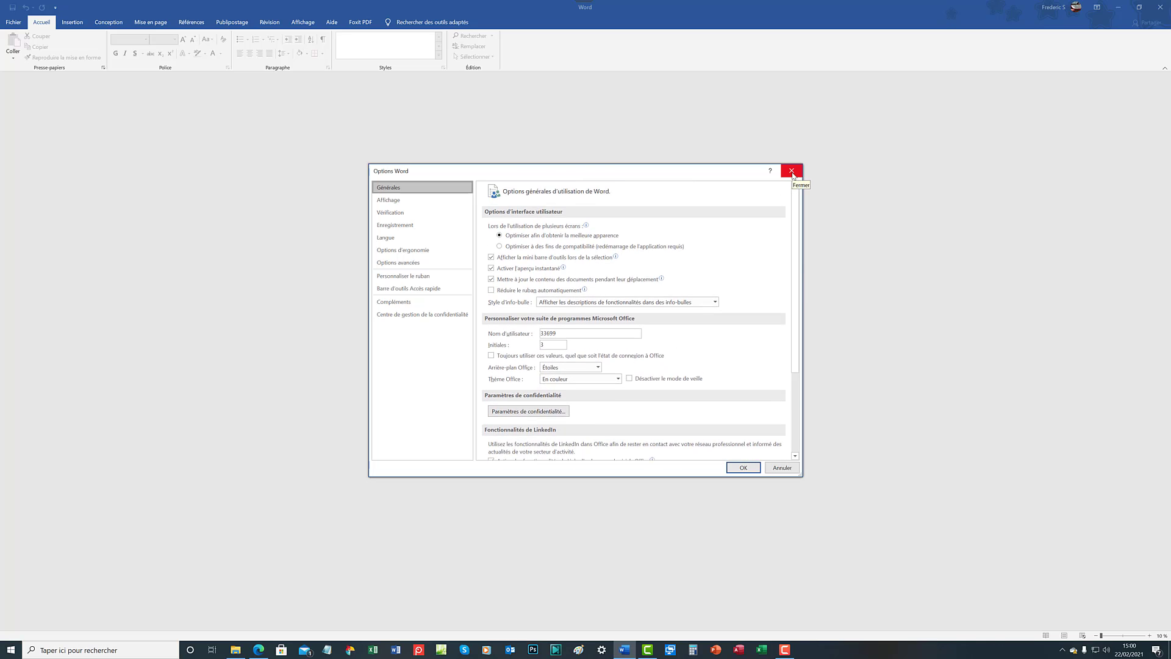
left_click(792, 173)
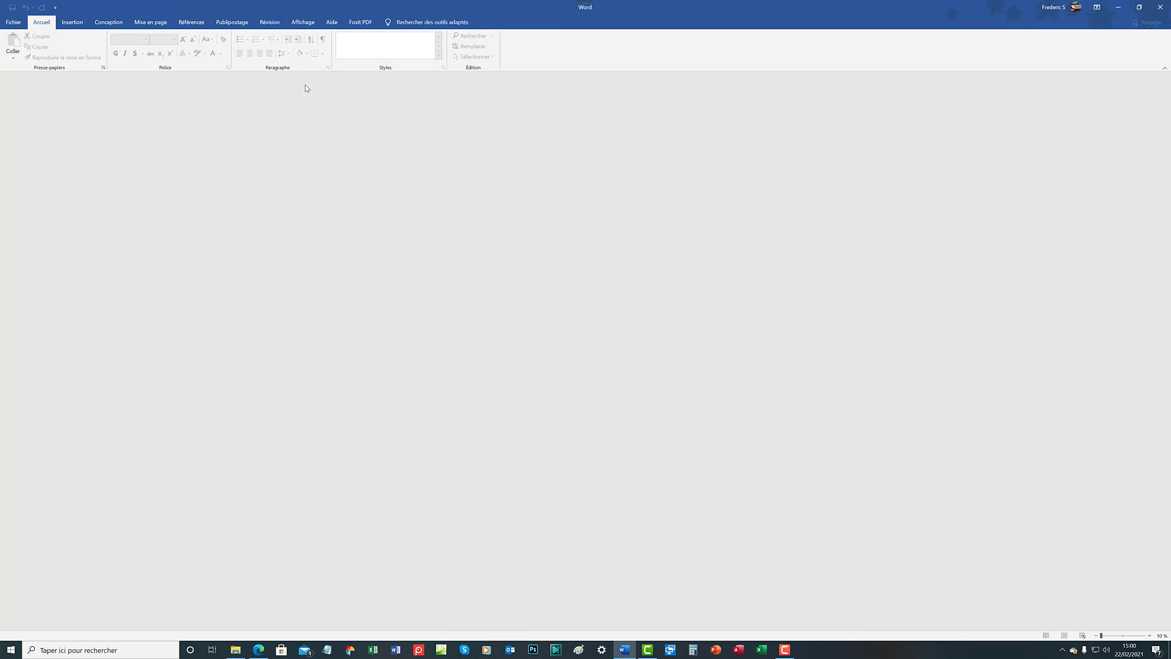
View the choices for sending feedback under Votre avis, and return to the empty workspace.
left_click(15, 23)
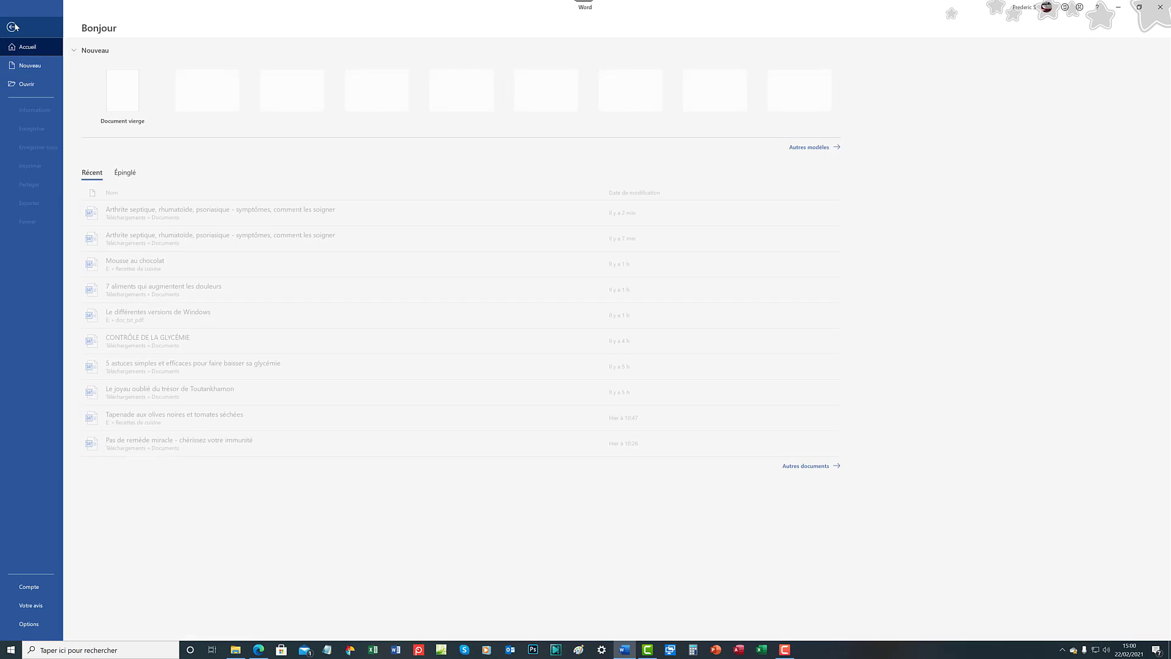
left_click(42, 606)
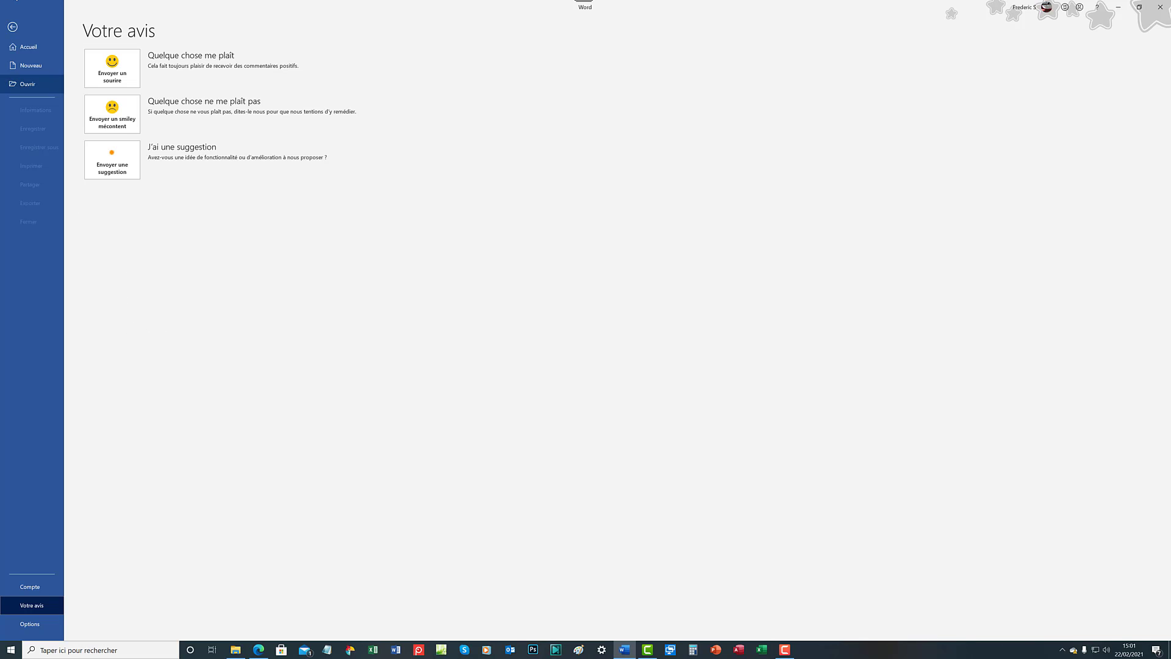
left_click(13, 28)
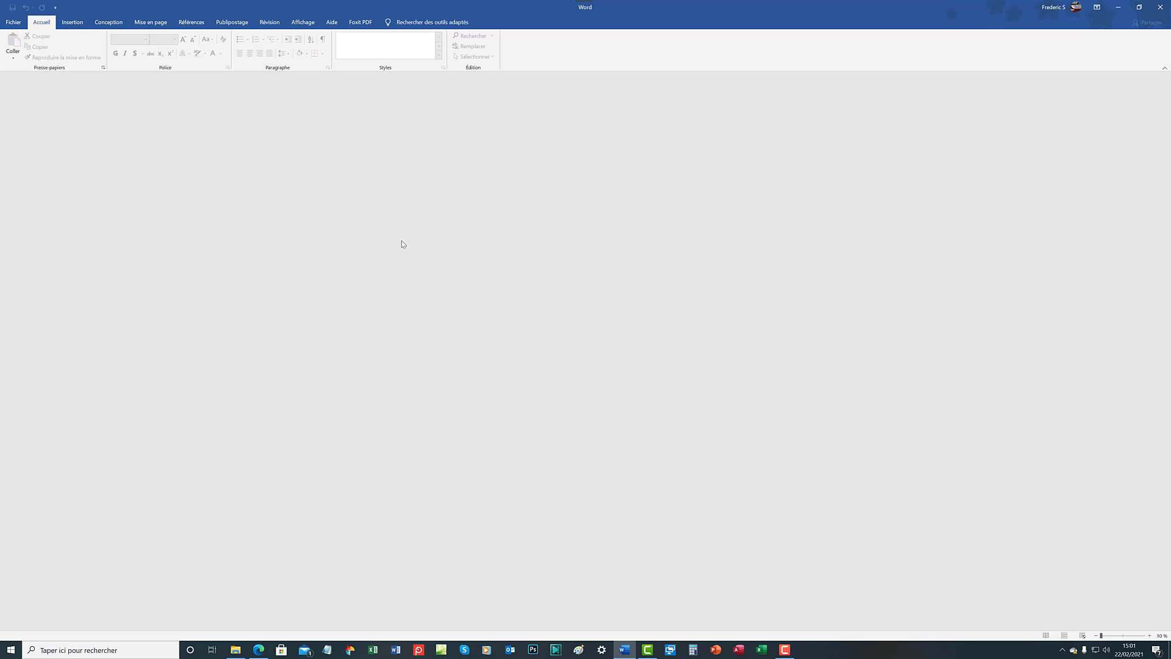